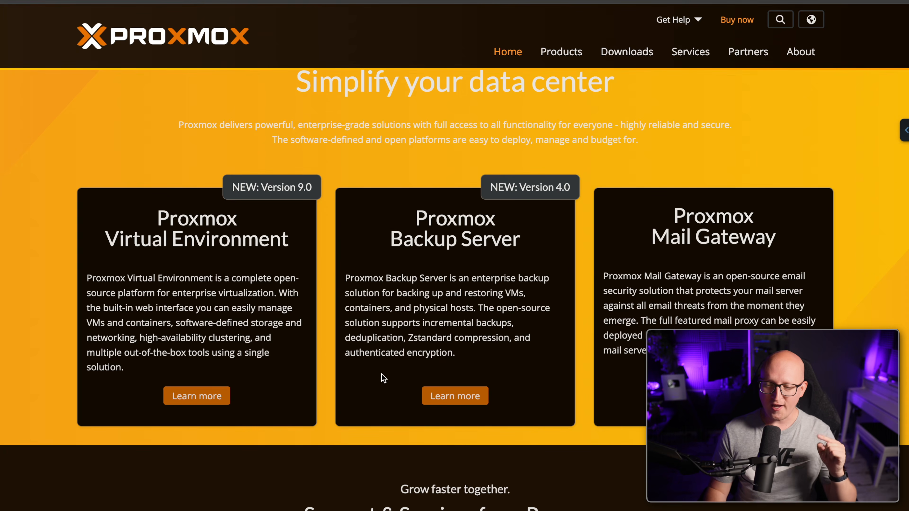
Go from Products to the Backup Server Requirements page and its Recommended Server System Requirements documentation
click(570, 52)
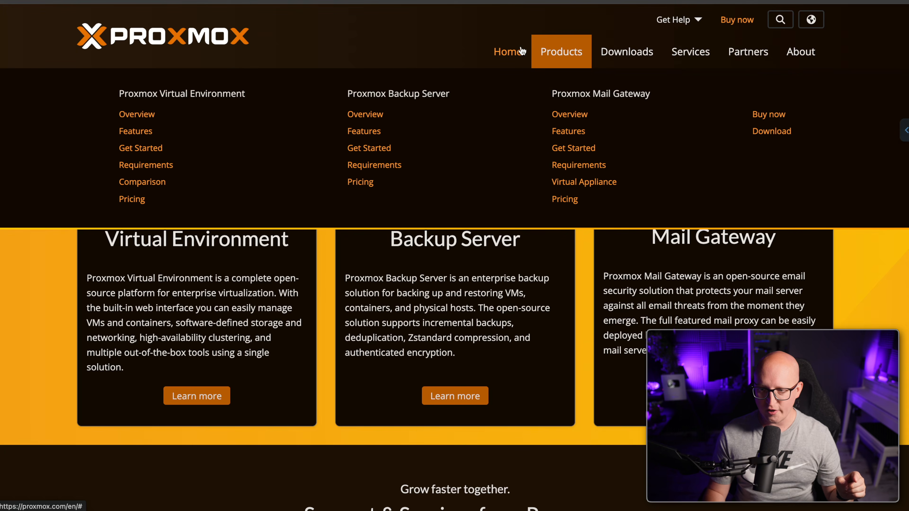
click(378, 165)
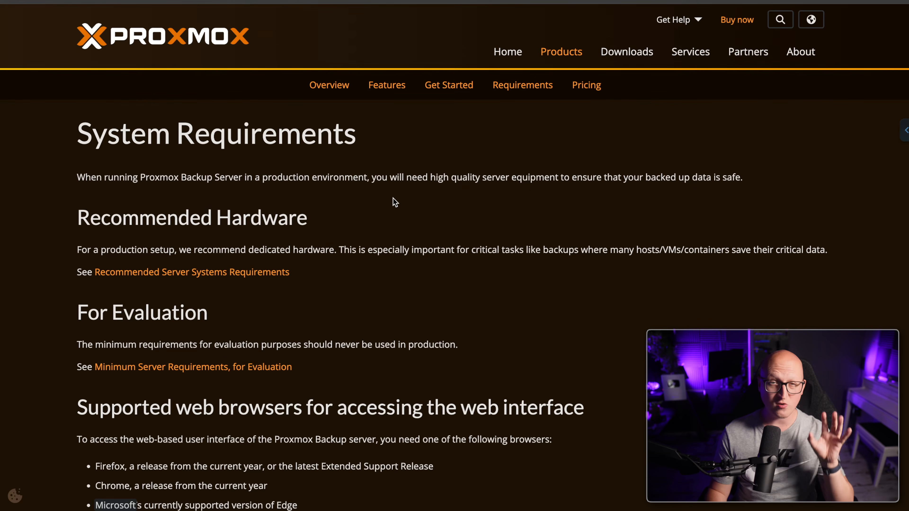
click(148, 273)
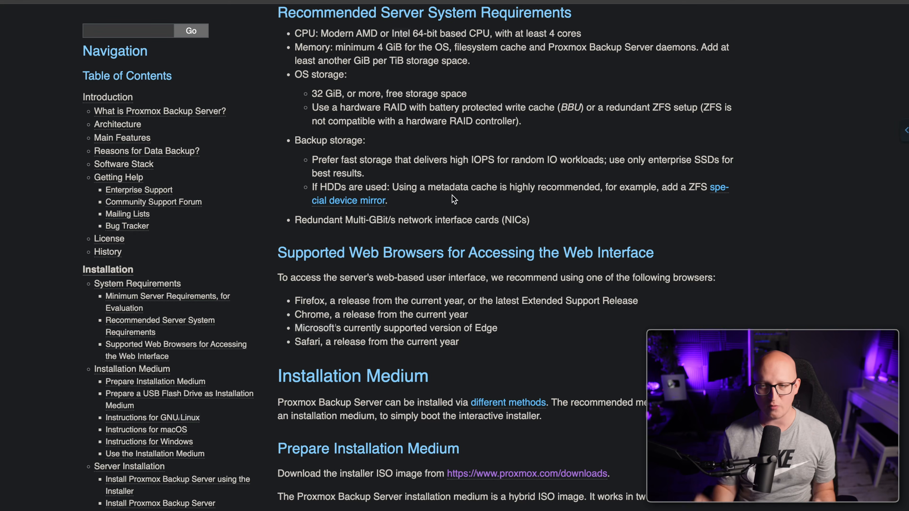
scroll(445, 192, up, 5)
drag(324, 69, 305, 114)
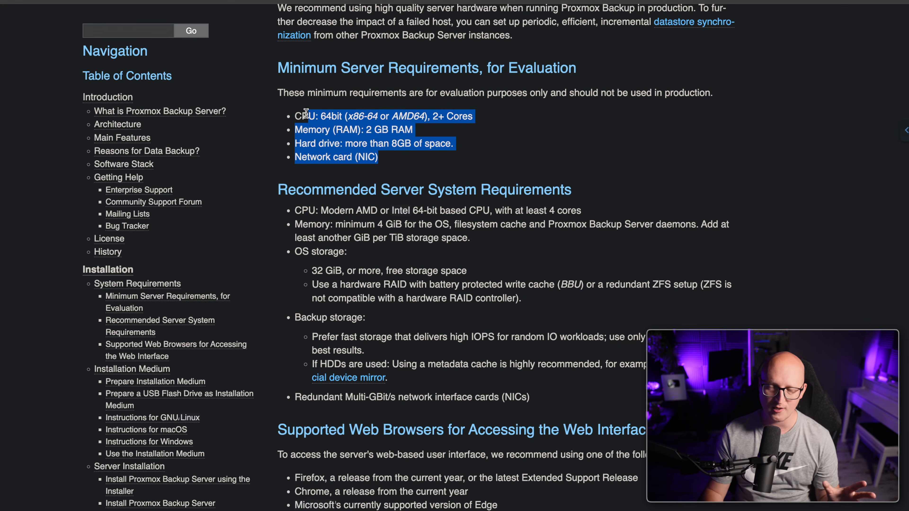
click(412, 173)
scroll(415, 178, down, 3)
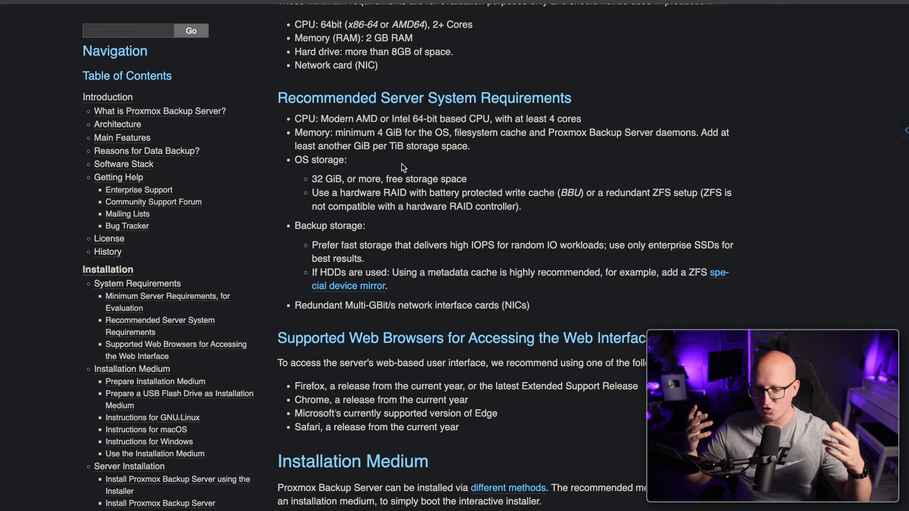
scroll(403, 167, down, 2)
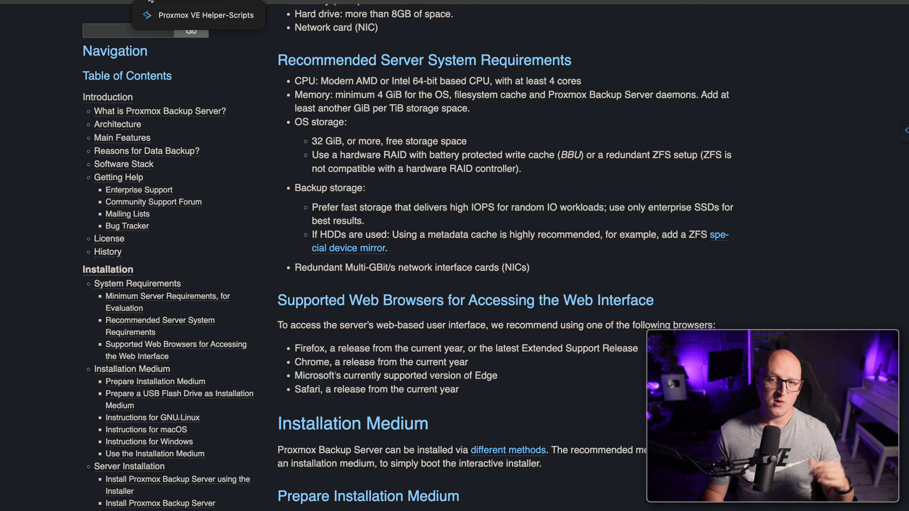
Open the Proxmox Backup Server LXC script (2 vCPU, 2GB, 10 GB, port 8007) under Proxmox & Virtualization
click(150, 1)
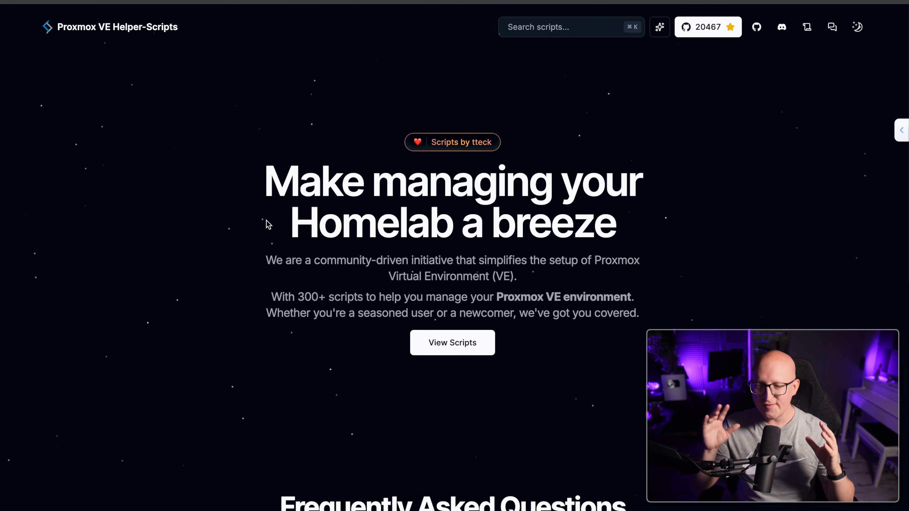
click(448, 353)
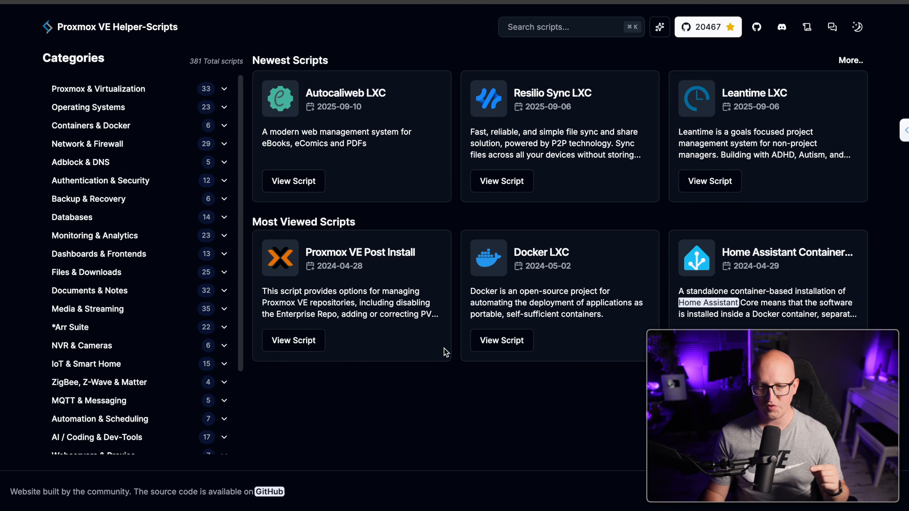
click(137, 92)
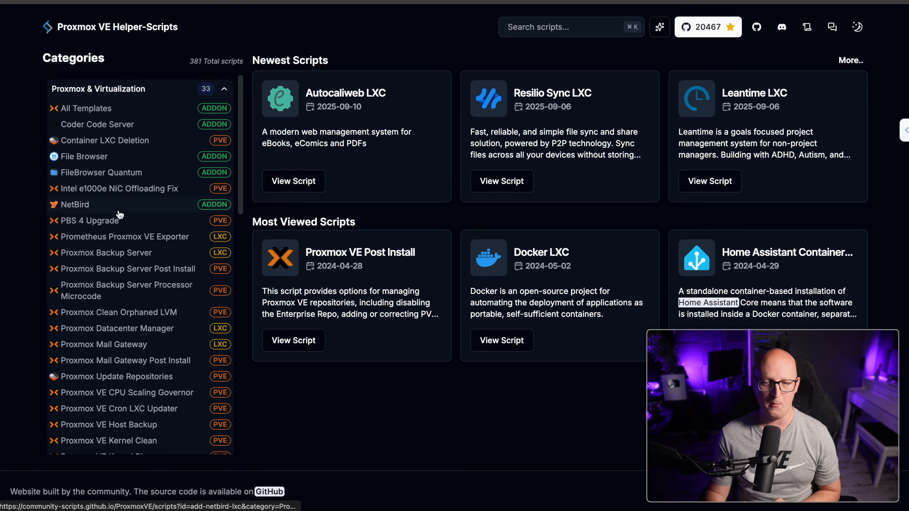
click(131, 260)
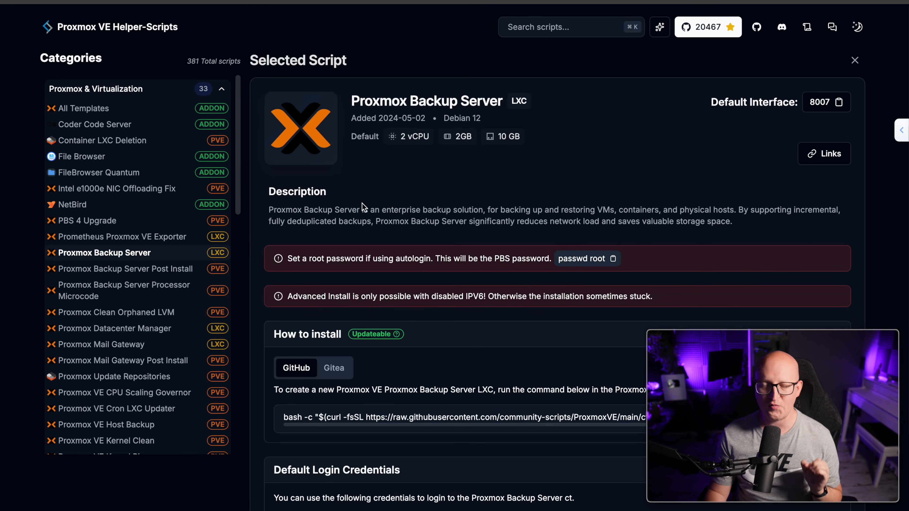
Review the Backup Server Post Install script, then return to the Backup Server LXC script page
scroll(368, 190, down, 1)
scroll(368, 190, down, 1)
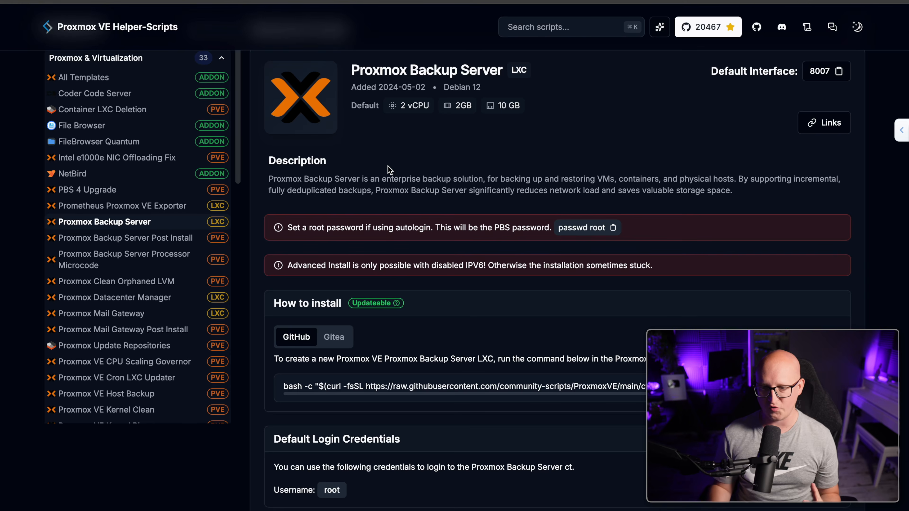
click(158, 242)
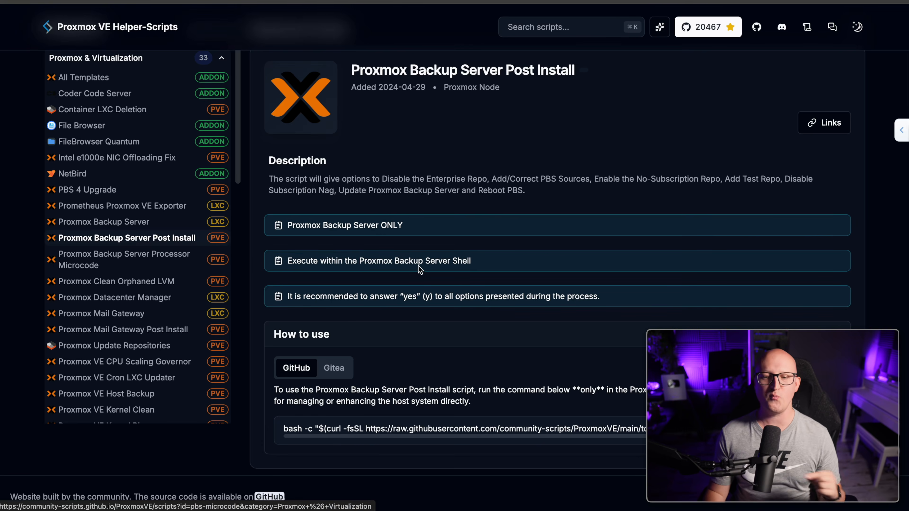
scroll(433, 270, down, 1)
scroll(435, 271, up, 1)
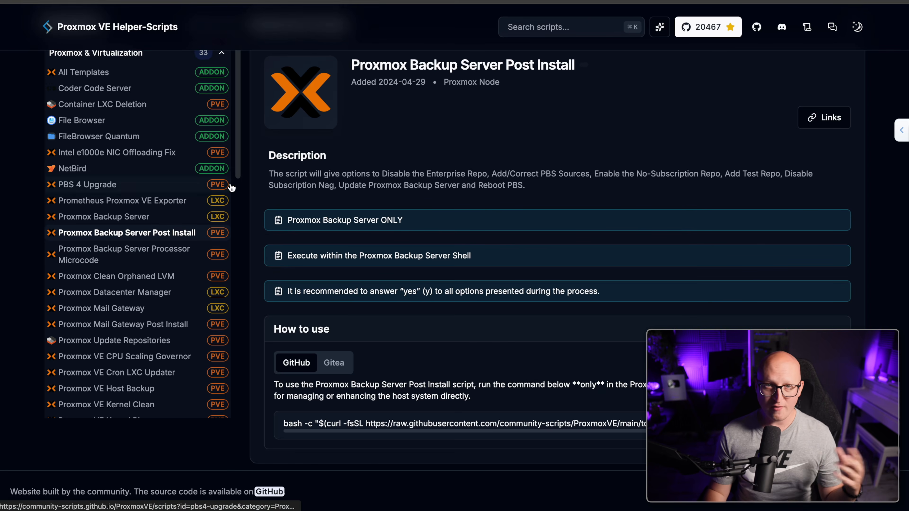
click(166, 218)
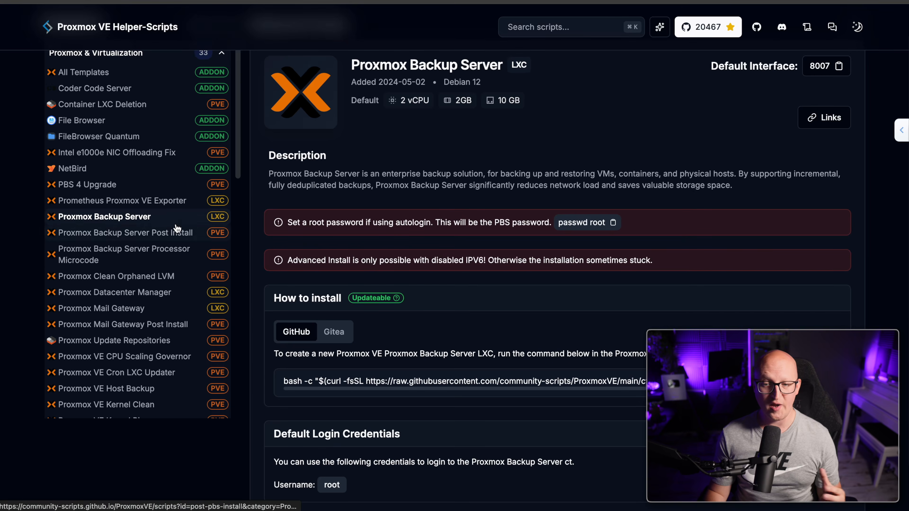
scroll(307, 157, down, 2)
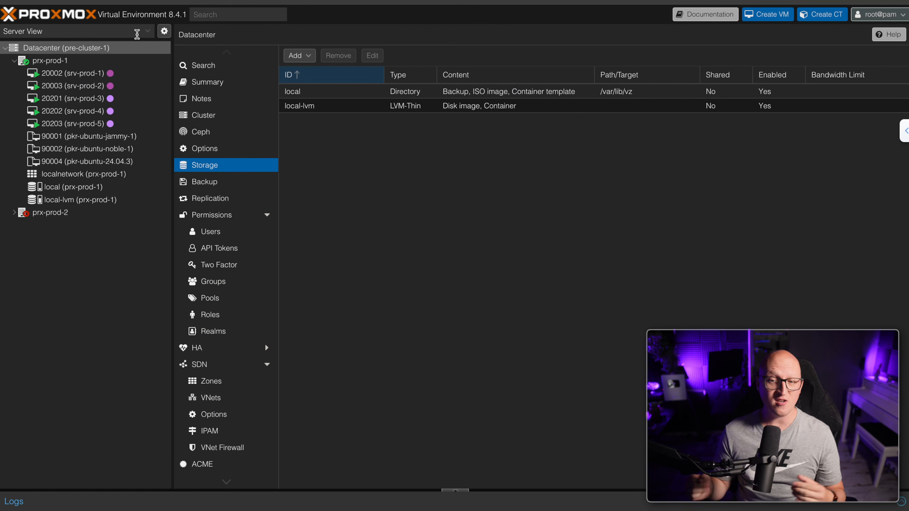
Run the pasted Proxmox Backup Server curl install command in the prx-prod-1 node shell
click(102, 64)
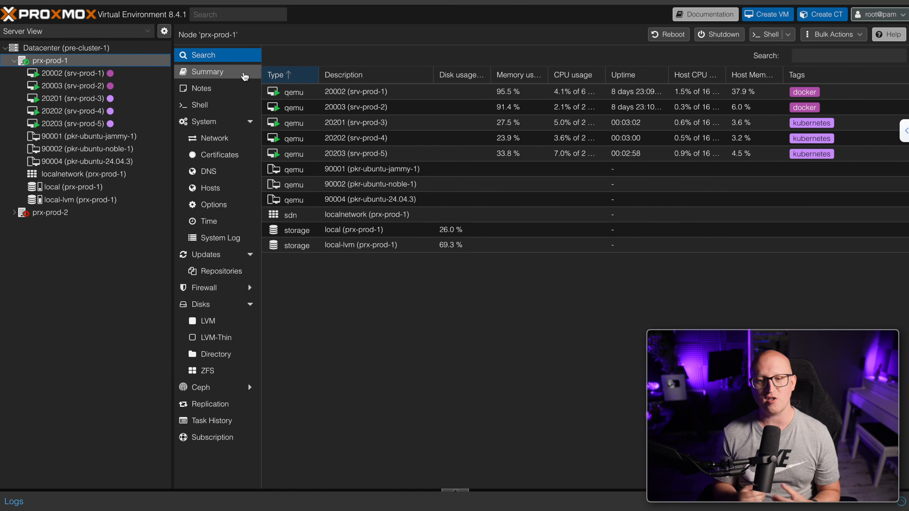
click(215, 103)
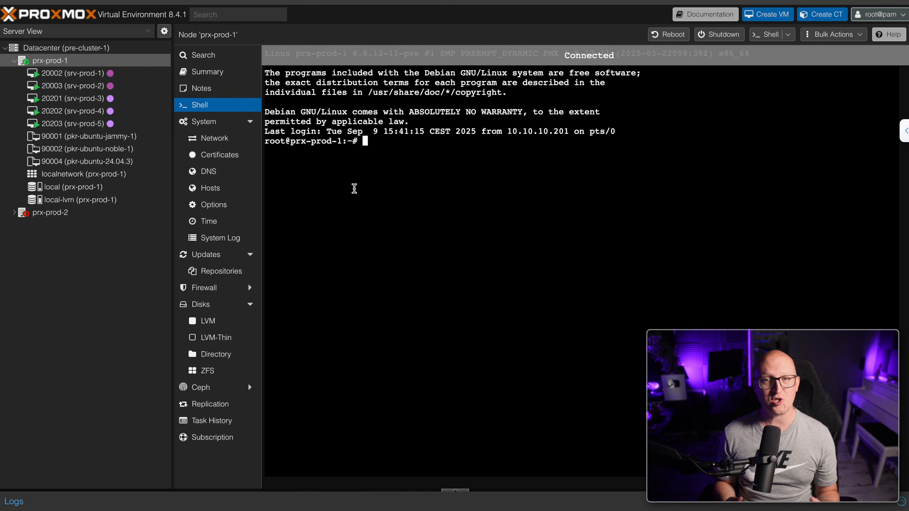
text(bash -c "$(curl -fsSL https://raw.githubusercontent.com/community-scripts/ProxmoxVE/main/ct/proxmox-backup-server.sh)")
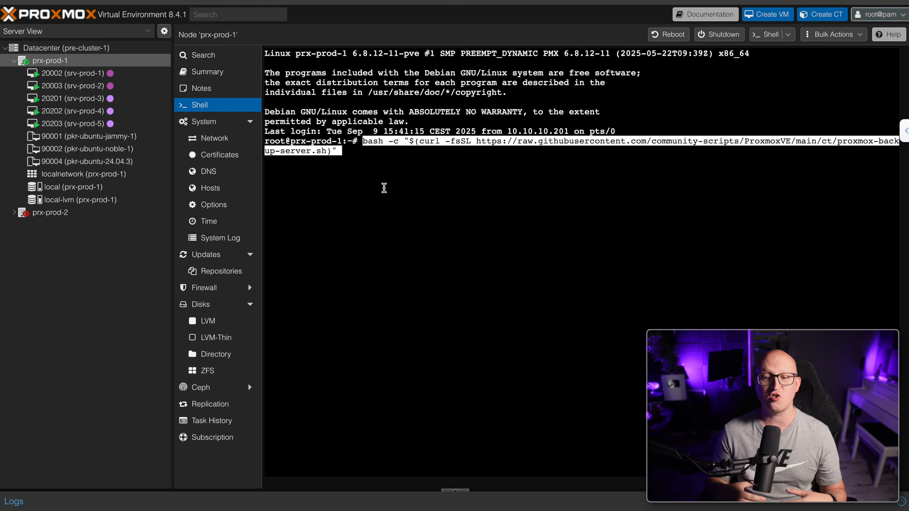
key(Return)
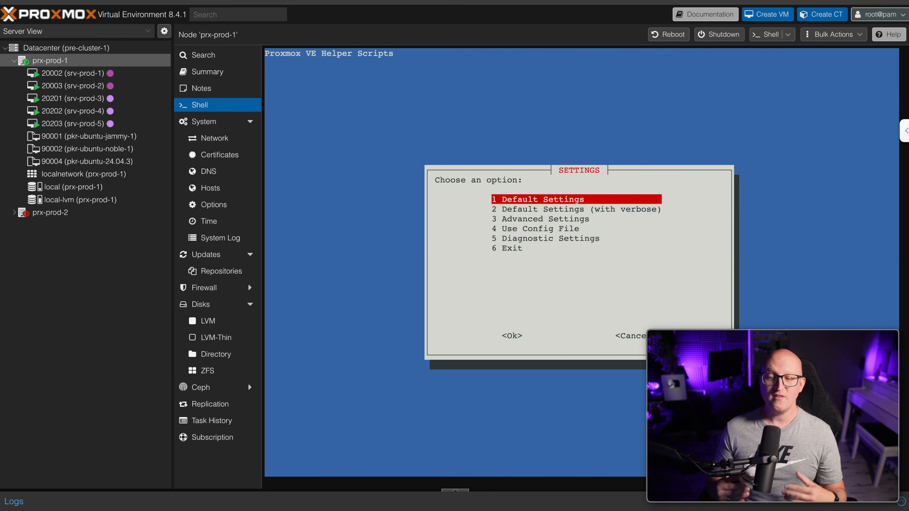
Choose Advanced Settings in the install script and dismiss the selection tip
key(Down)
key(Down)
key(Tab)
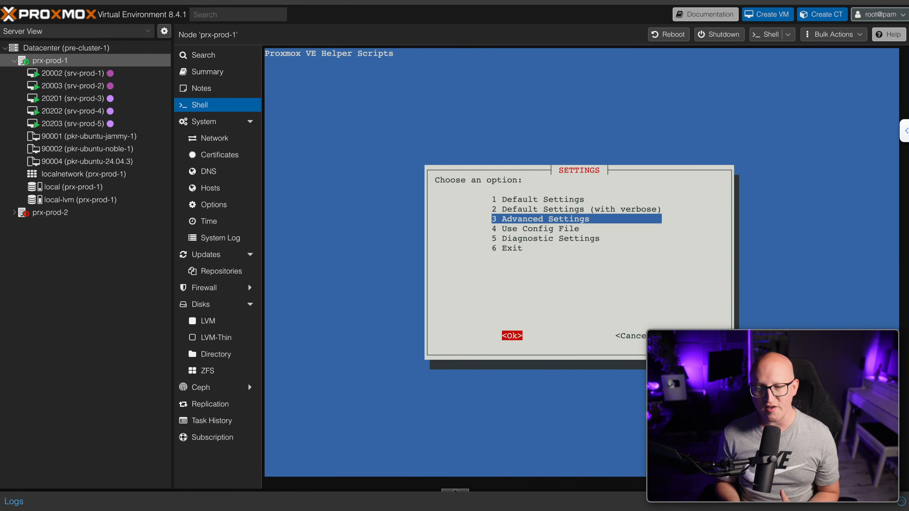
key(Return)
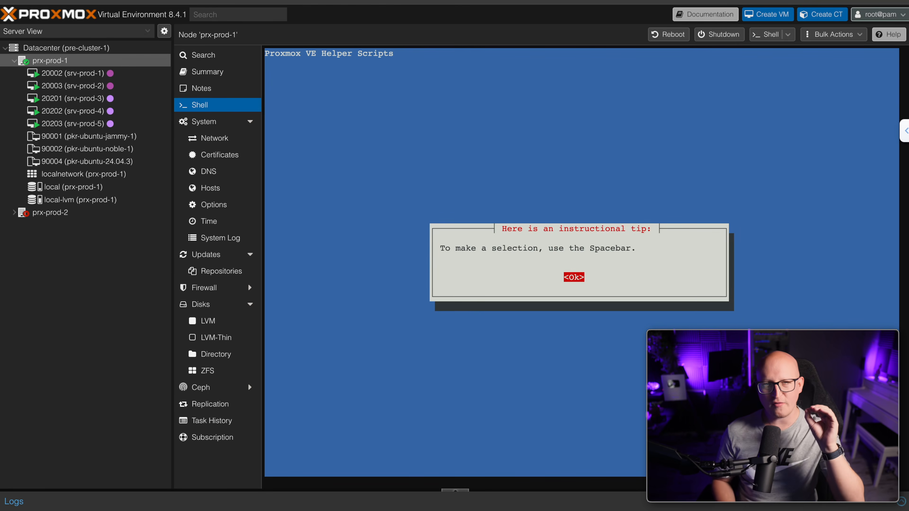
key(Return)
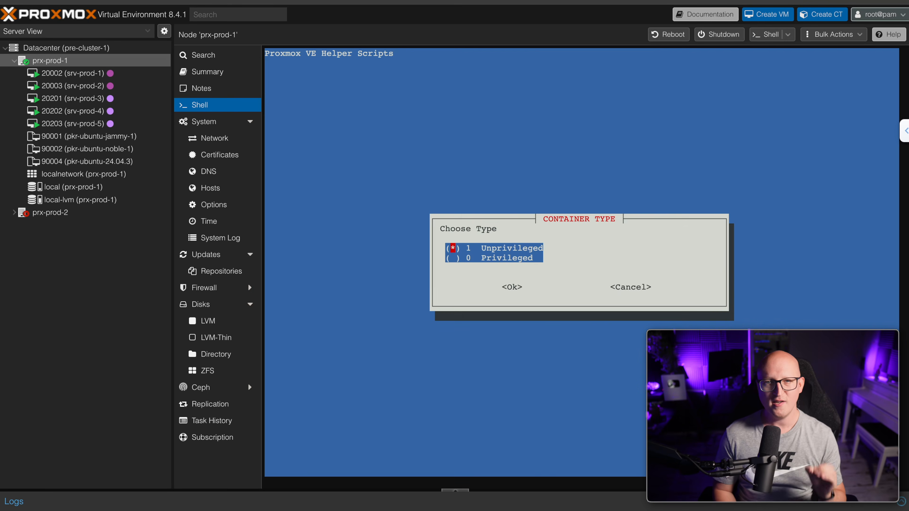
Set the container type to Privileged
key(Down)
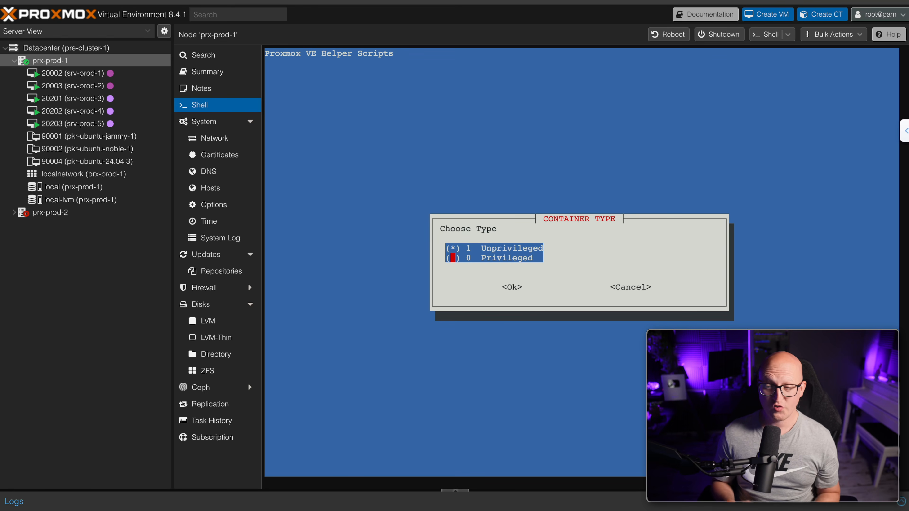
key(Tab)
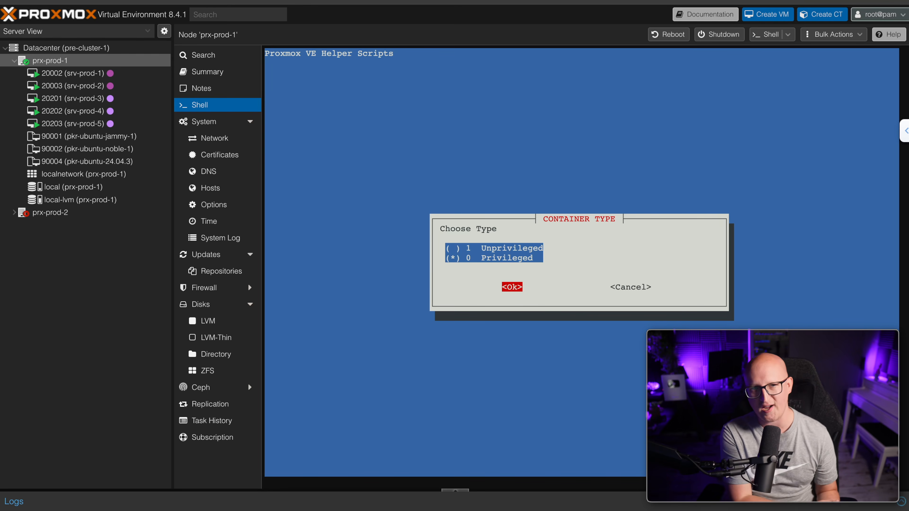
key(Return)
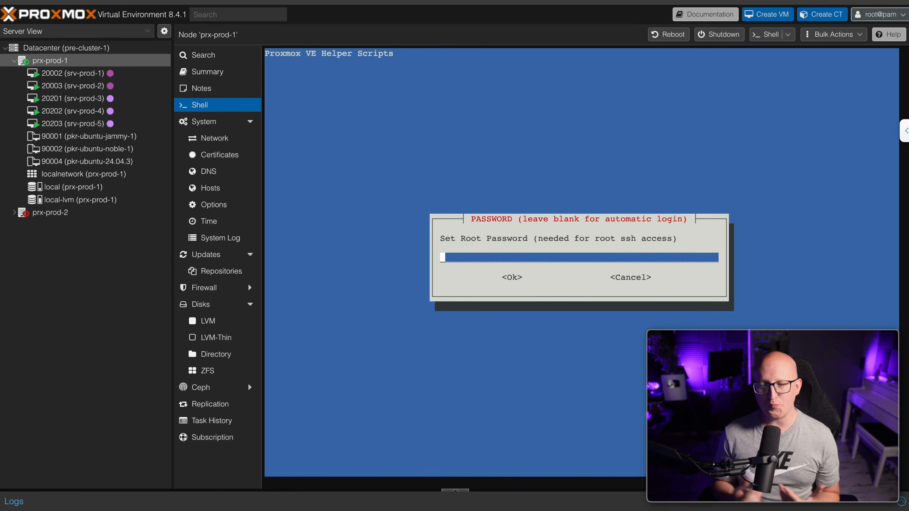
Enter and verify the container's root password
text(*********)
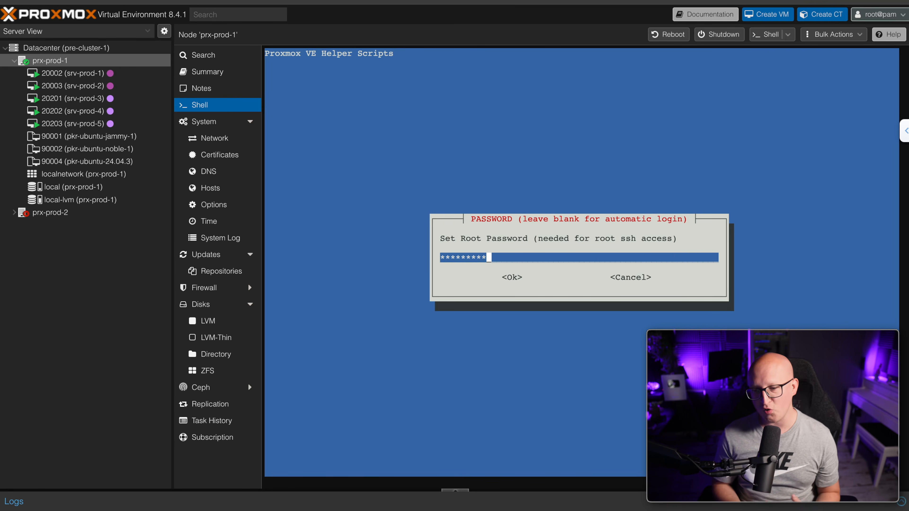
key(Tab)
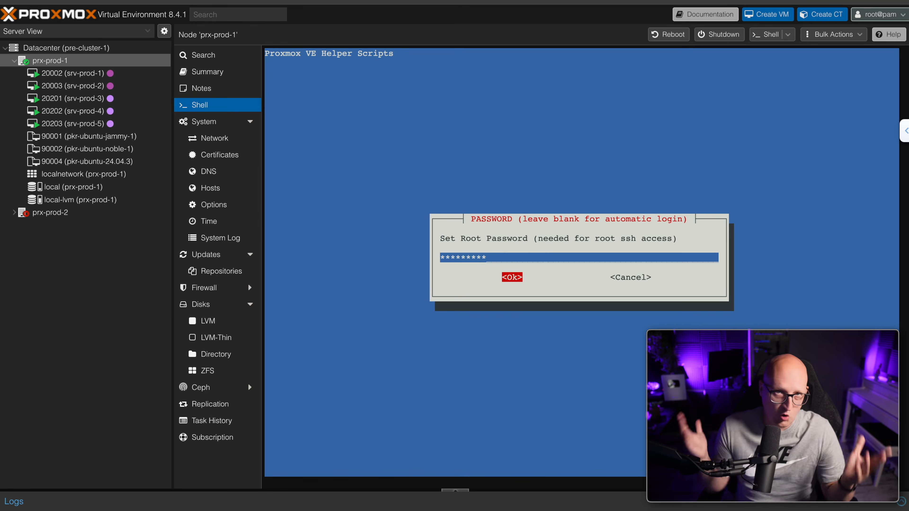
key(Return)
text(*********)
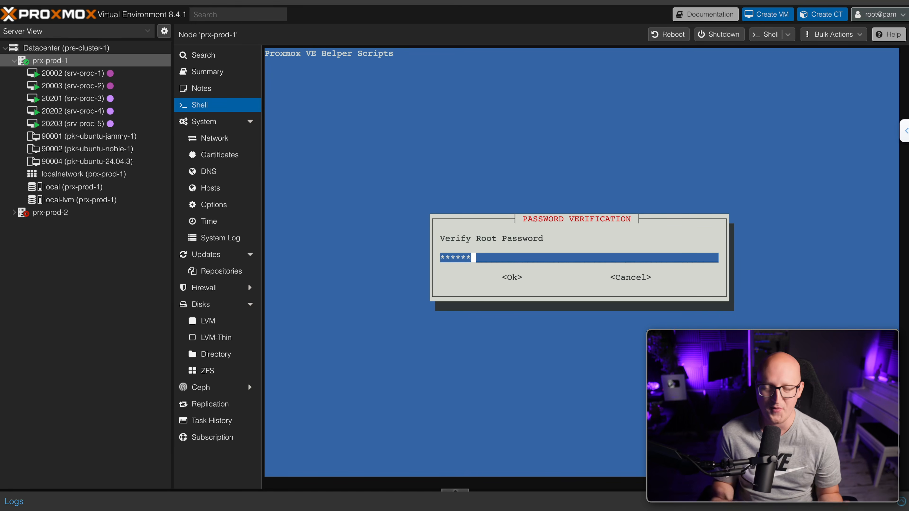
key(Tab)
key(Return)
Set container ID 200 and hostname pbs-prod-1
key(BackSpace)
key(BackSpace)
key(BackSpace)
text(20001)
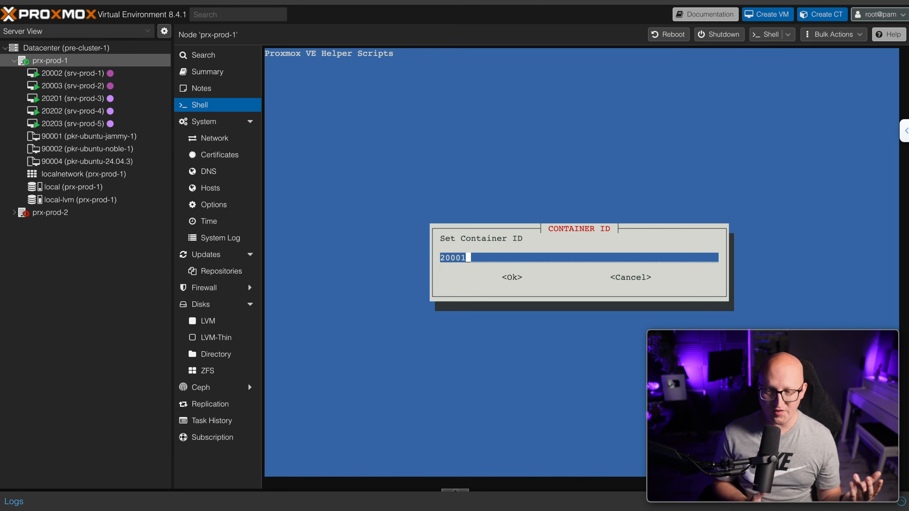
key(Tab)
key(Return)
text(-prod-1)
key(Tab)
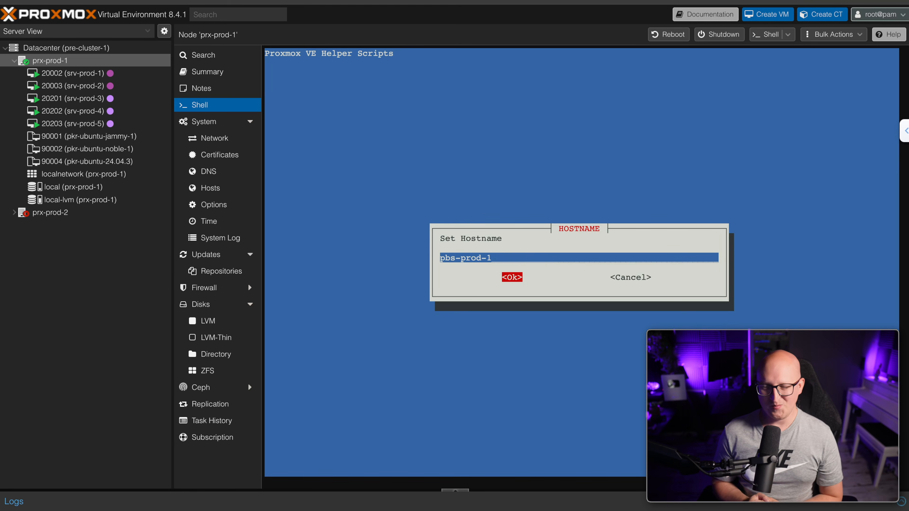
key(Return)
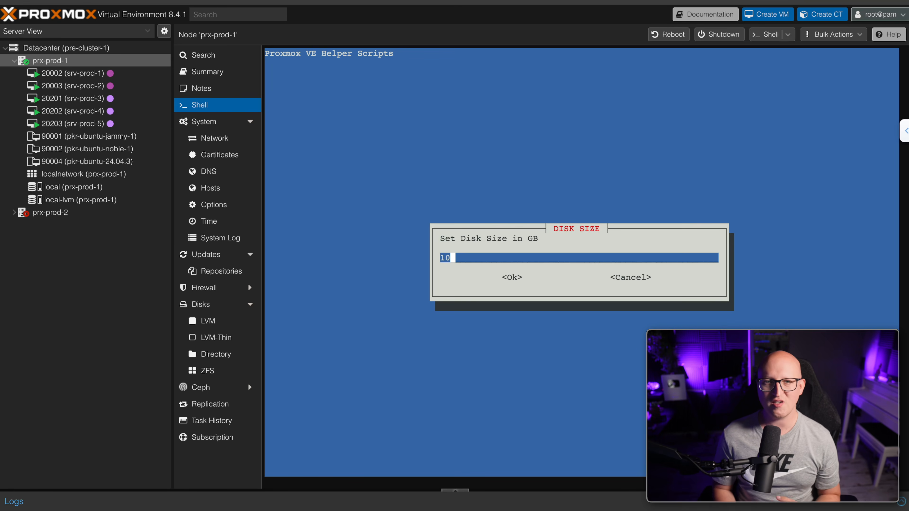
Keep the defaults: 10 GB disk, 2 CPU cores, 2048 MiB RAM and the network bridge
key(Return)
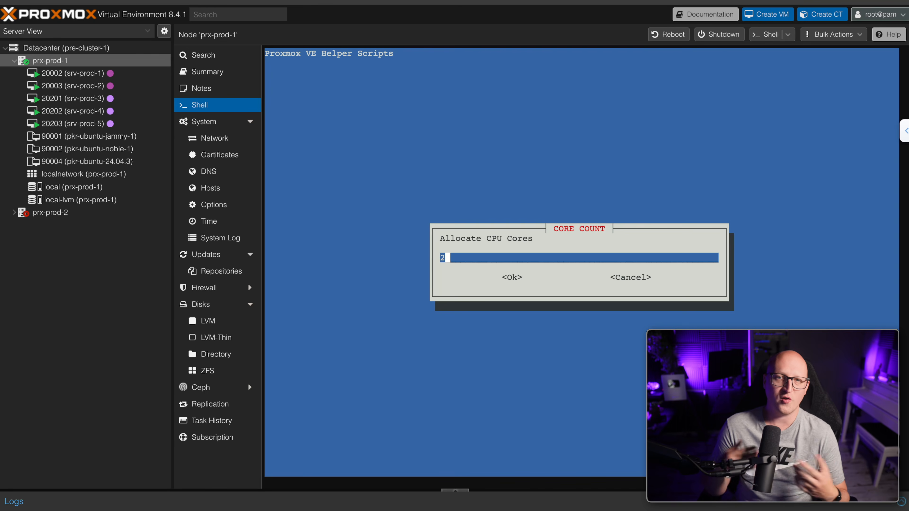
key(Tab)
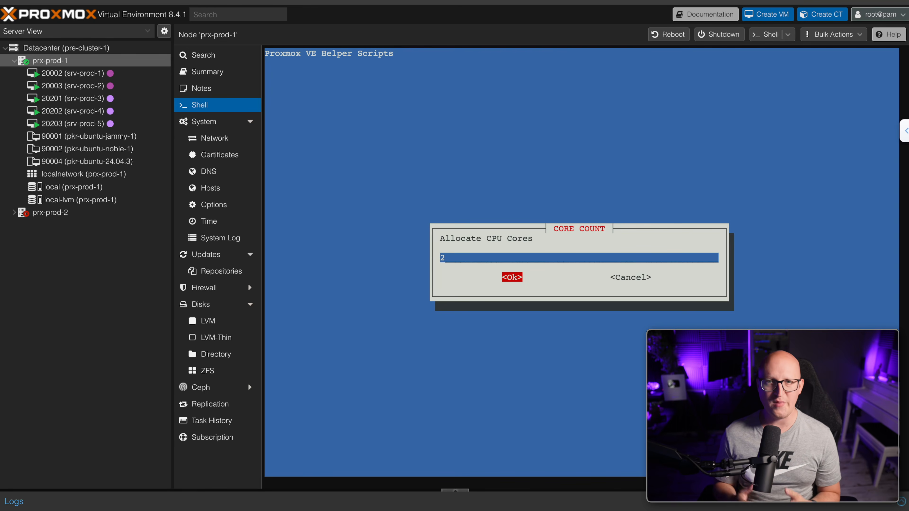
key(Return)
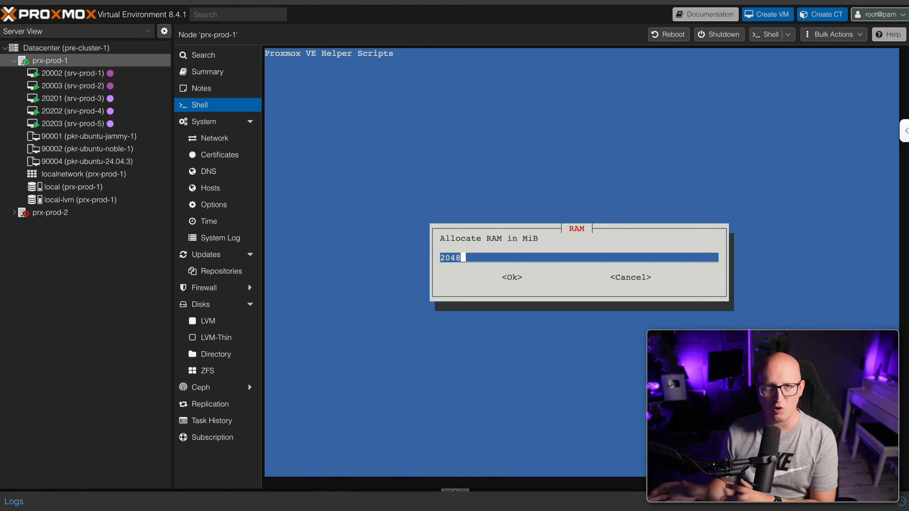
key(Return)
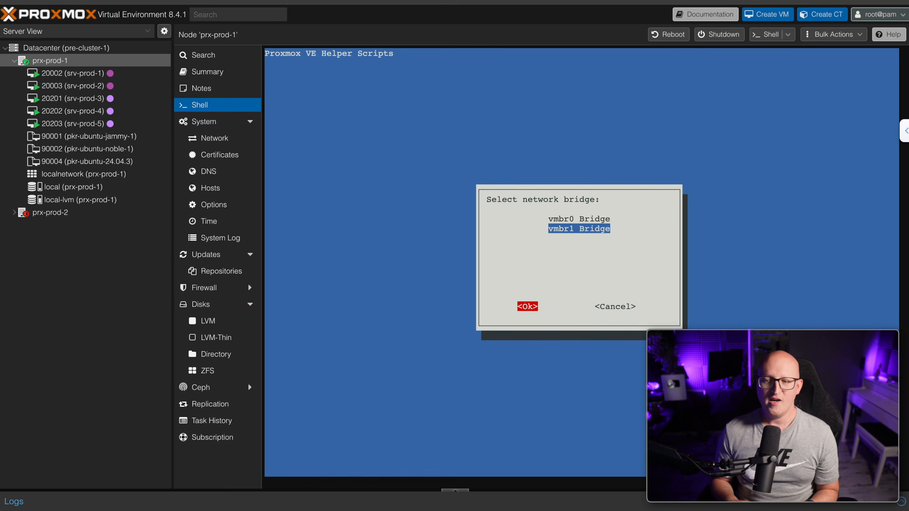
key(Return)
Assign the static IPv4 address 10.20.0.9/24
key(Down)
key(Tab)
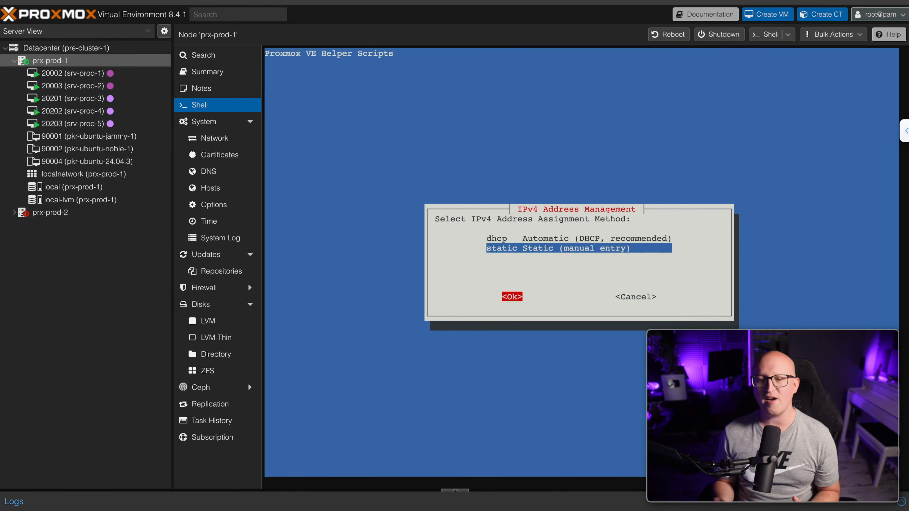
key(Return)
text(10)
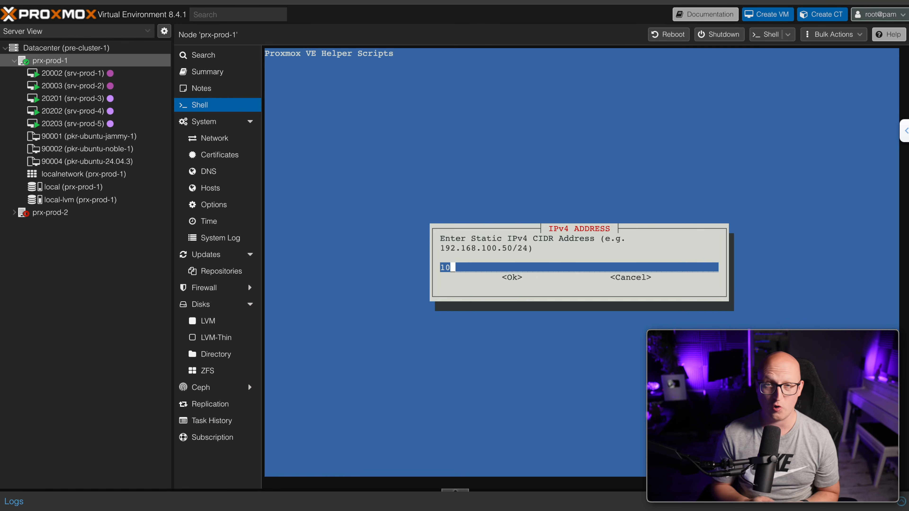
text(.20.0.9/24)
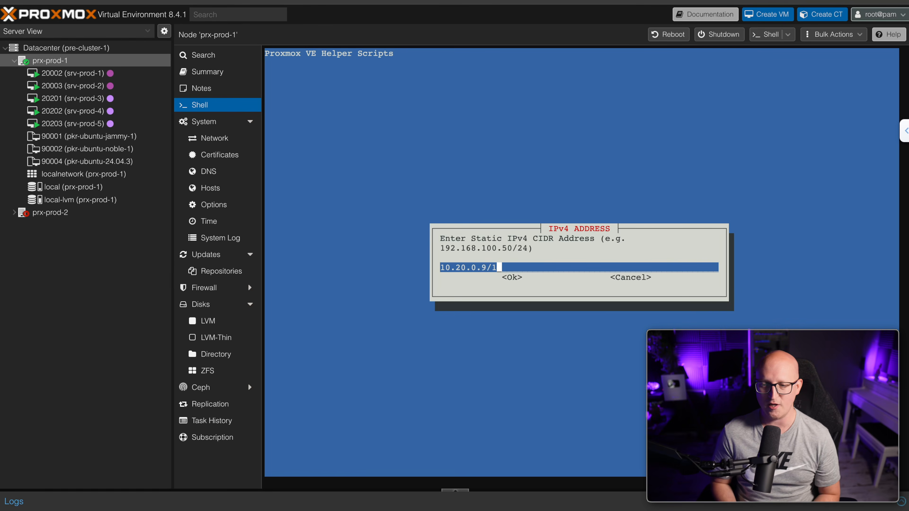
key(Return)
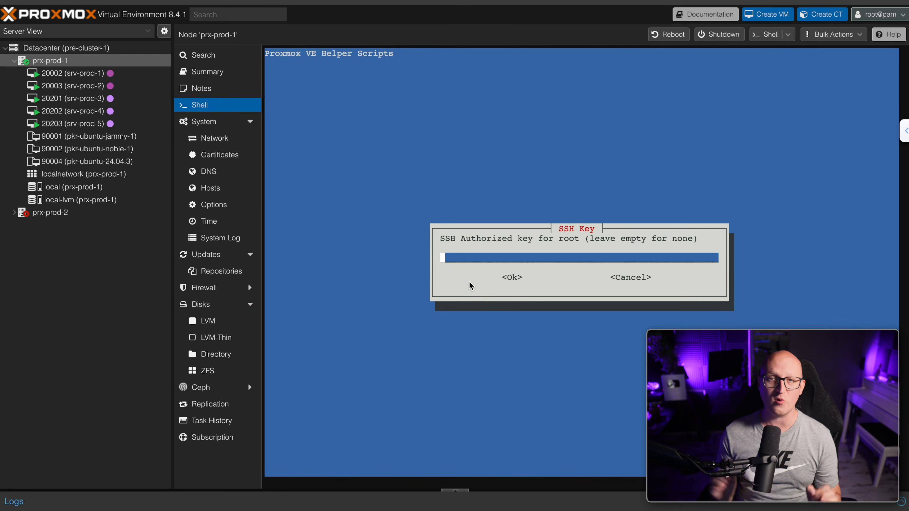
Add the root SSH public key, enable root SSH, decline FUSE and verbose mode, and finish
key(super+v)
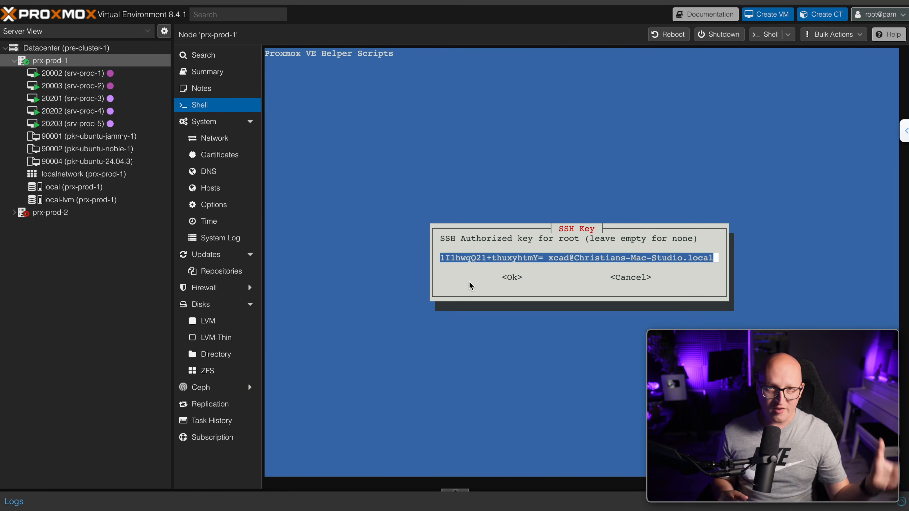
key(Tab)
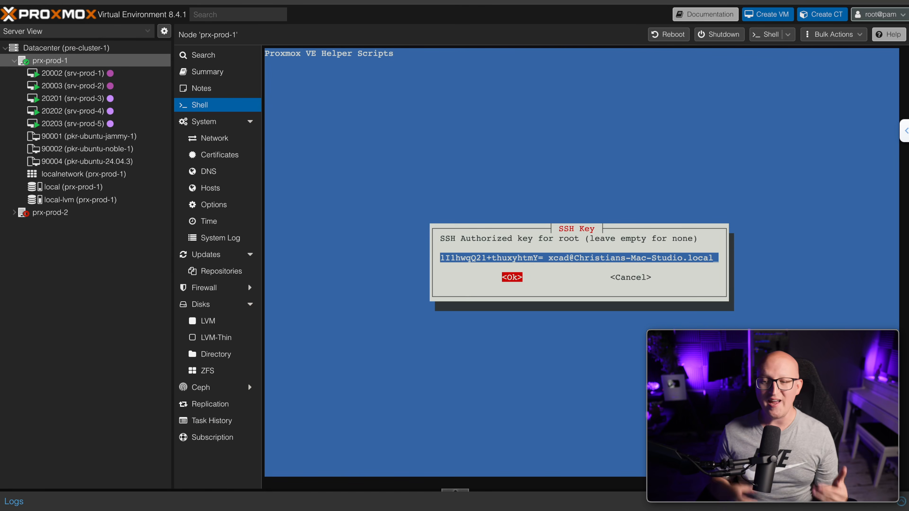
key(Return)
key(Left)
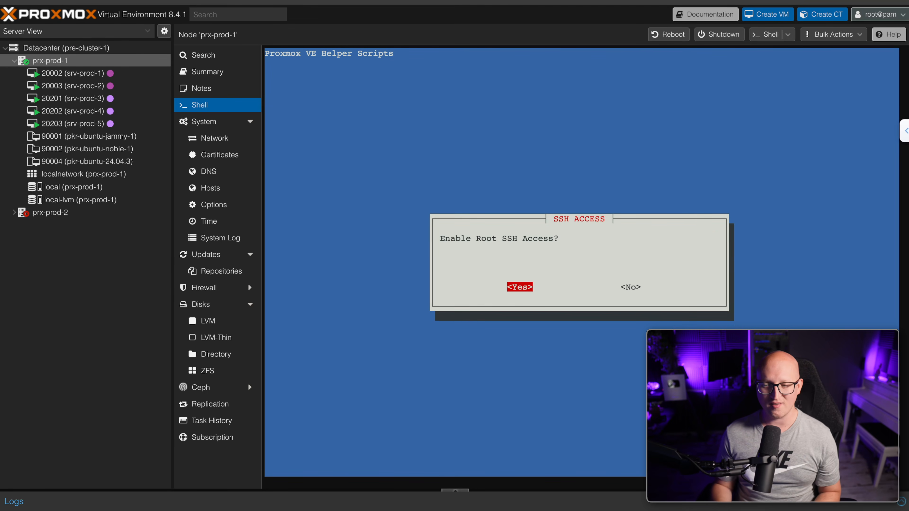
key(Return)
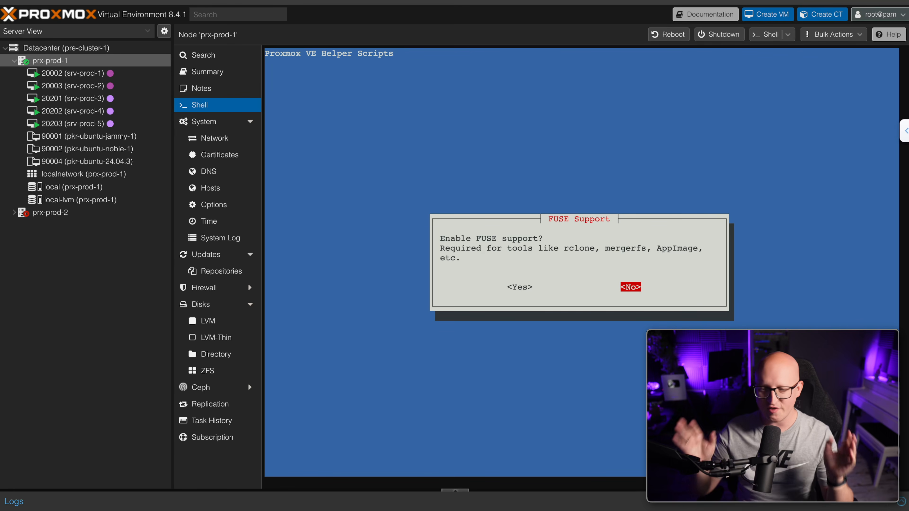
key(Return)
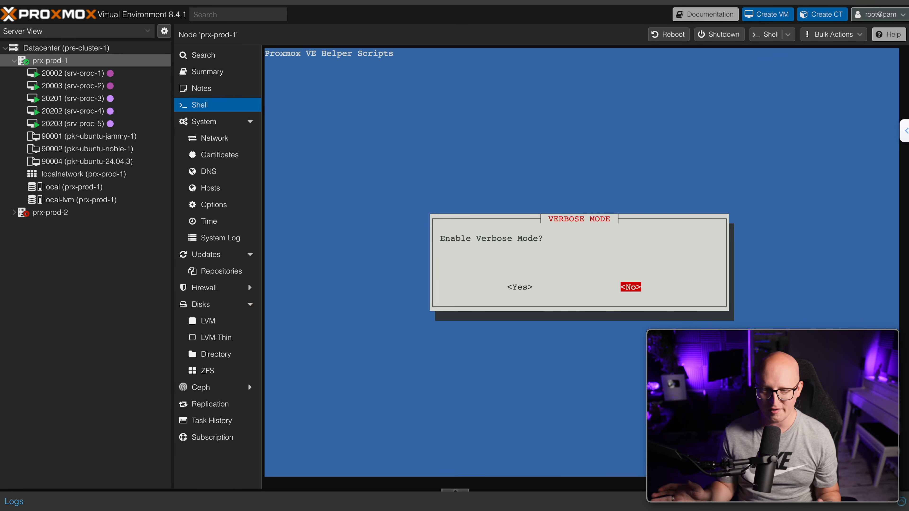
key(Return)
key(Return)
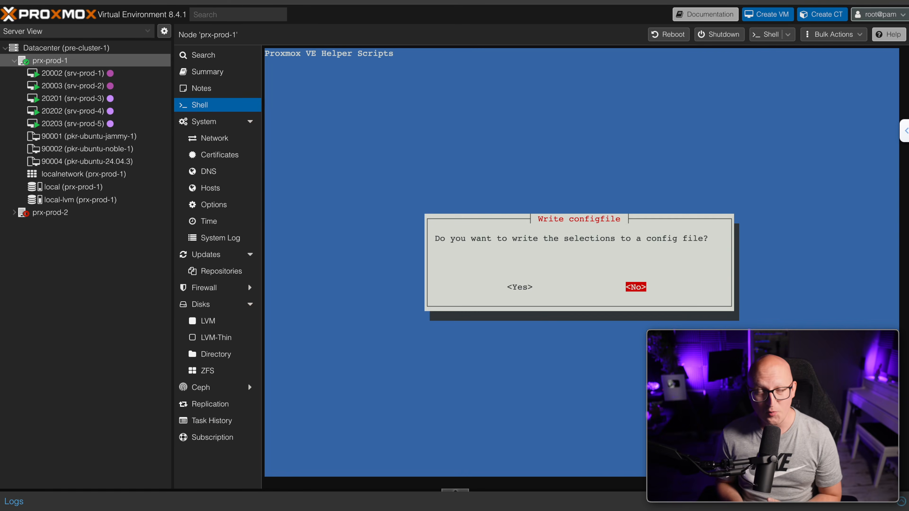
key(Return)
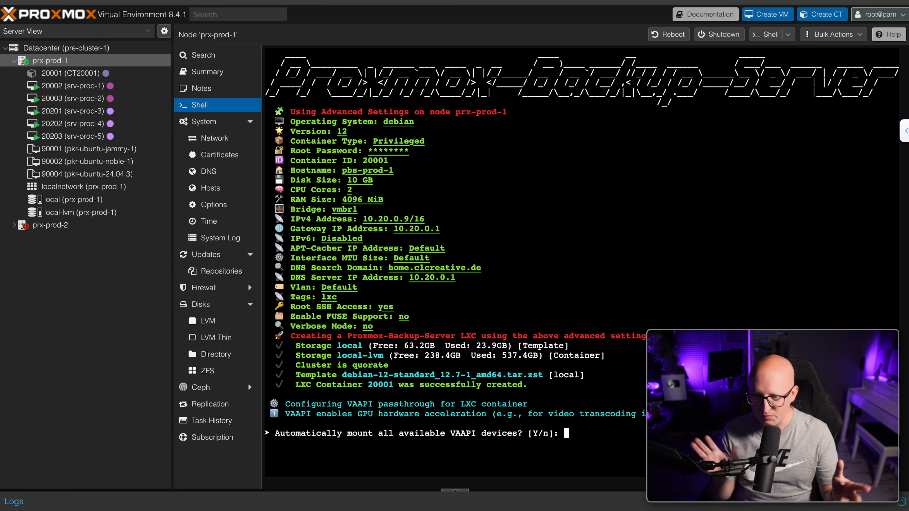
text(n)
key(Return)
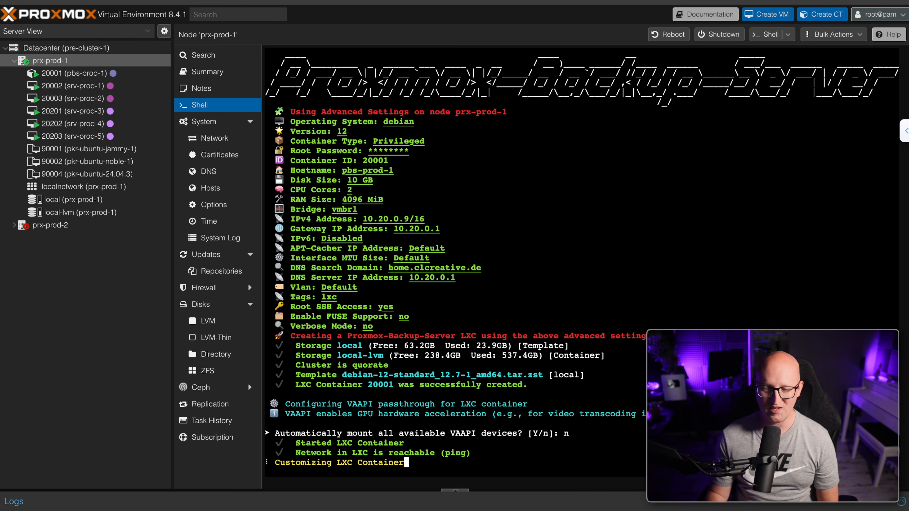
drag(415, 462, 300, 463)
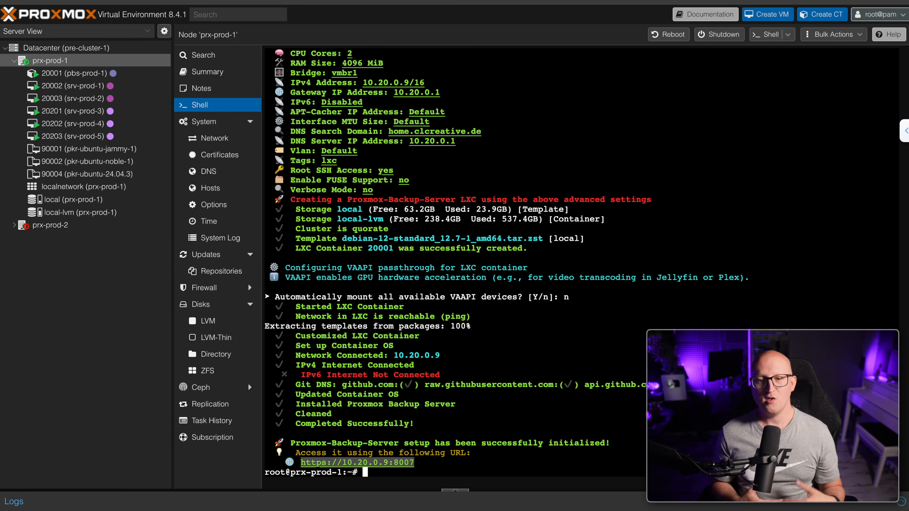
text(https://10.20.0.9:8007)
key(Return)
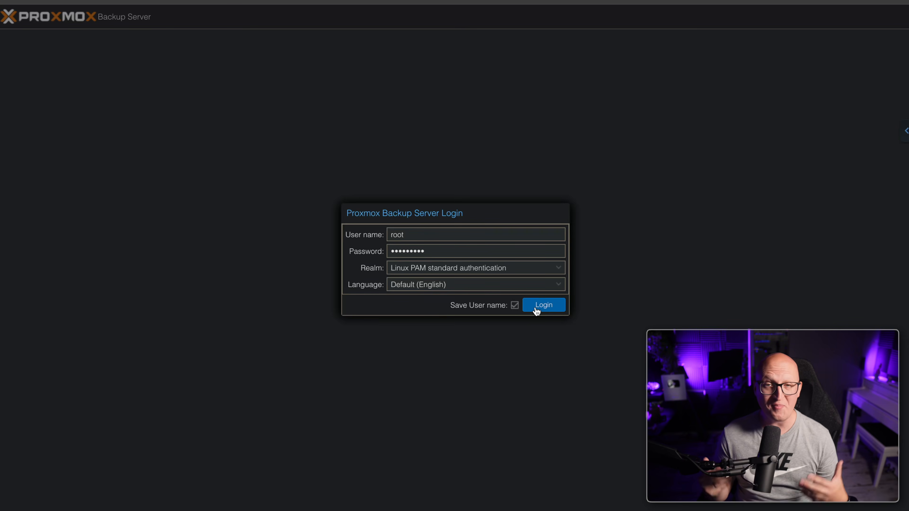
Log into Proxmox Backup Server as root, skip saving the password, and dismiss the subscription notice
click(535, 308)
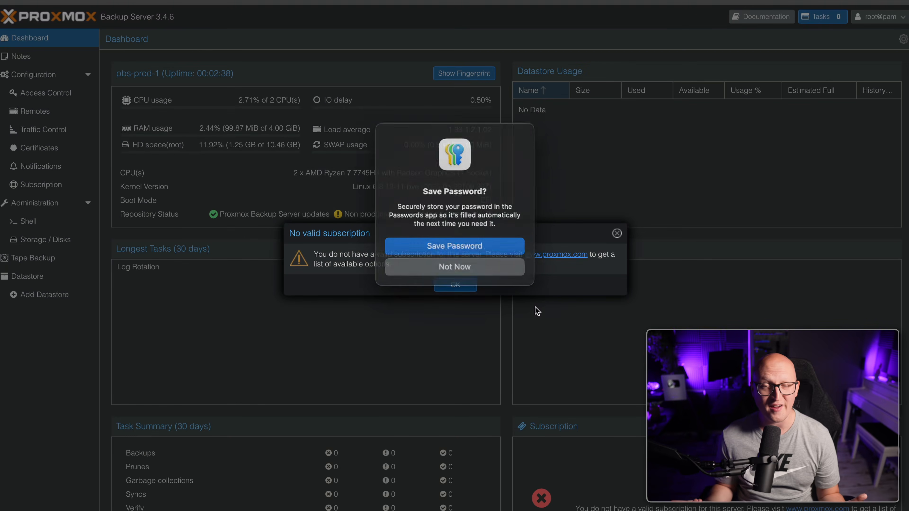
click(494, 265)
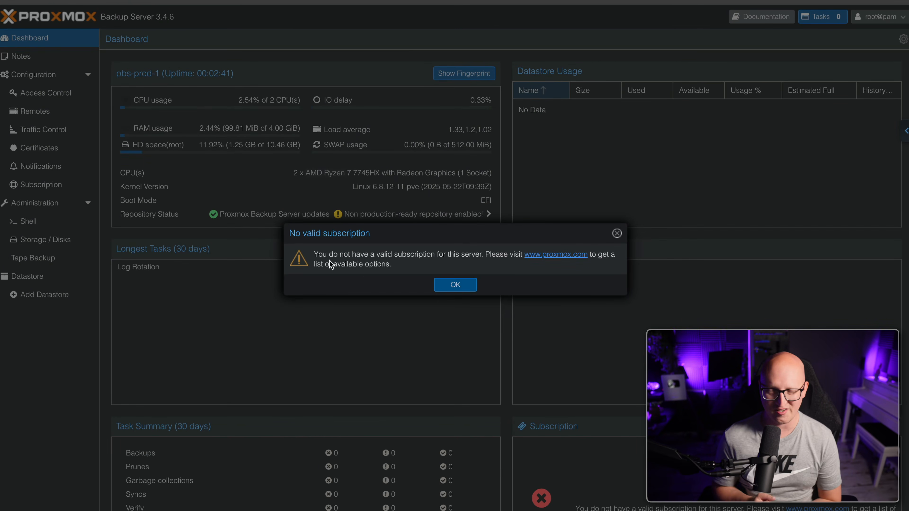
click(455, 286)
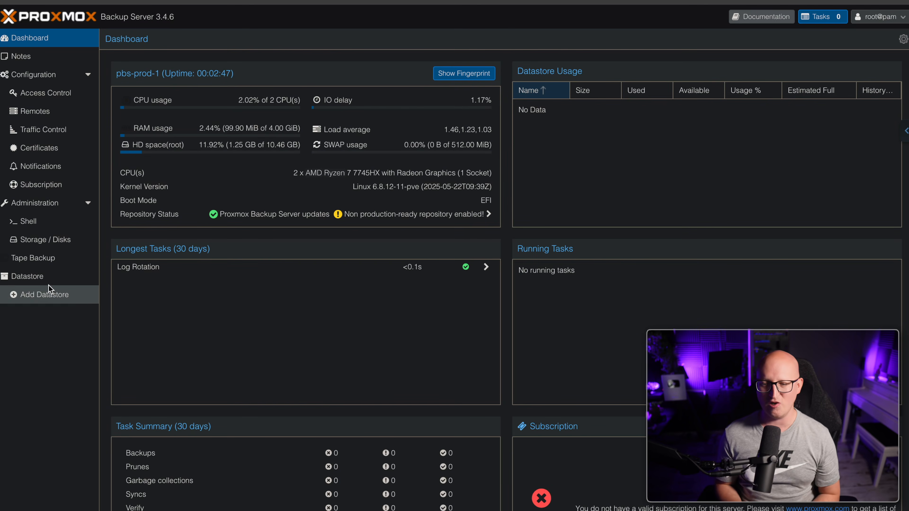
scroll(460, 281, down, 2)
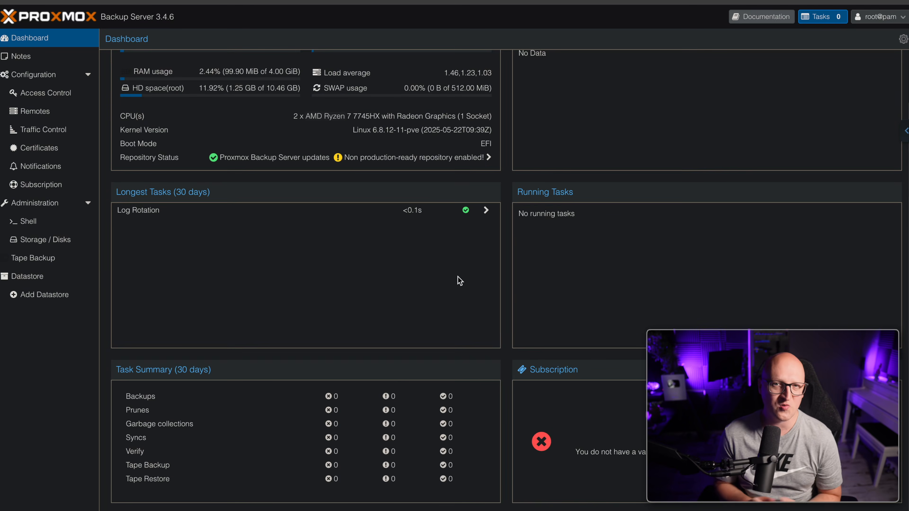
scroll(460, 281, up, 2)
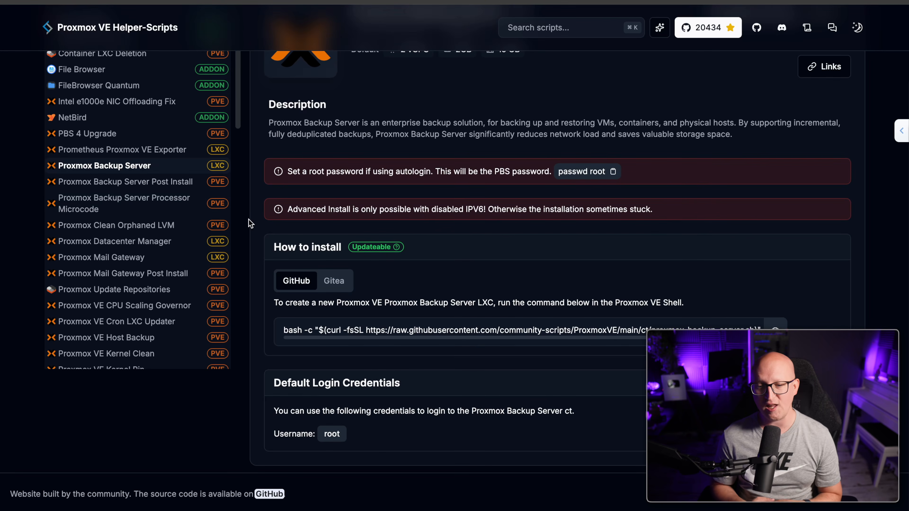
Open the Proxmox Backup Server Post Install script page
click(165, 183)
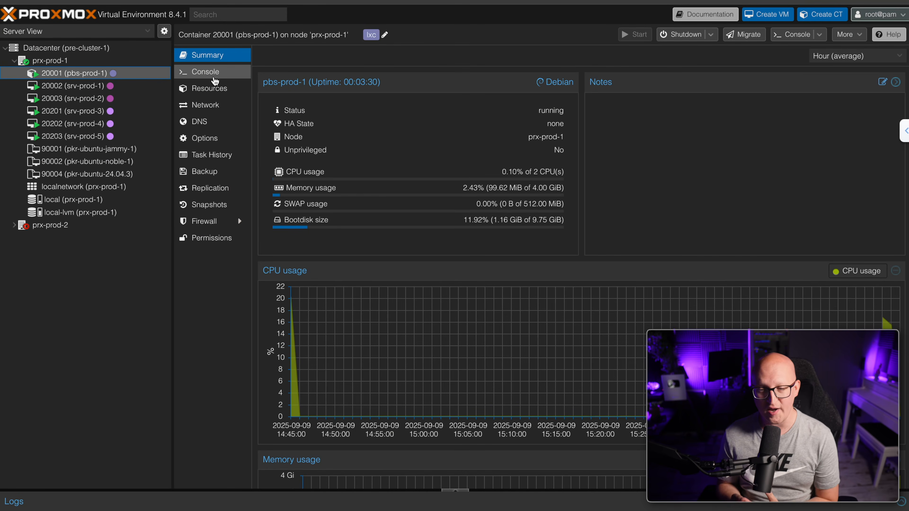
Log into the pbs-prod-1 console as root and run the pasted post-pbs-install command
click(216, 73)
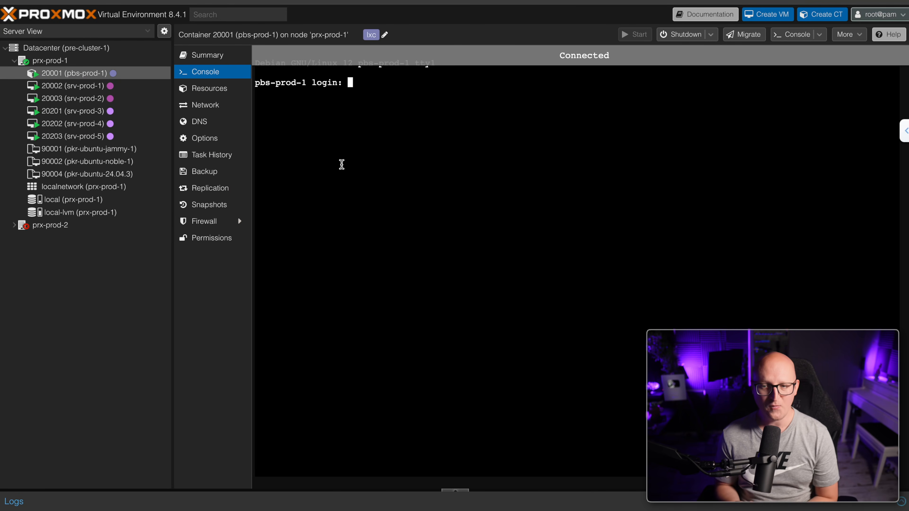
text(root)
key(Return)
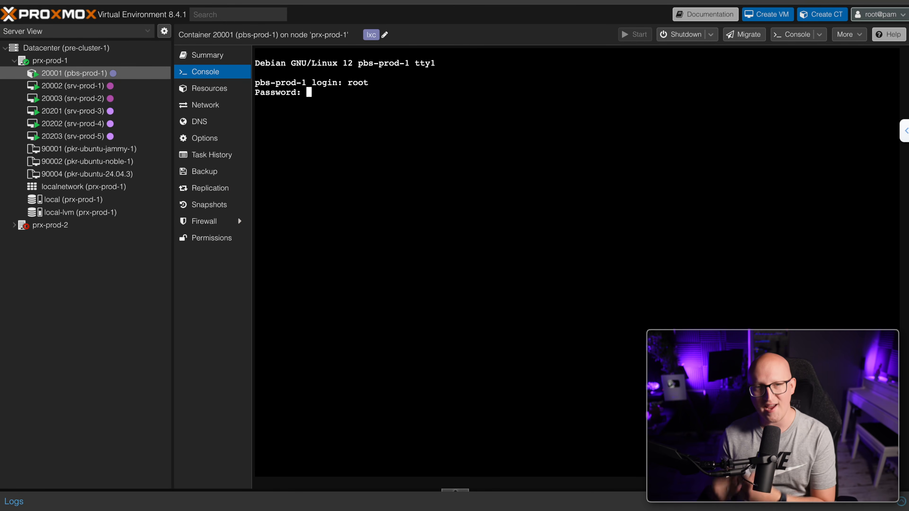
key(Return)
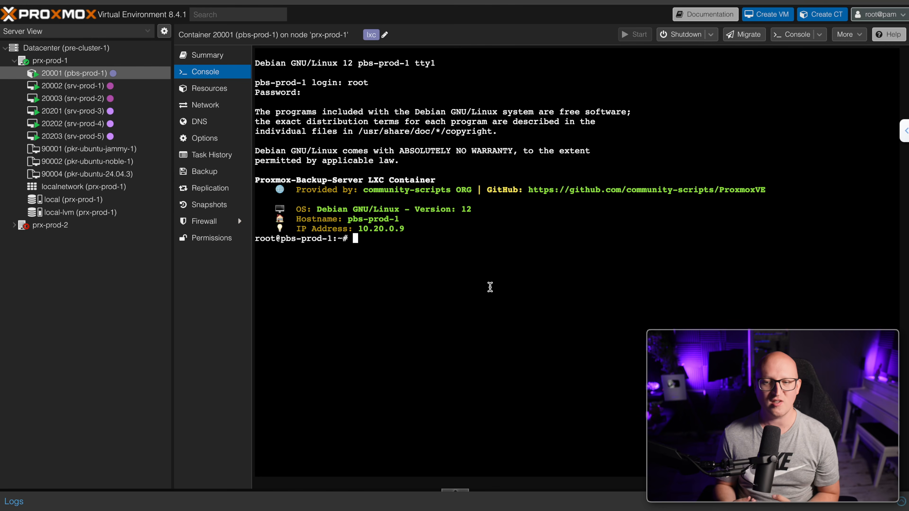
text(bash -c "$(curl -fsSL https://raw.githubusercontent.com/community-scripts/ProxmoxVE/main/tools/pve/post-pbs-install.sh)")
key(Return)
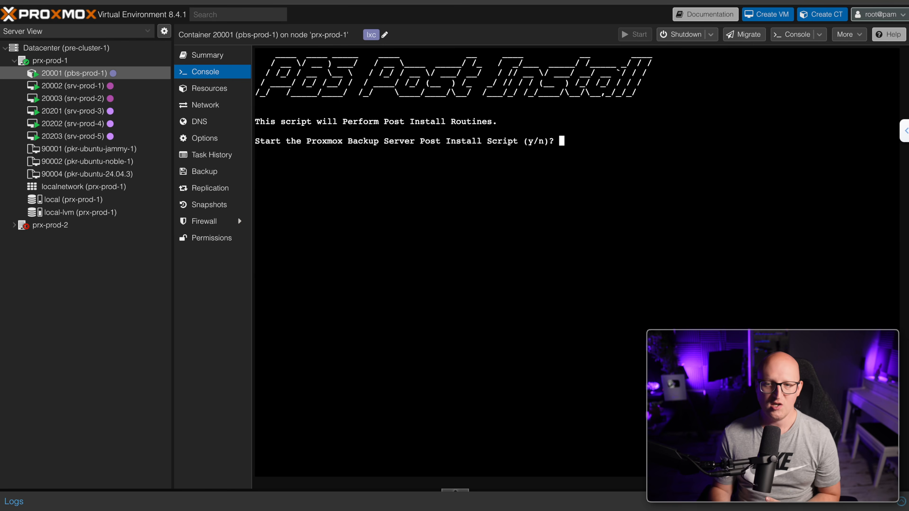
Start the PBS post-install script, correcting the Debian sources and disabling the subscription nag
text(y)
key(Return)
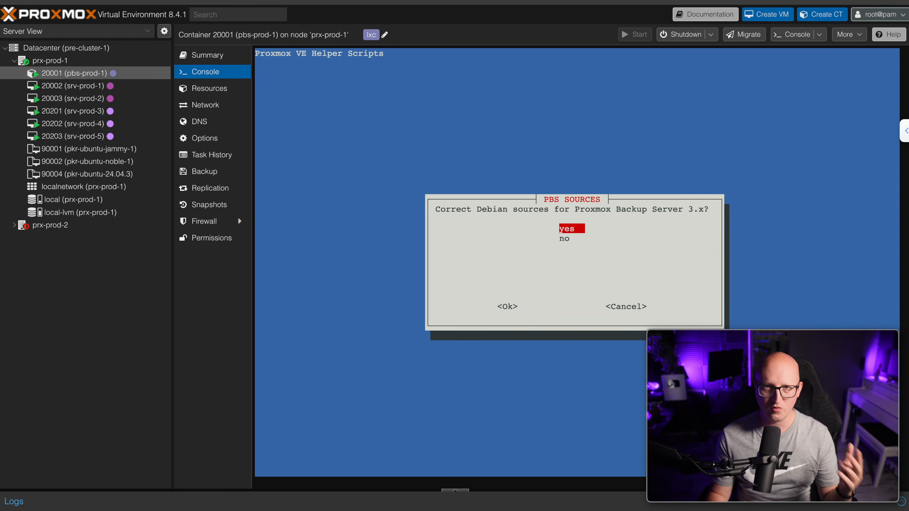
key(Tab)
key(Return)
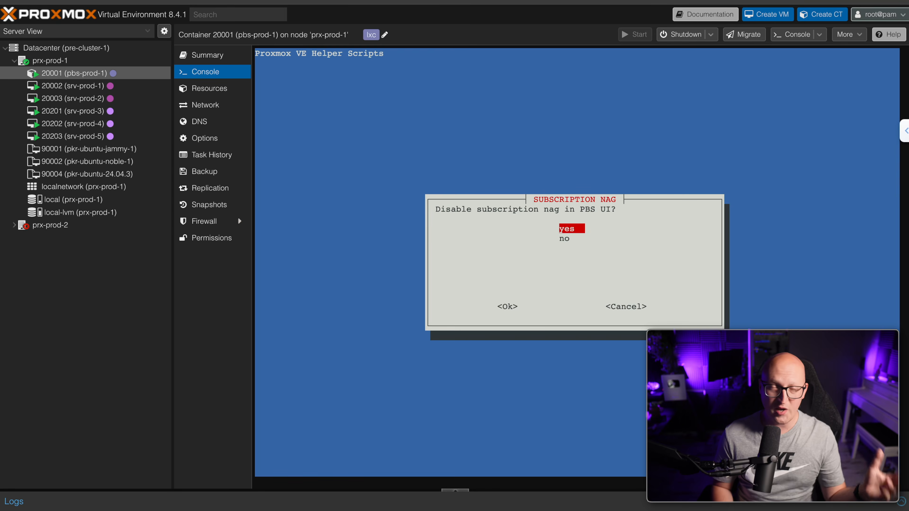
key(Tab)
key(Return)
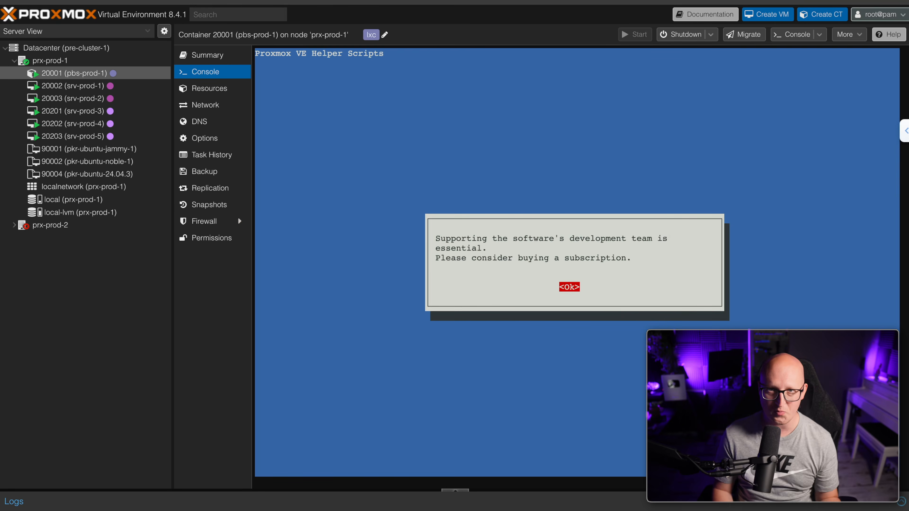
Update Proxmox Backup Server now, then reboot the pbs-prod-1 container
key(Return)
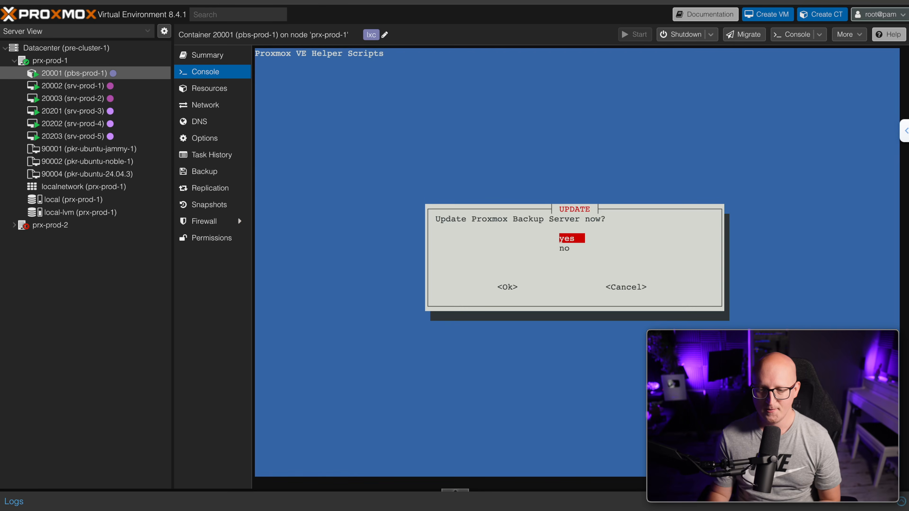
key(Return)
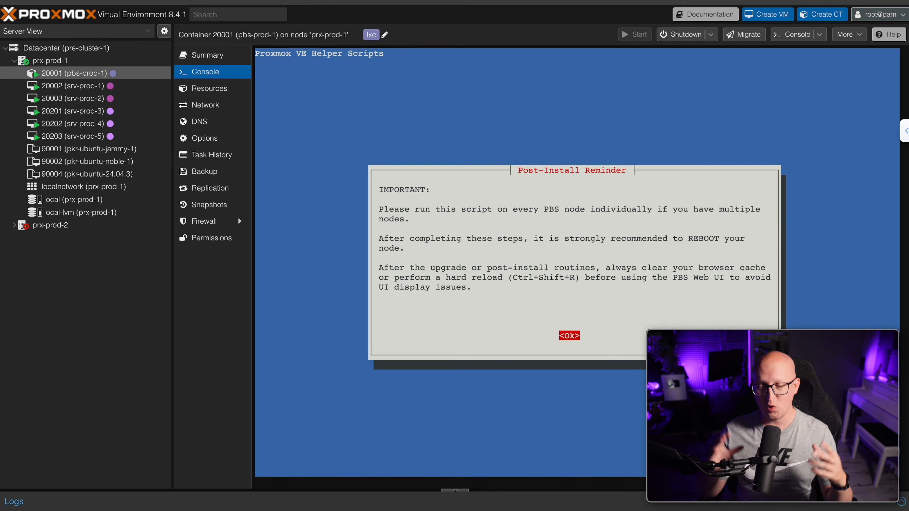
key(Return)
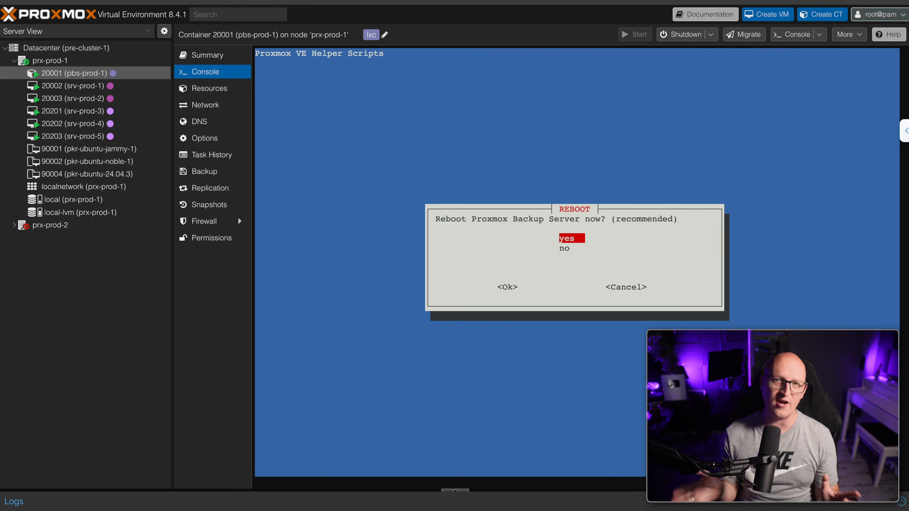
key(Return)
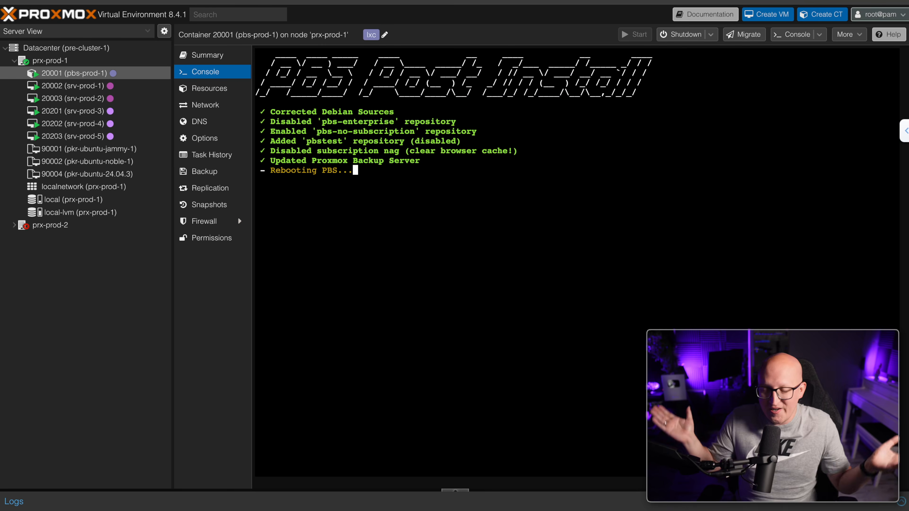
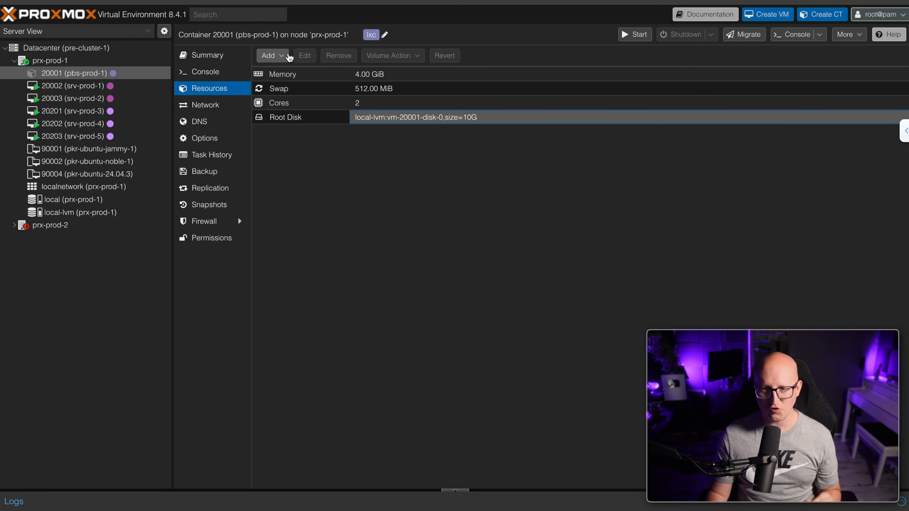
Add a 200 GiB mount point at /mnt/backup-local on local-lvm to pbs-prod-1
click(268, 56)
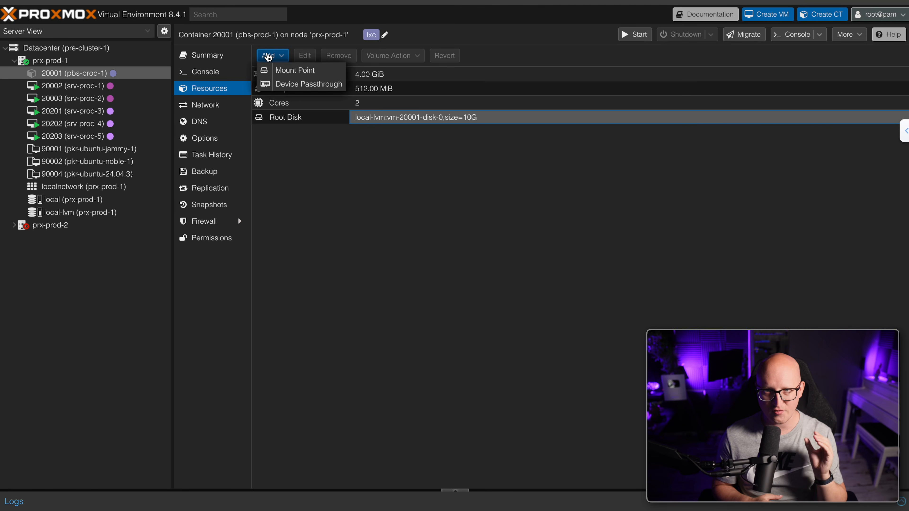
click(279, 73)
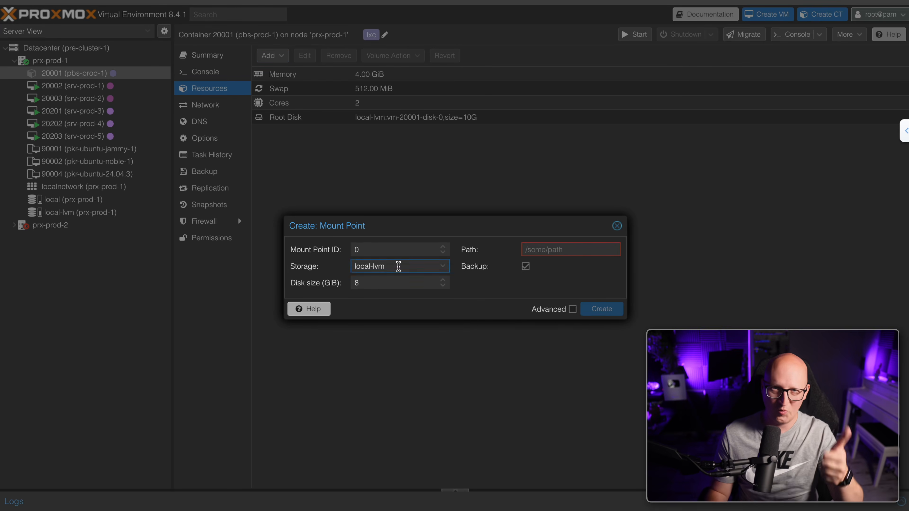
click(399, 266)
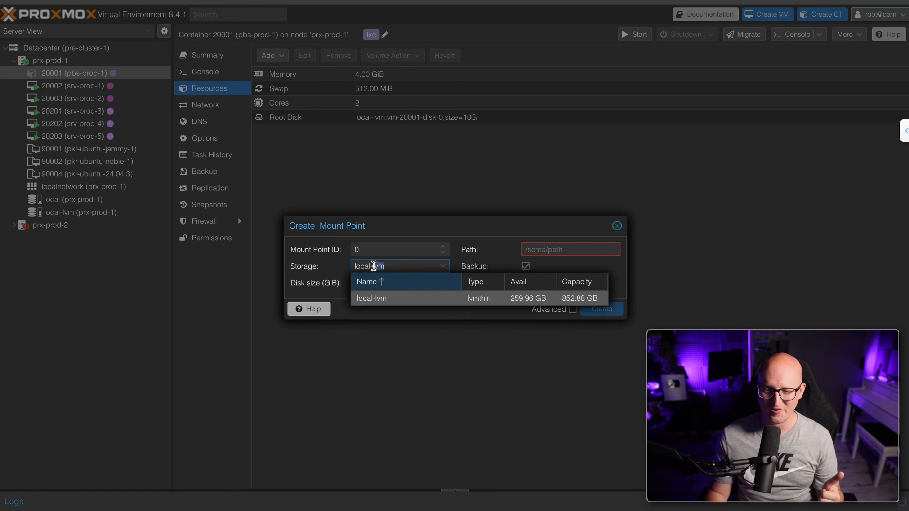
click(384, 295)
key(Tab)
text(200)
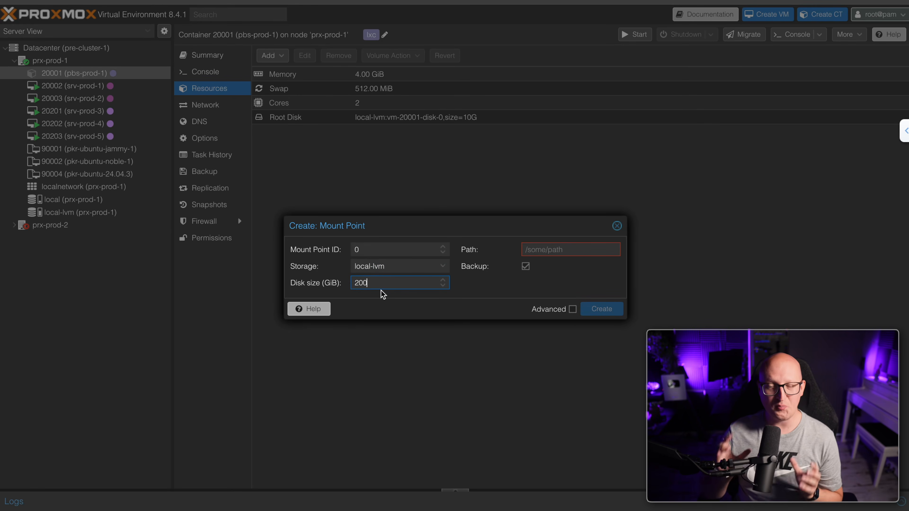
click(481, 284)
click(553, 248)
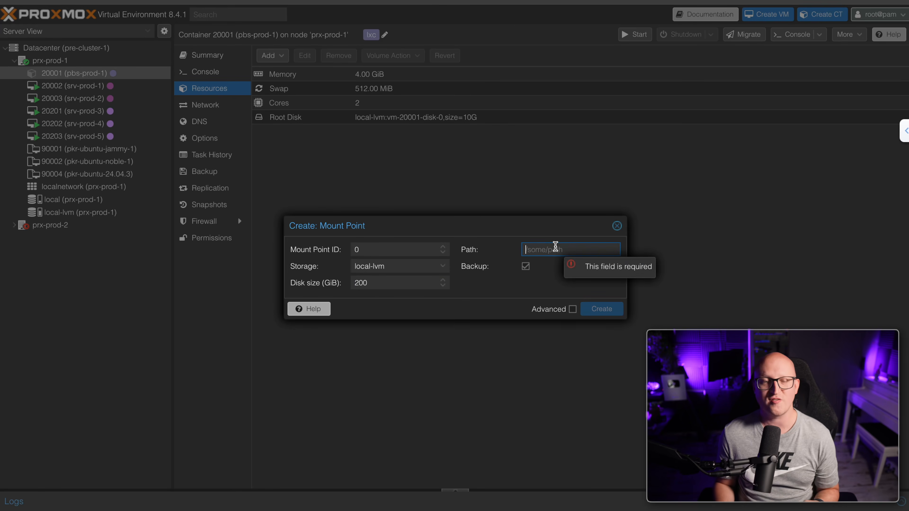
text(/mnt/)
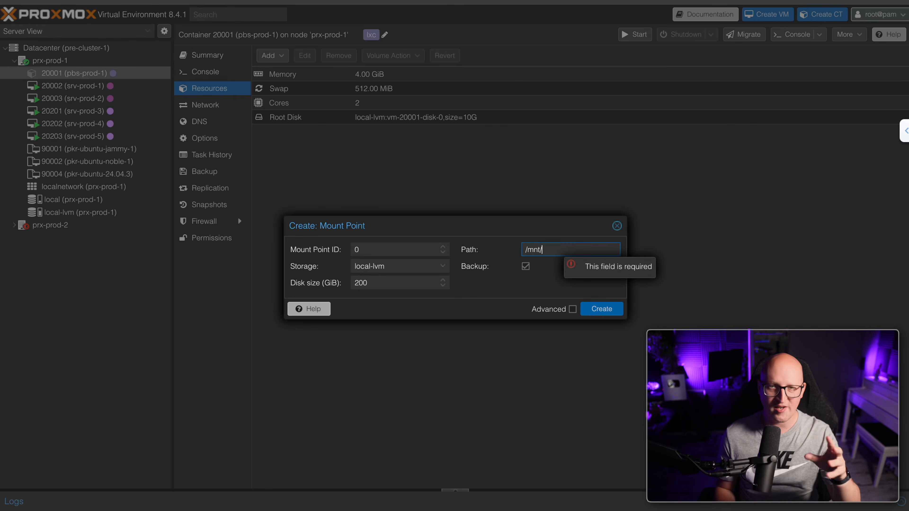
text(backup-local)
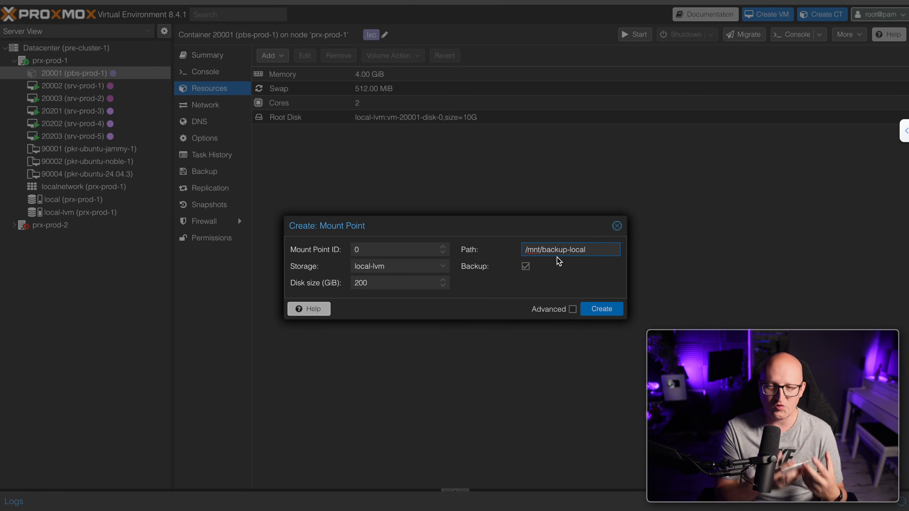
click(469, 285)
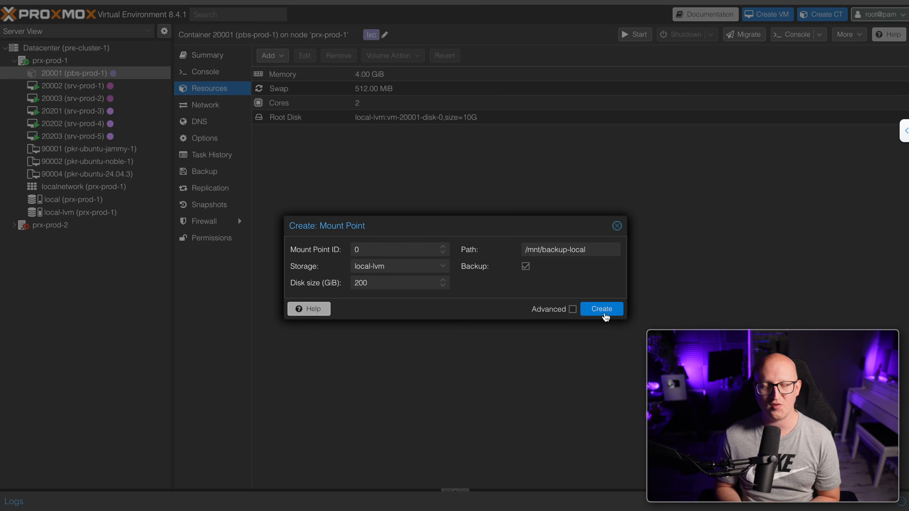
click(604, 309)
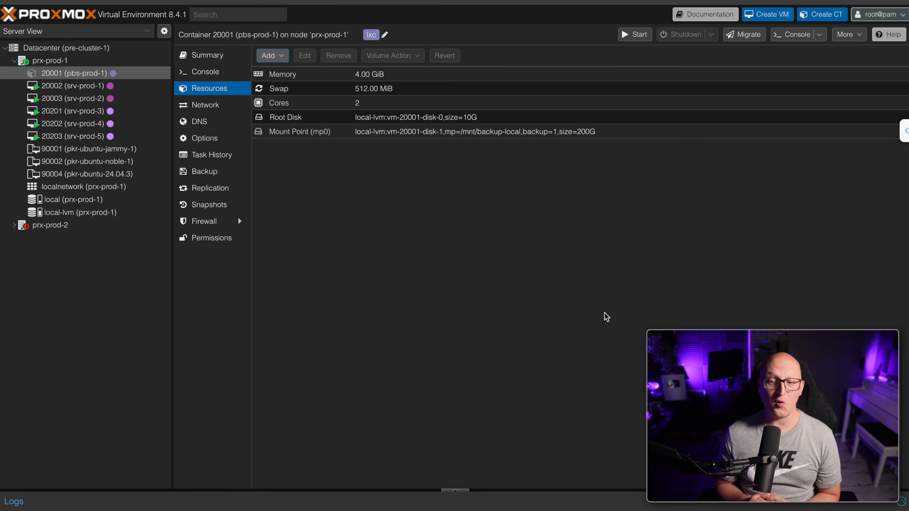
Start the container and check the new vm-20001-disk-1 volume in local-lvm CT Volumes
click(632, 35)
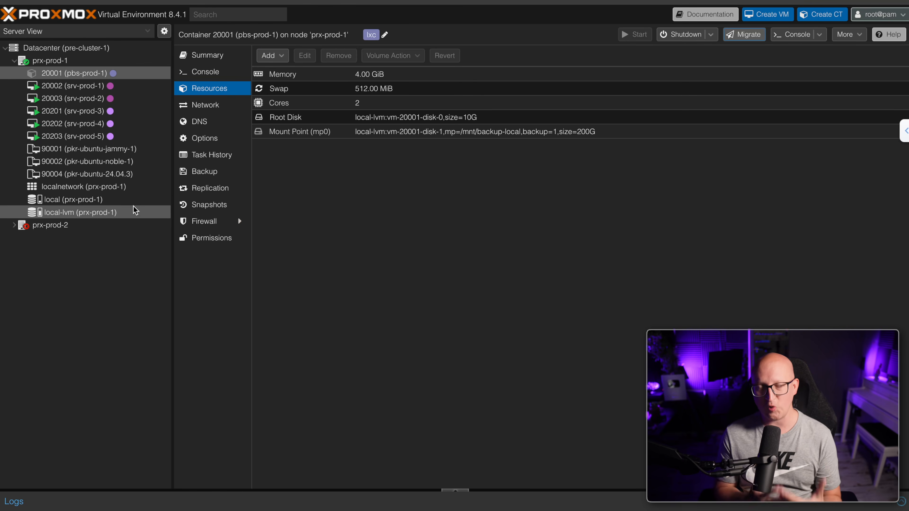
click(133, 210)
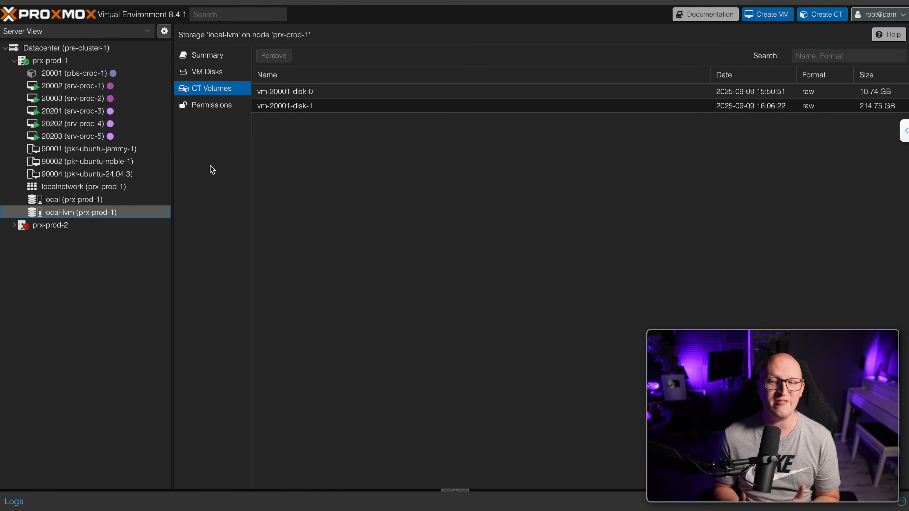
click(846, 109)
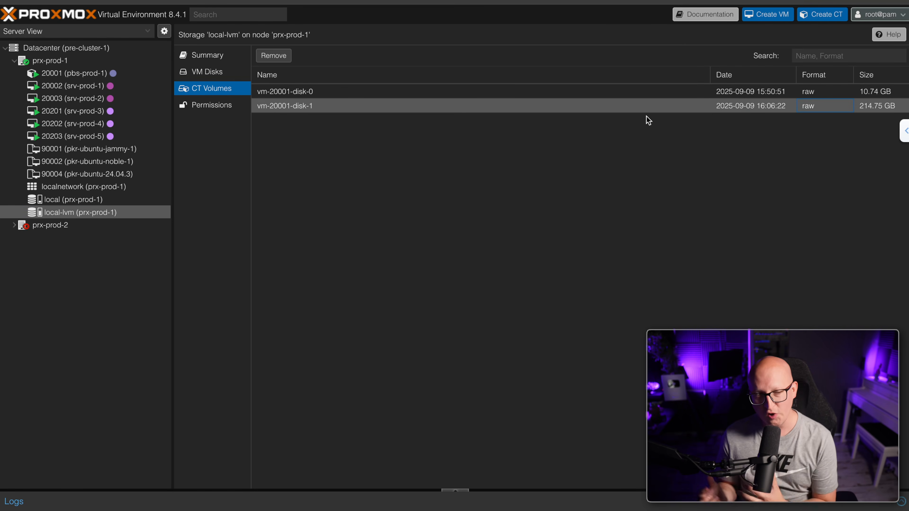
click(113, 74)
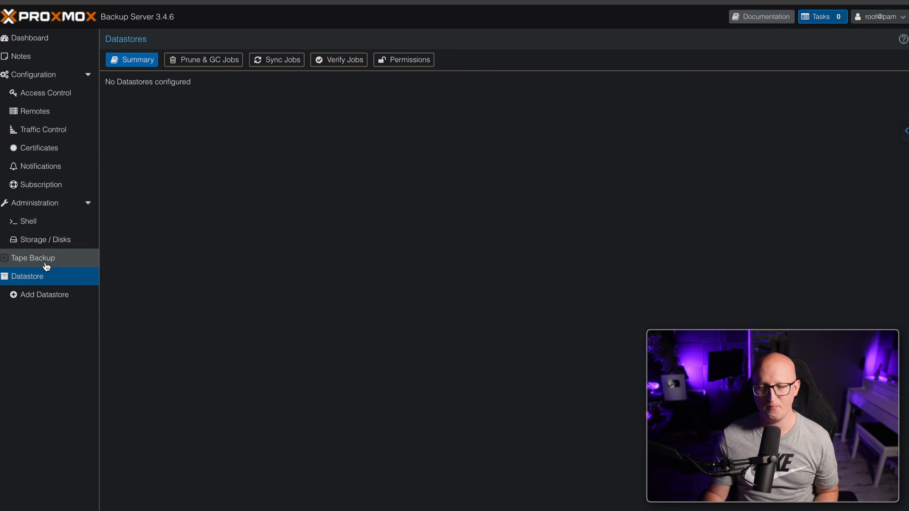
Start a datastore named backup-local at /mnt/backup-local, keeping the daily GC schedule
click(45, 261)
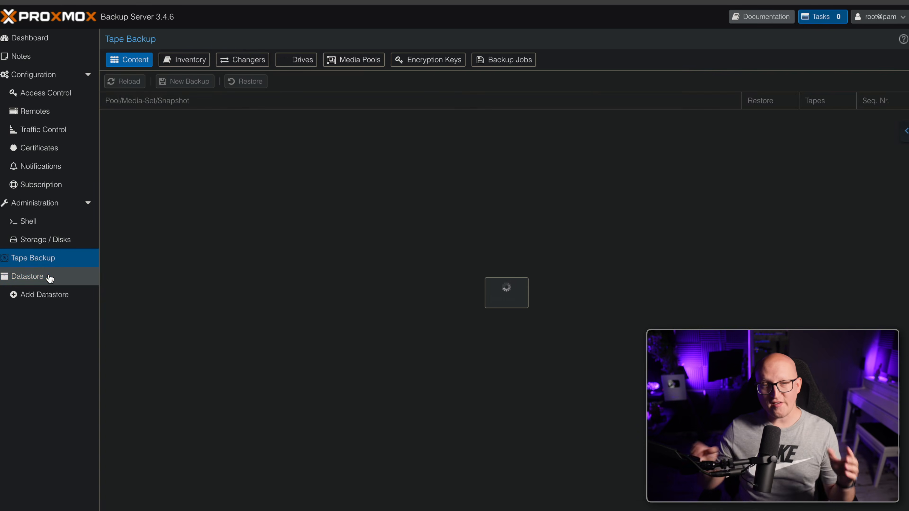
click(50, 279)
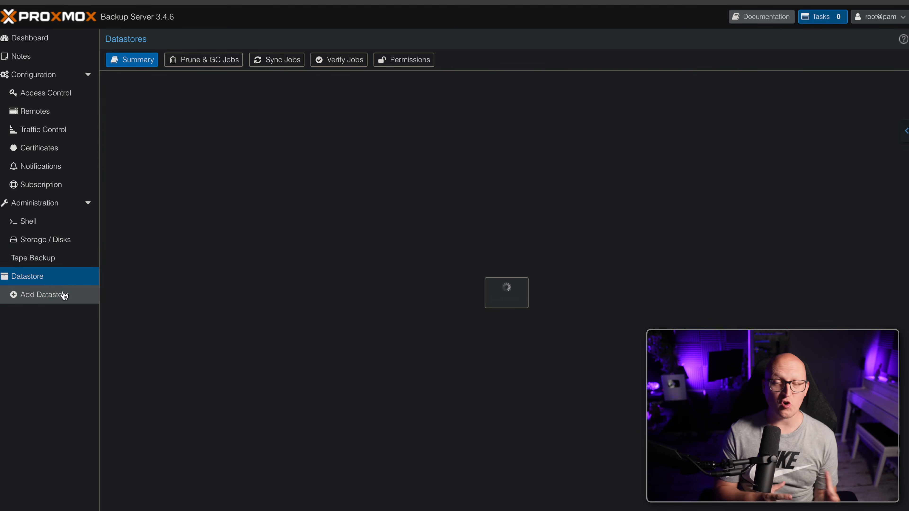
click(65, 296)
text(backup-local)
key(Tab)
text(/mnt/backup-local)
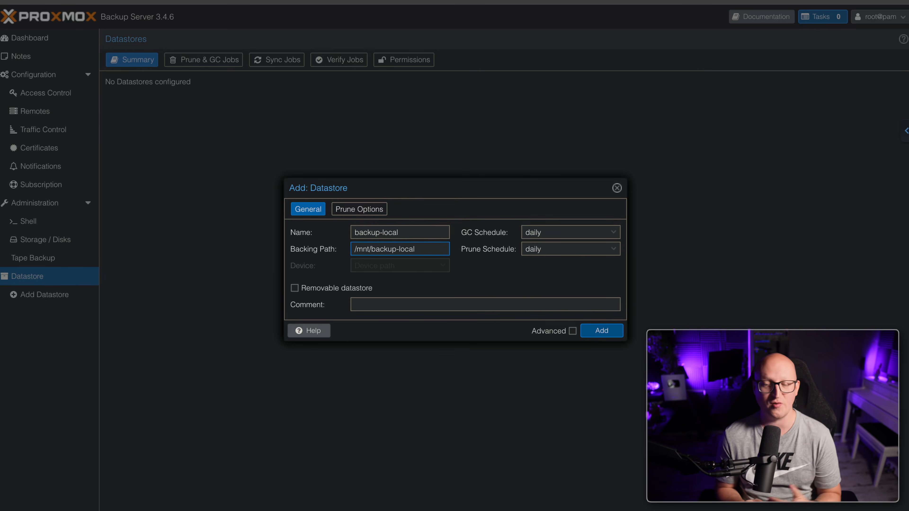
click(413, 264)
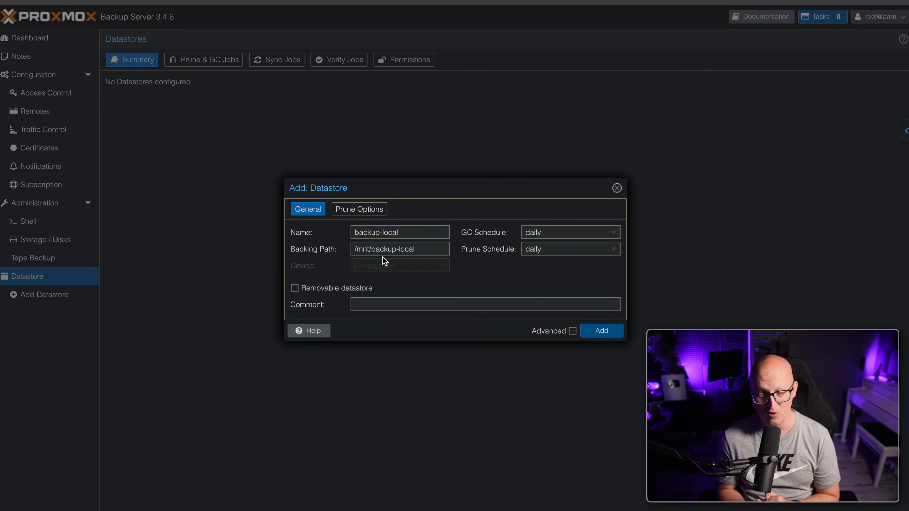
click(553, 236)
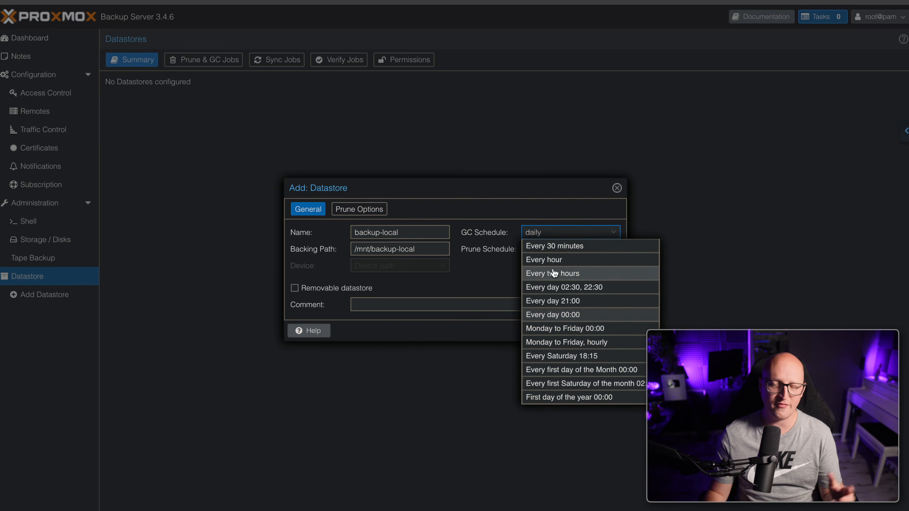
click(480, 285)
click(363, 211)
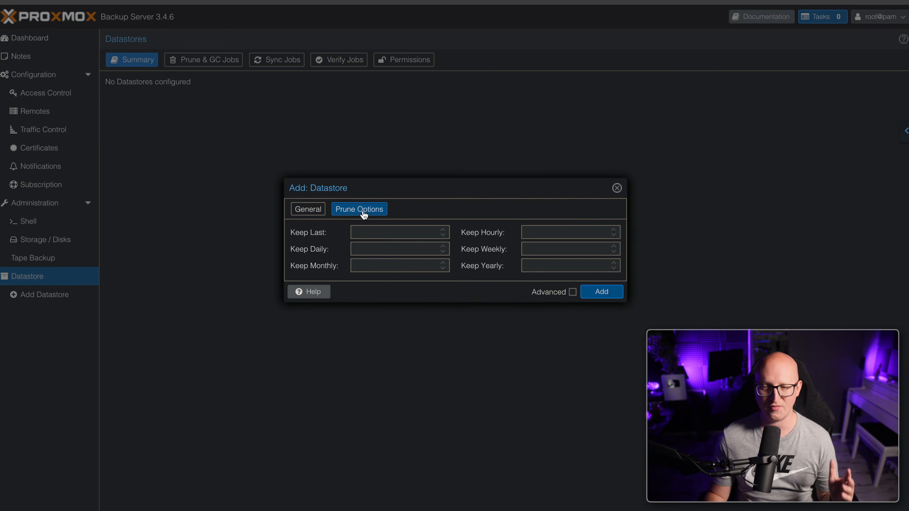
Set Keep Daily, Weekly and Monthly to 1 each and add the backup-local datastore
click(443, 246)
click(613, 246)
click(443, 263)
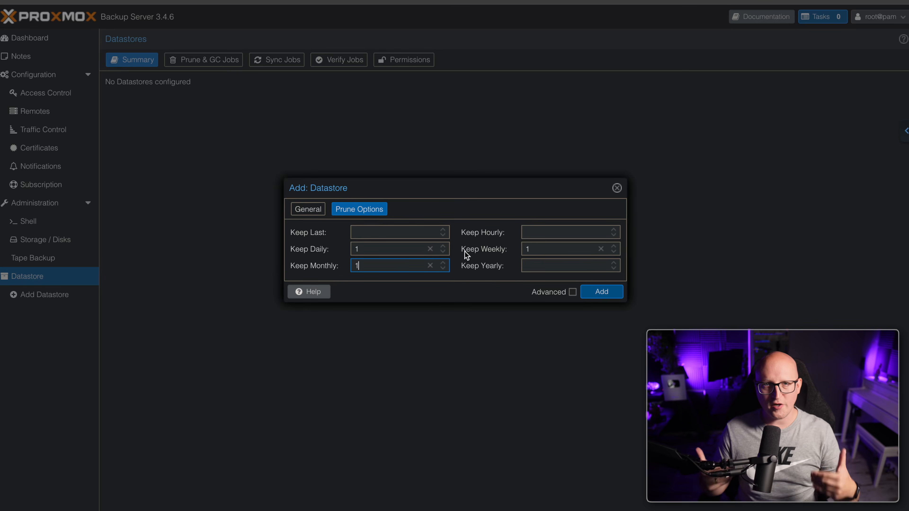
click(594, 291)
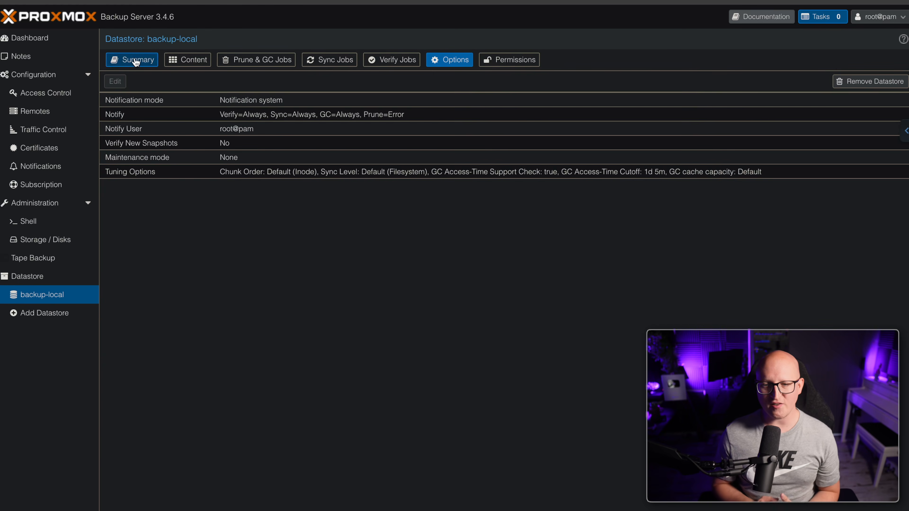
Review the backup-local datastore's summary and its empty Content list
click(135, 60)
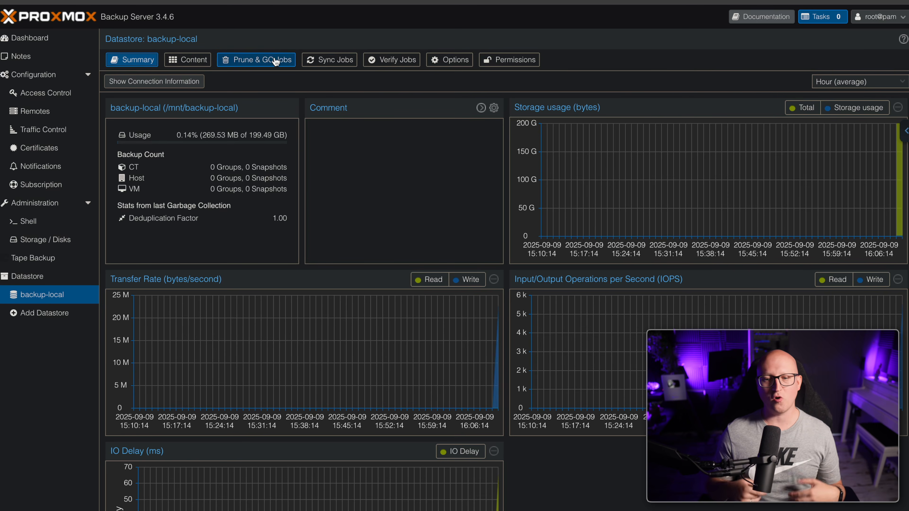
click(203, 62)
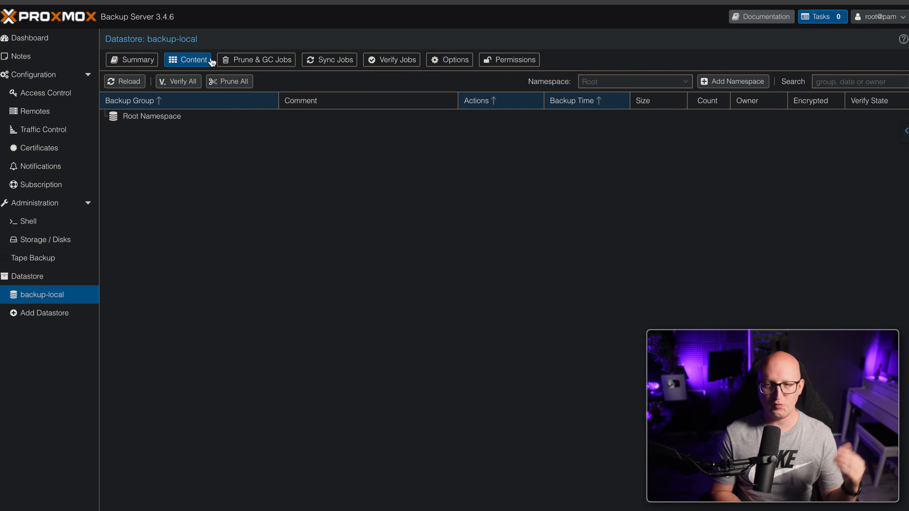
Check backup-local's Prune & GC, Sync and Verify jobs, then view its Options
click(259, 61)
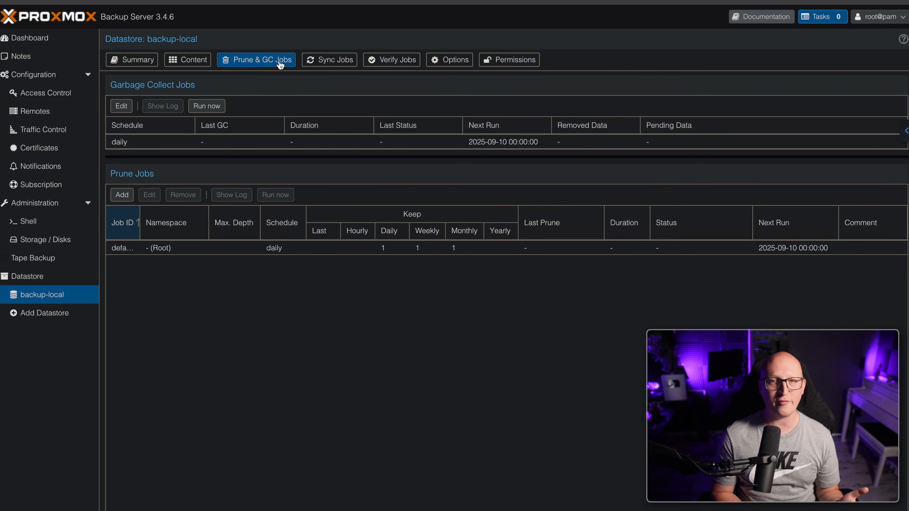
click(321, 63)
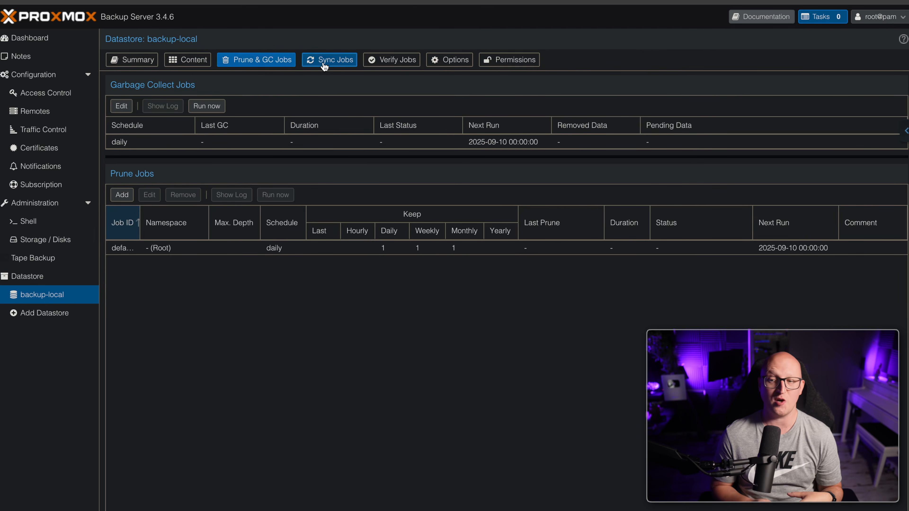
click(377, 64)
click(441, 63)
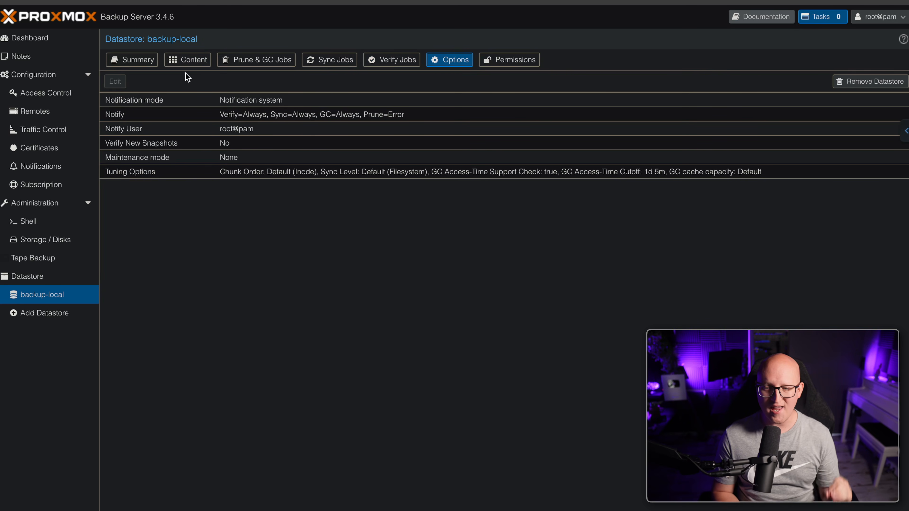
Enable Verify New Snapshots on backup-local, then go to Access Control
click(155, 141)
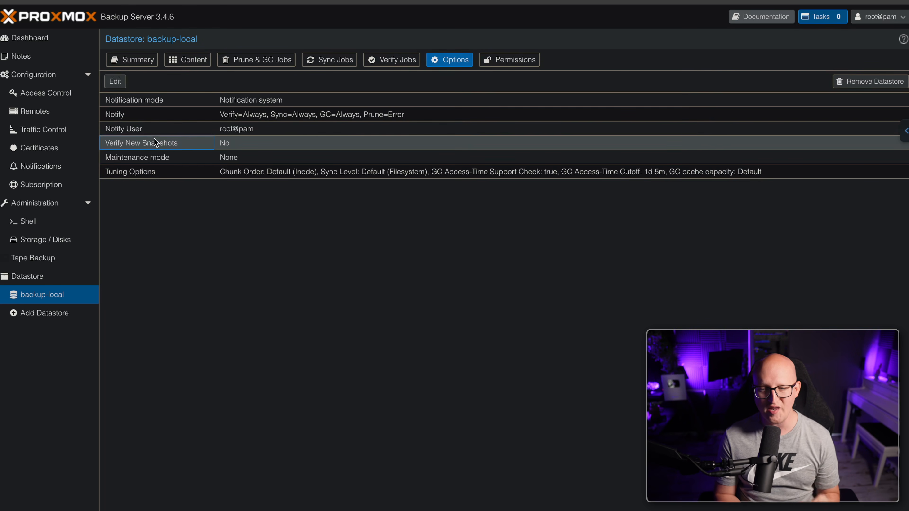
double_click(155, 142)
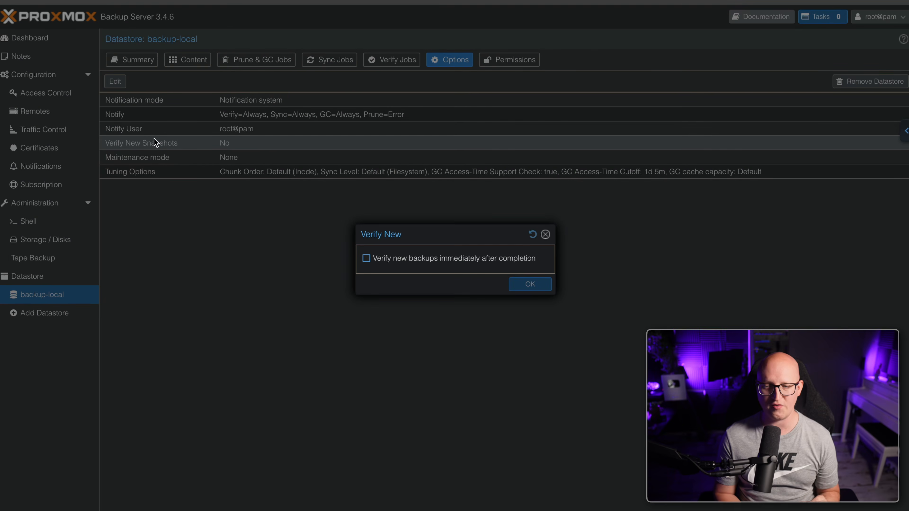
click(385, 260)
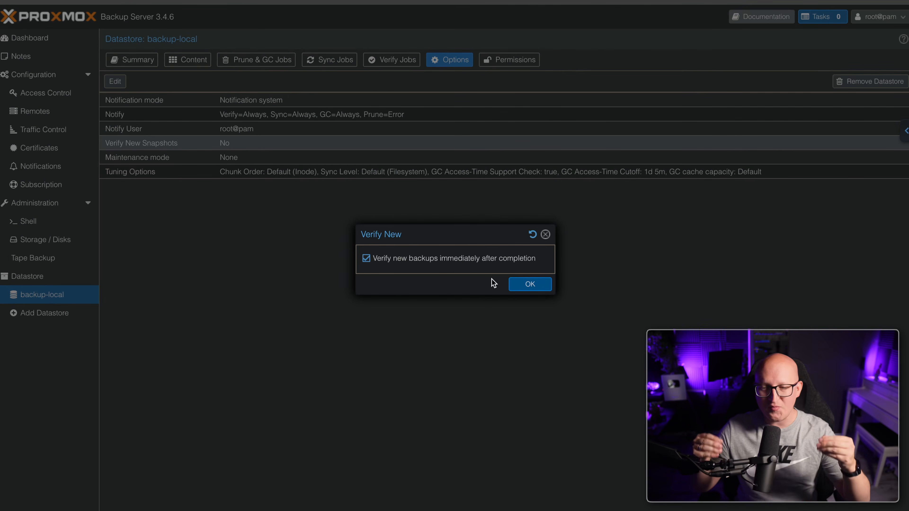
click(542, 285)
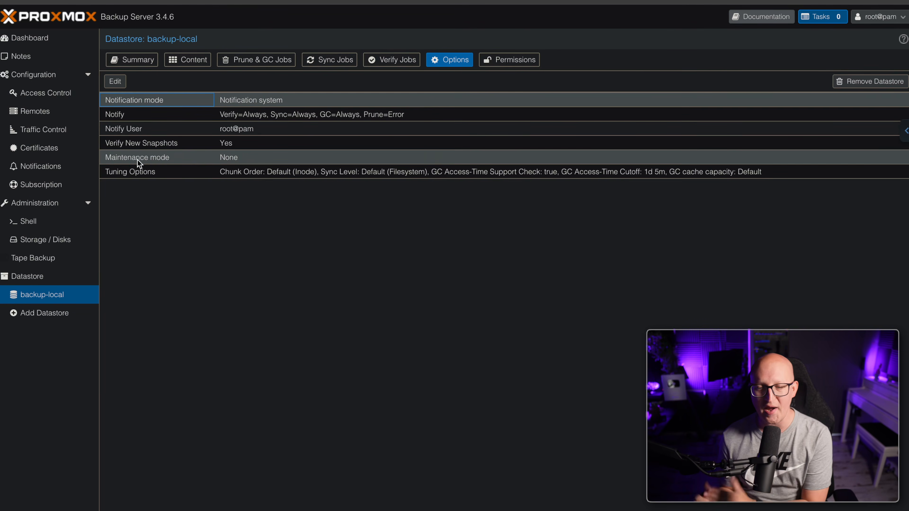
click(50, 94)
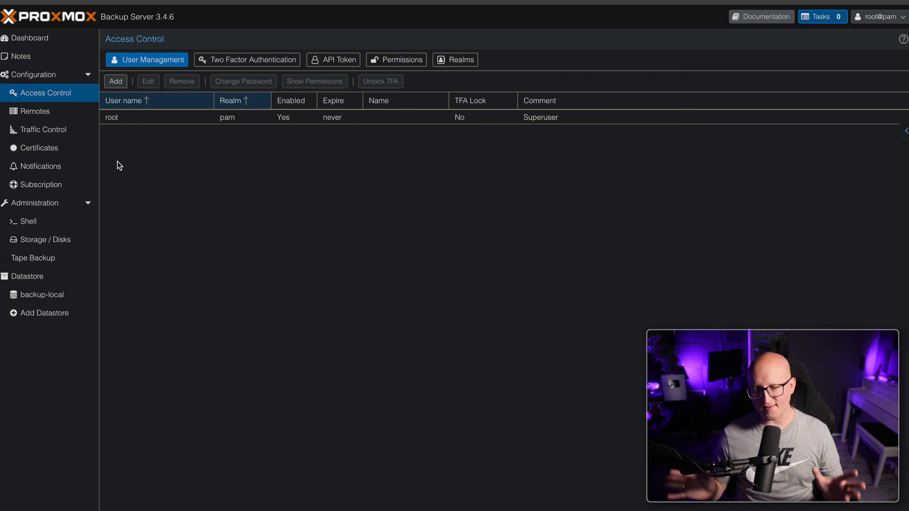
Create a user named proxmox in the pbs realm with a password
click(141, 185)
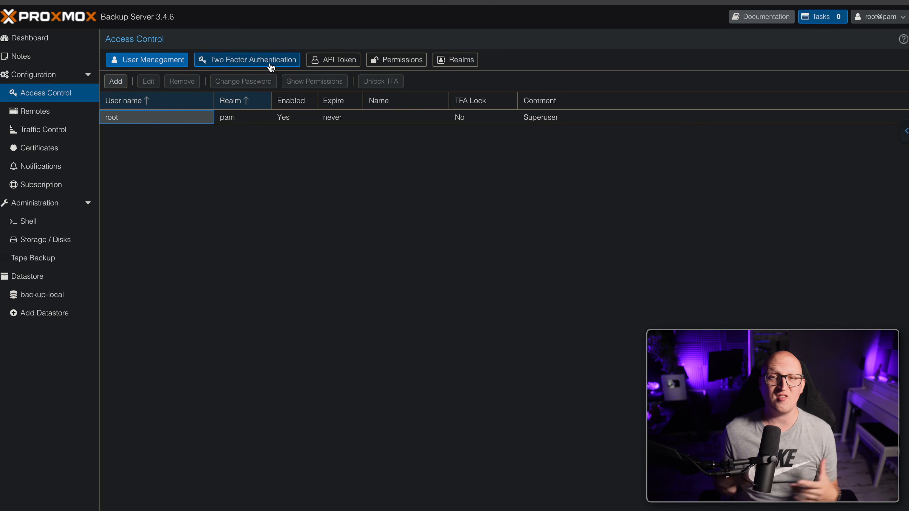
click(114, 83)
text(proxmox)
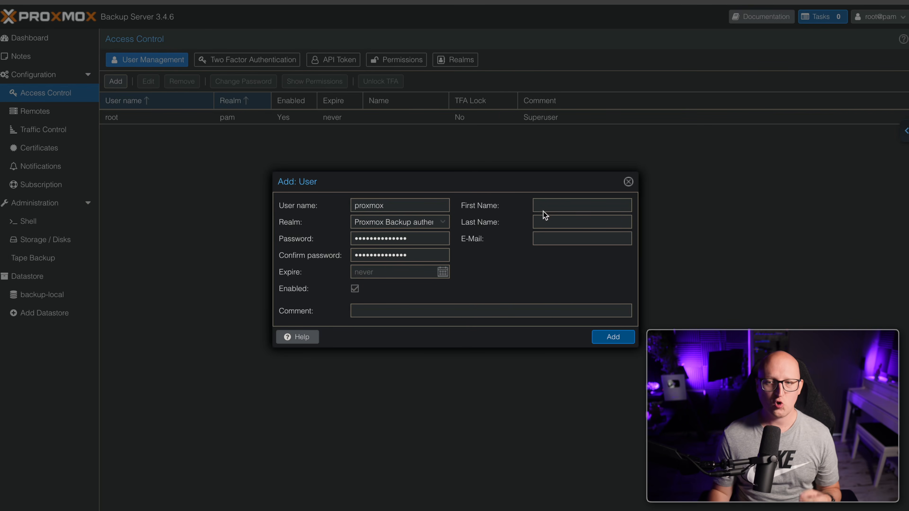
click(550, 204)
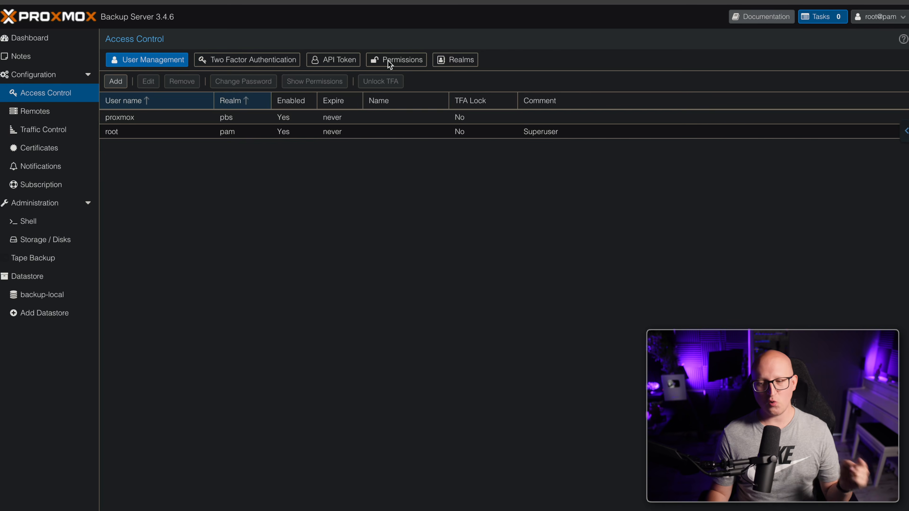
Grant proxmox@pbs the DatastoreAdmin role on path /datastore
click(398, 60)
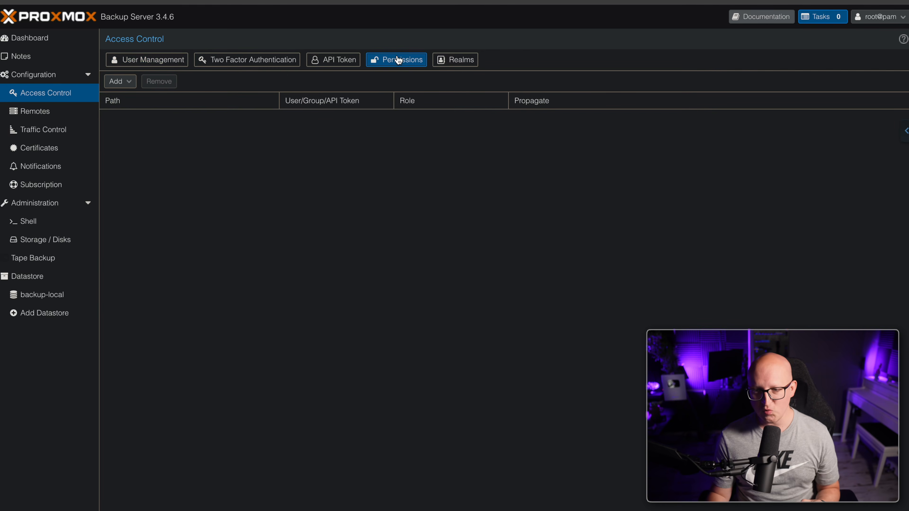
click(119, 83)
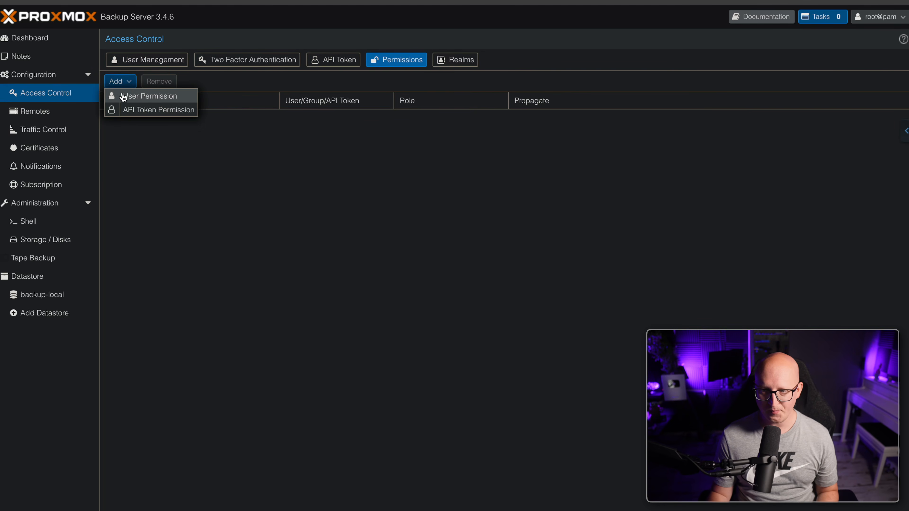
click(172, 97)
click(435, 233)
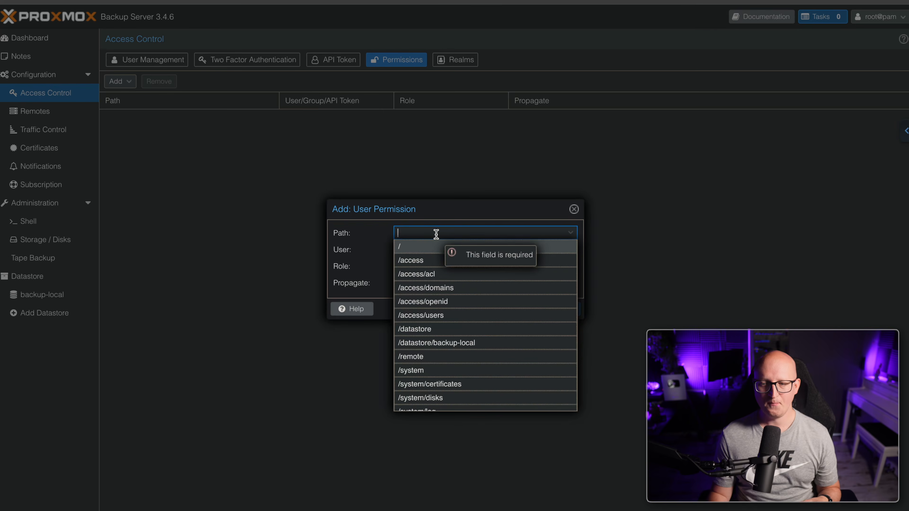
click(417, 330)
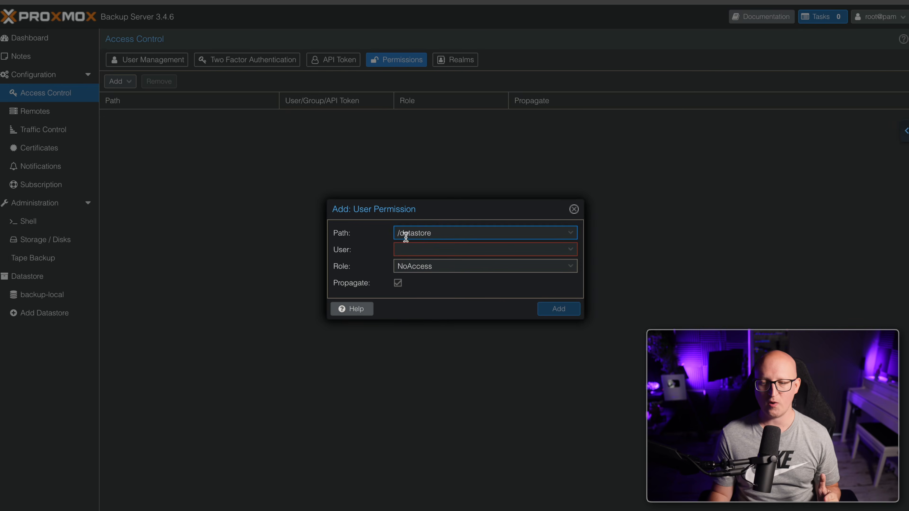
click(425, 250)
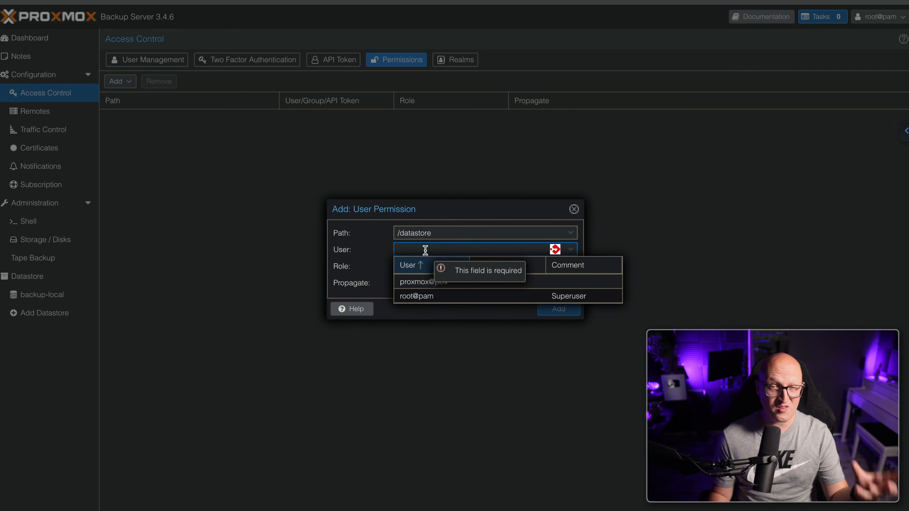
click(415, 283)
click(430, 266)
click(454, 388)
click(446, 266)
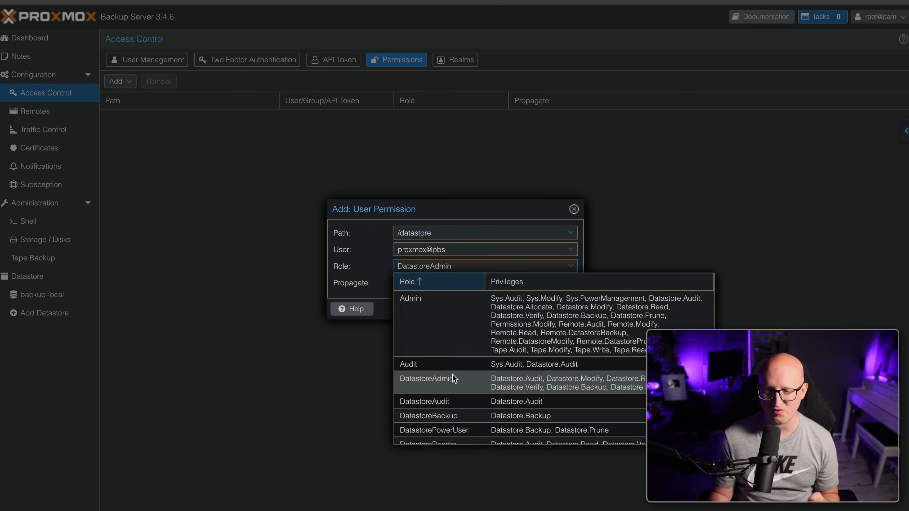
click(455, 385)
click(558, 309)
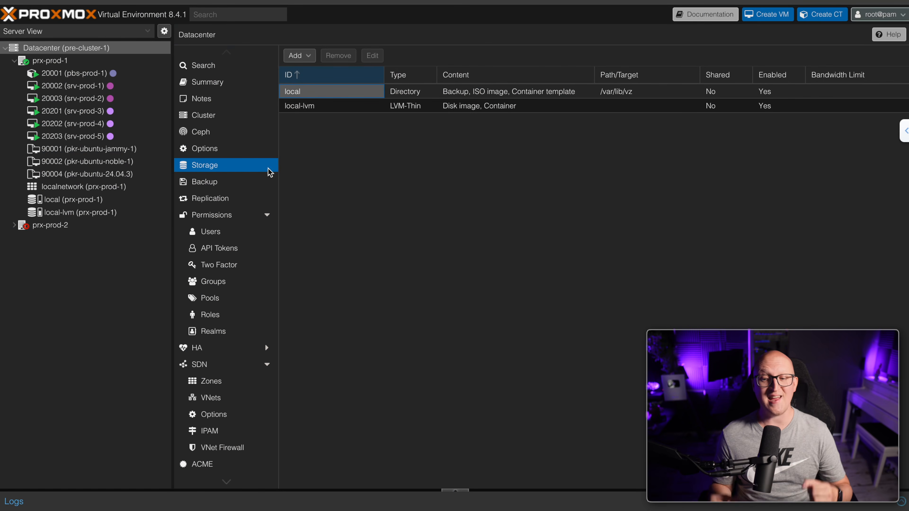
Begin a Proxmox Backup Server storage pbs-backup-local on 10.20.0.9 with datastore backup-local
click(299, 57)
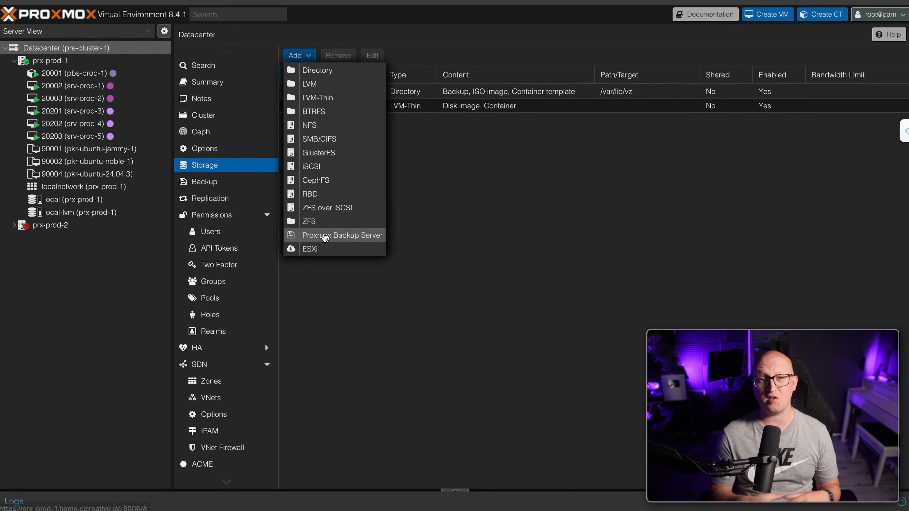
click(319, 235)
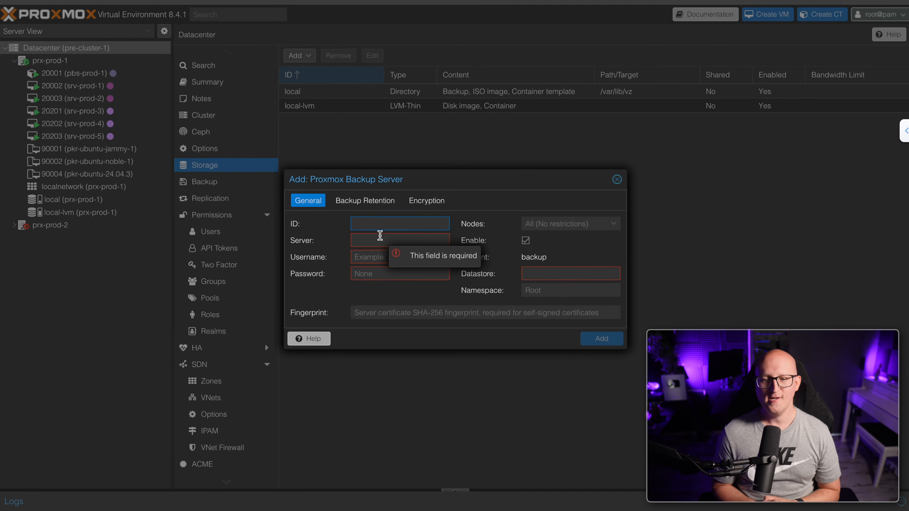
text(pbs-backup-local)
key(Tab)
text(10.20.0.9)
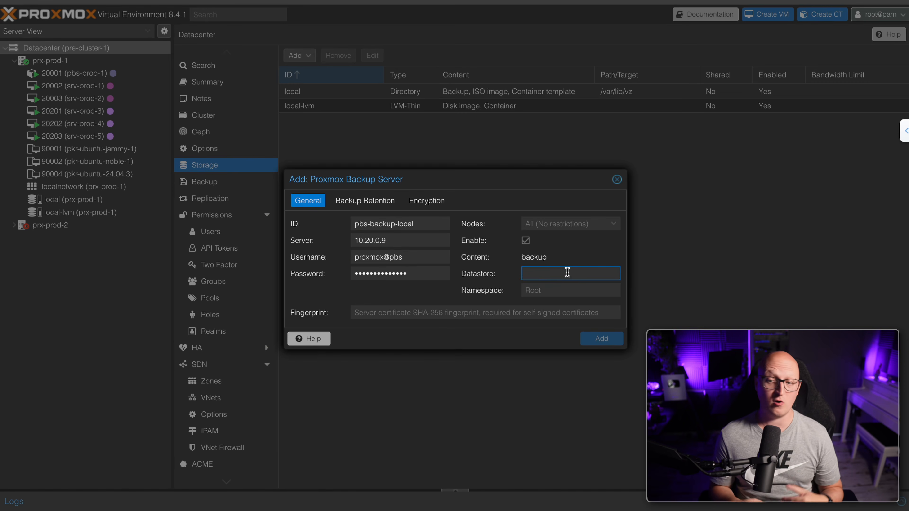
text(ba)
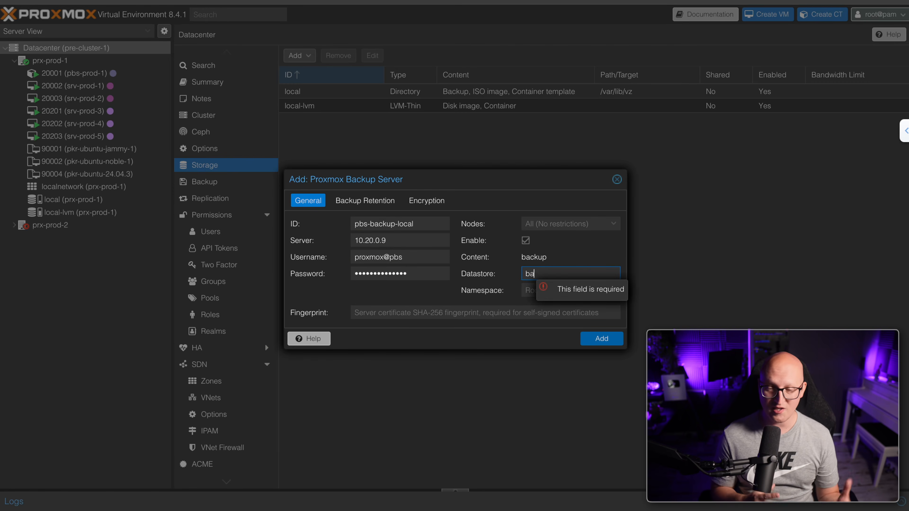
text(ckup-local)
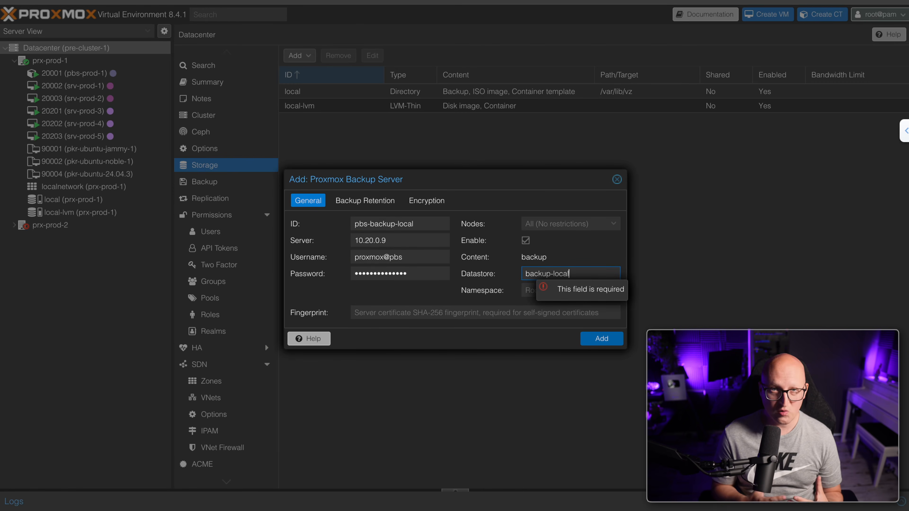
key(Tab)
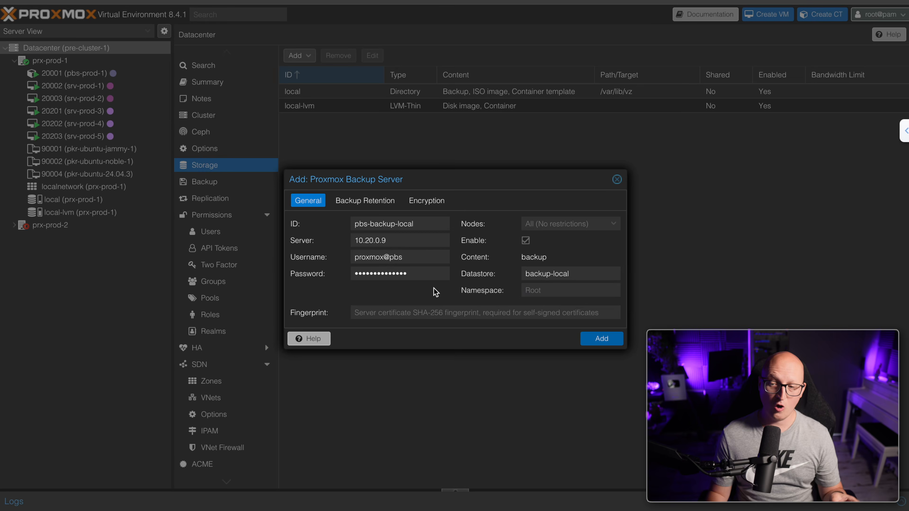
click(376, 314)
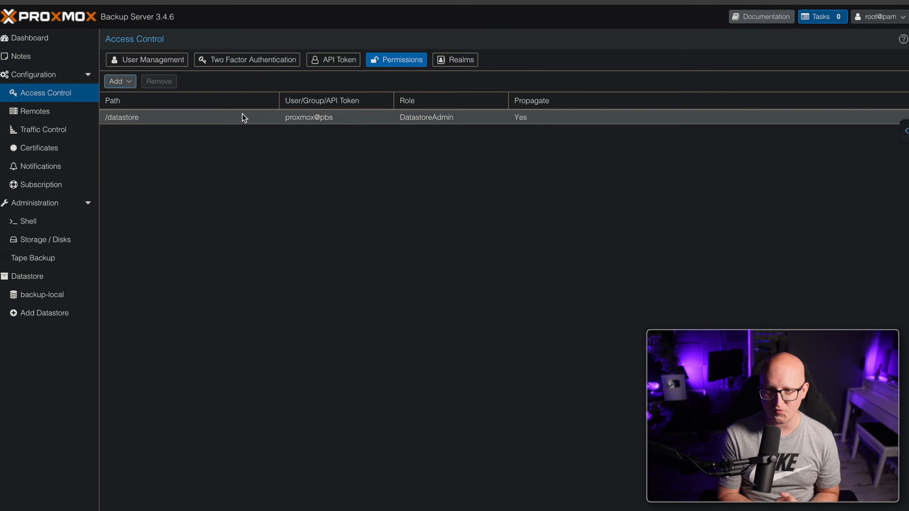
Copy the proxy.pem certificate fingerprint and paste it into the storage's Fingerprint field
click(62, 147)
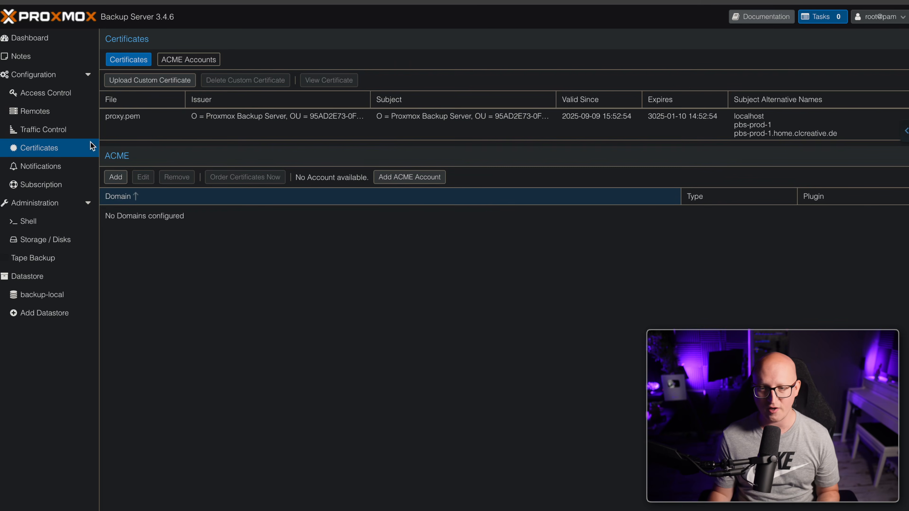
click(250, 122)
double_click(250, 121)
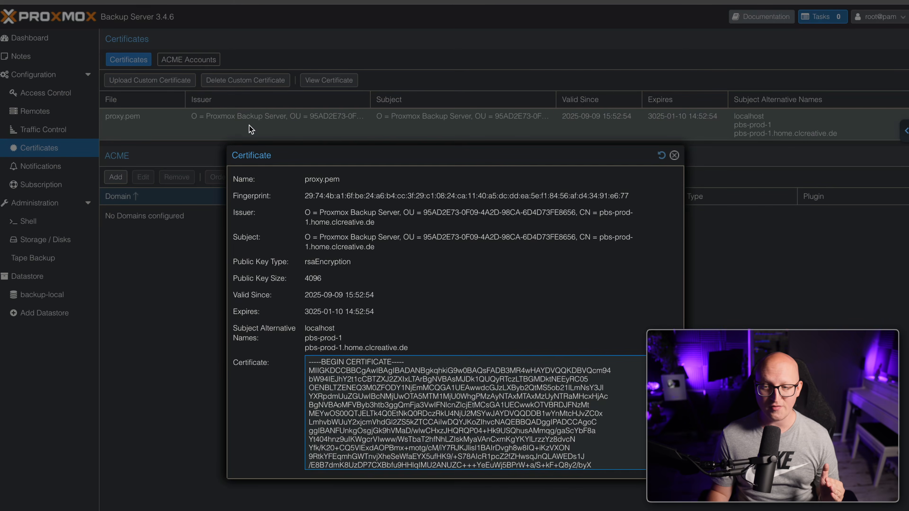
triple_click(318, 196)
key(ctrl+c)
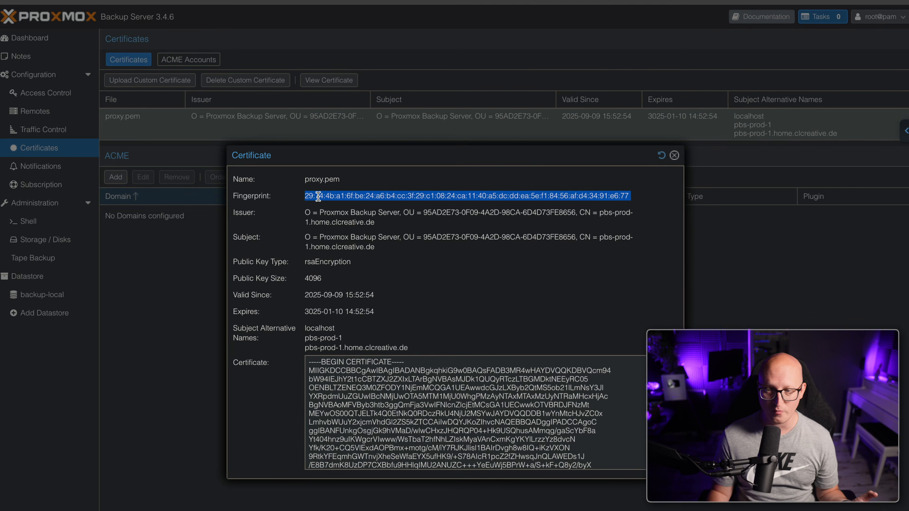
click(674, 155)
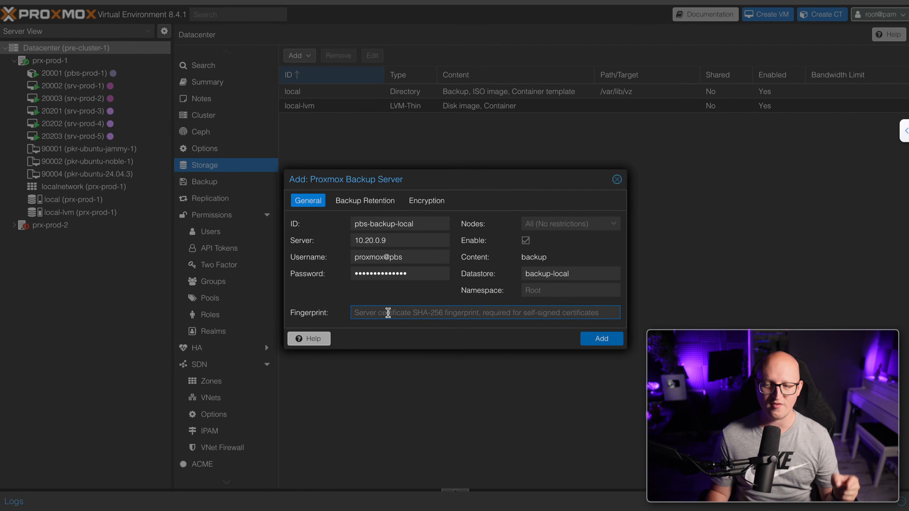
click(385, 312)
key(ctrl+v)
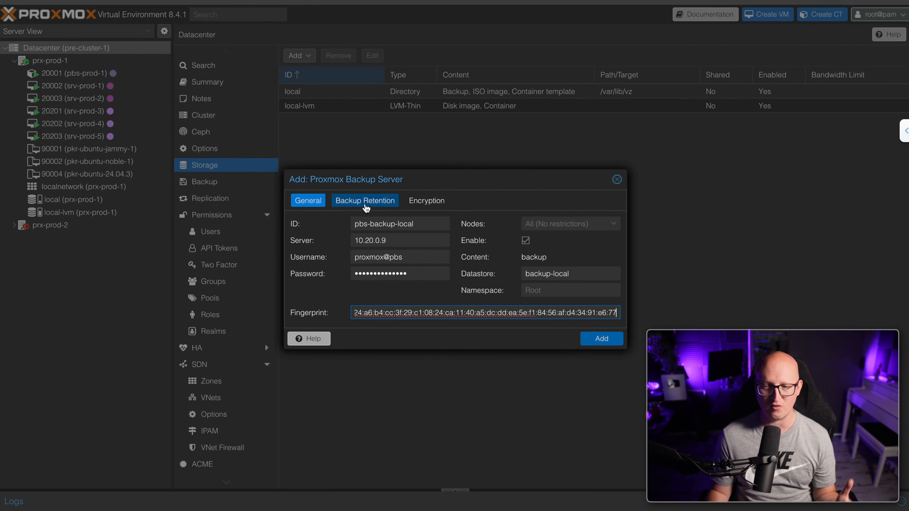
Keep 'Do not encrypt backups' after reviewing retention and encryption, and add pbs-backup-local
click(365, 202)
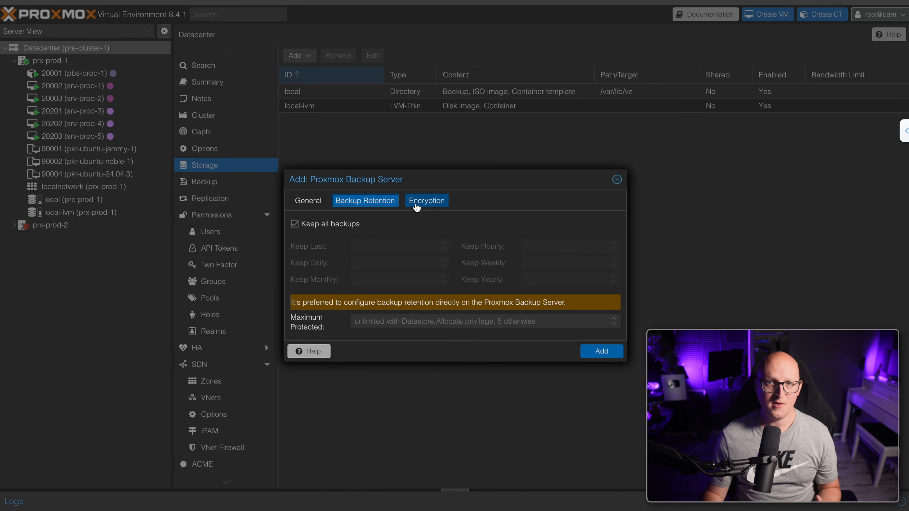
click(416, 206)
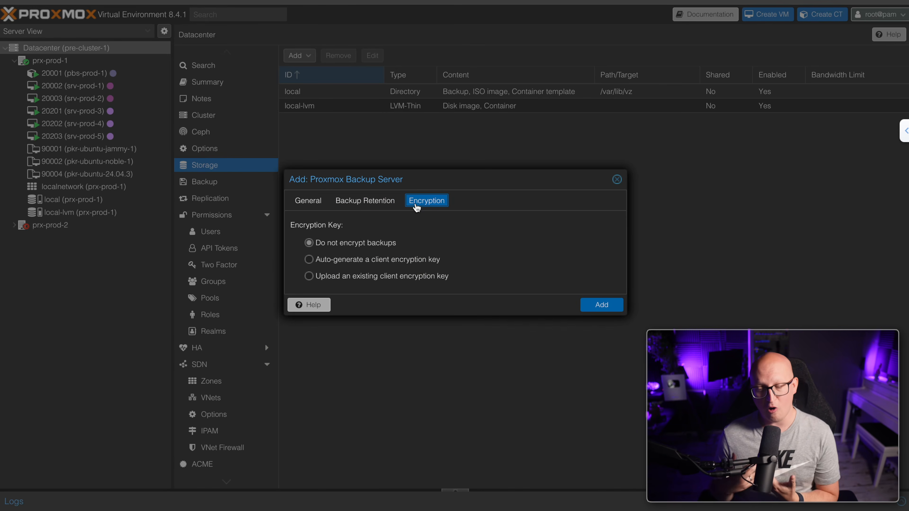
click(349, 262)
click(346, 277)
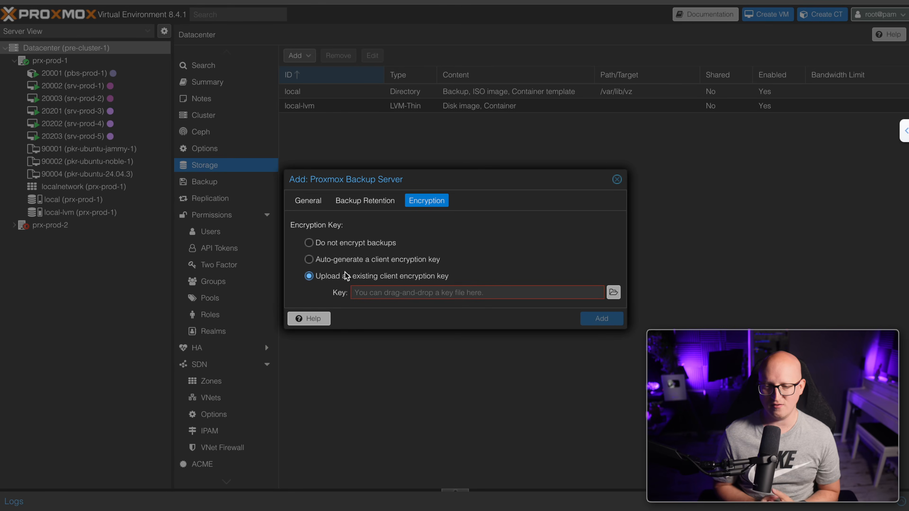
click(347, 244)
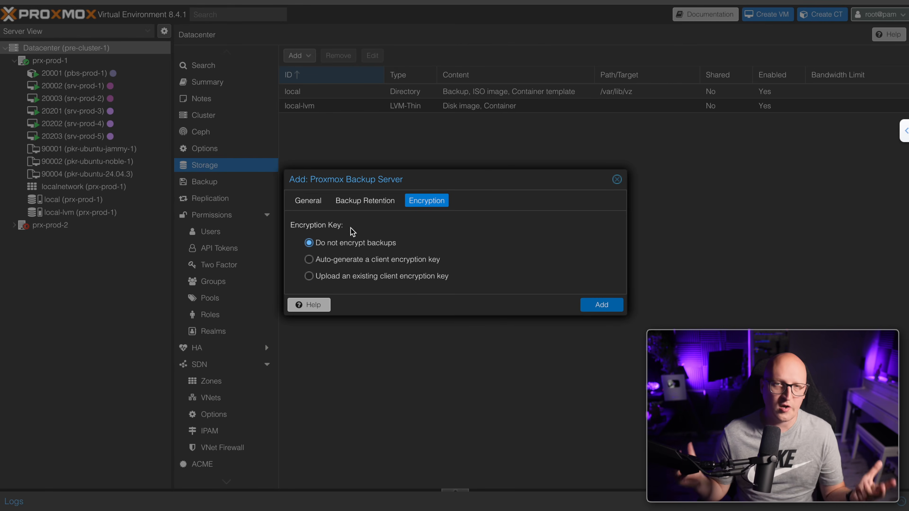
click(357, 208)
click(315, 204)
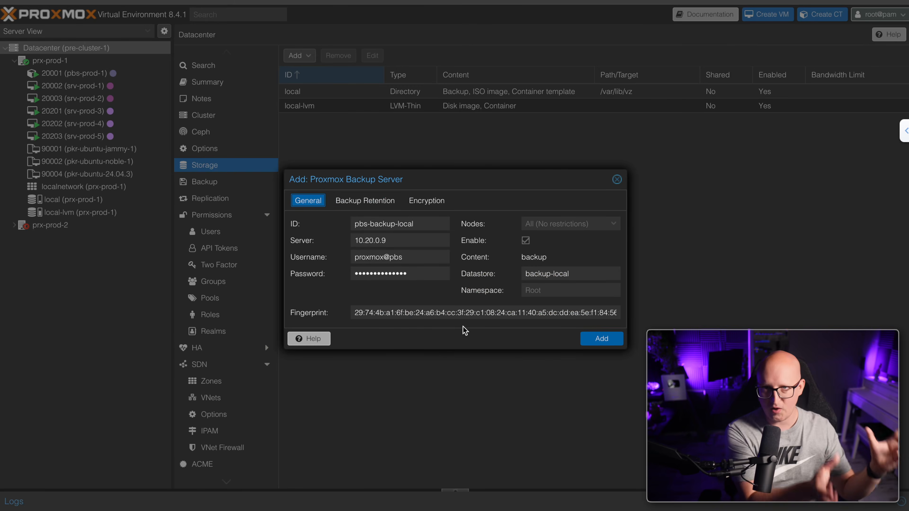
click(600, 339)
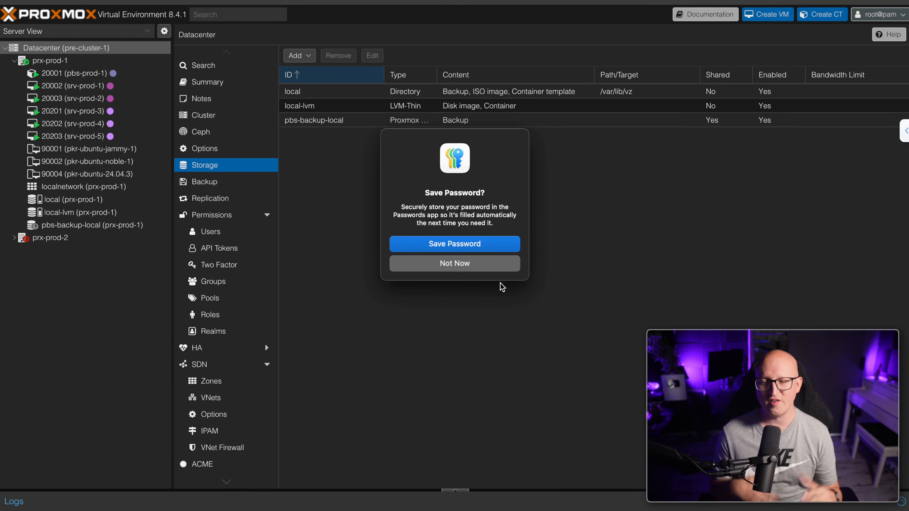
Decline saving the password and check that pbs-backup-local's backup list is still empty
click(493, 265)
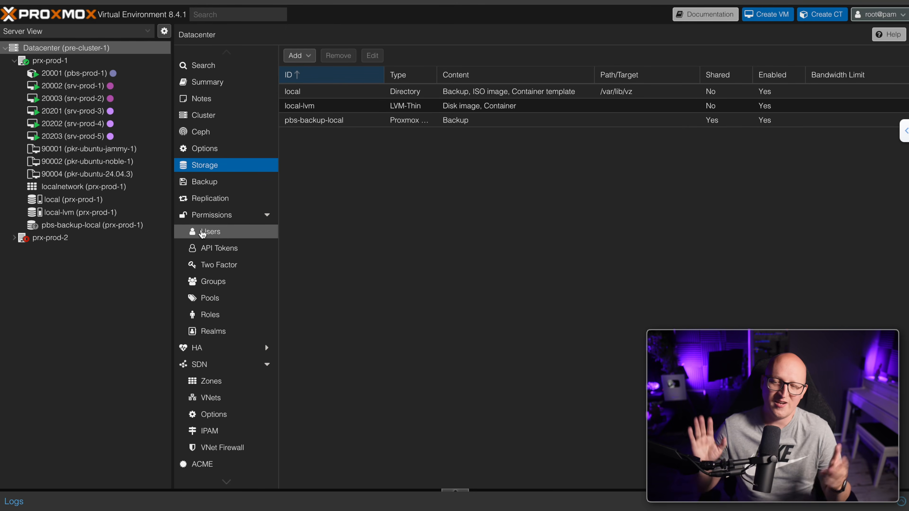
click(143, 224)
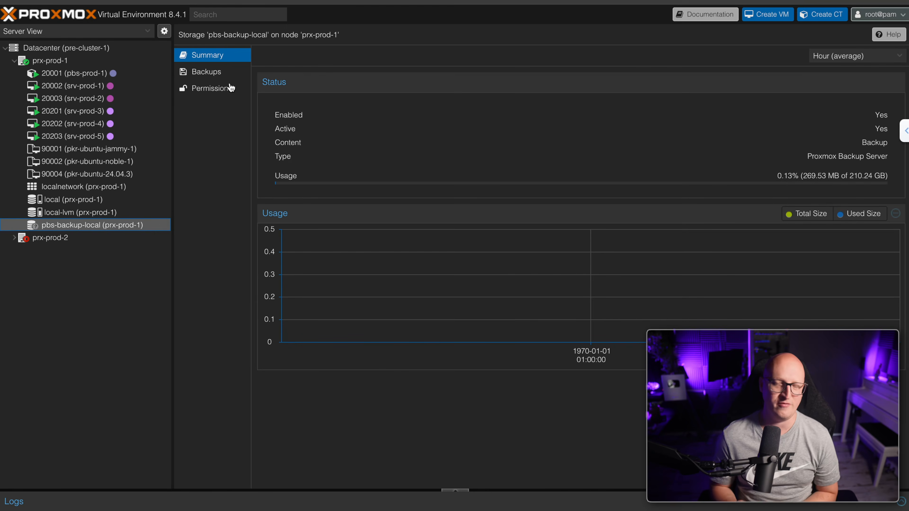
click(226, 74)
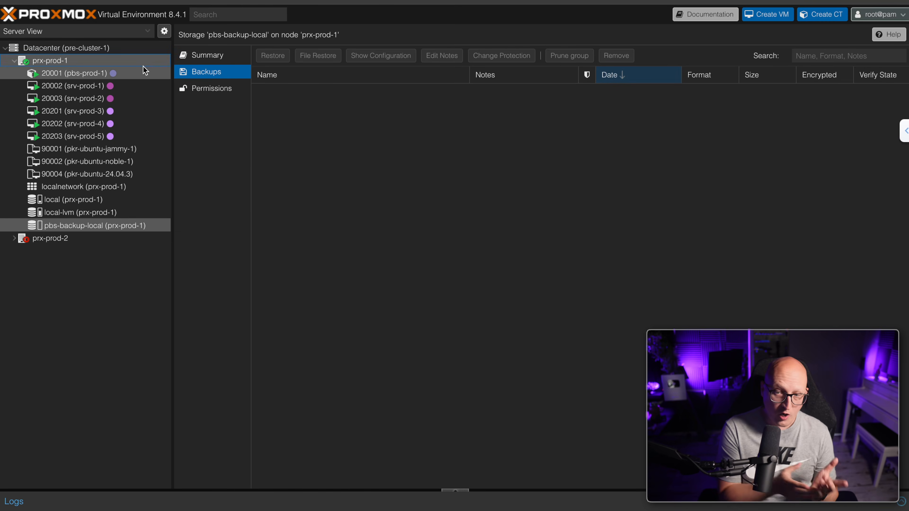
click(137, 49)
Change the existing Datacenter backup job's storage to pbs-backup-local
click(205, 182)
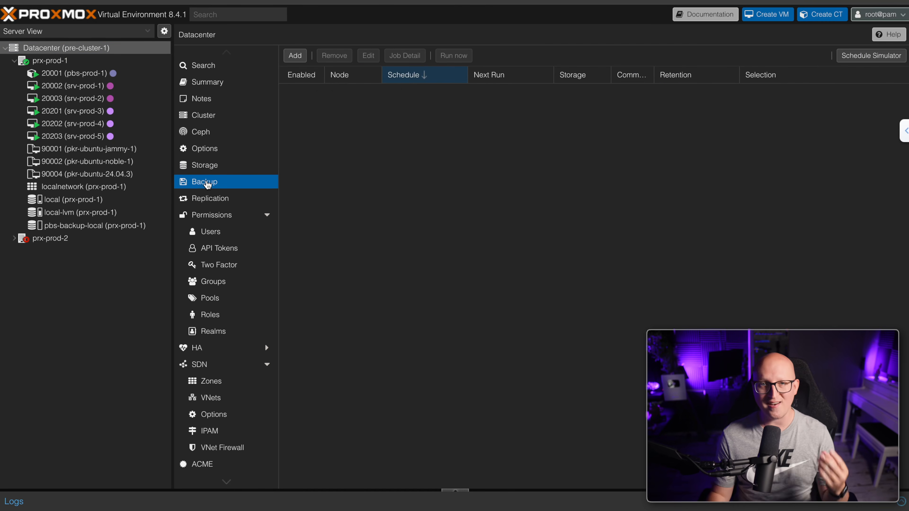
double_click(362, 91)
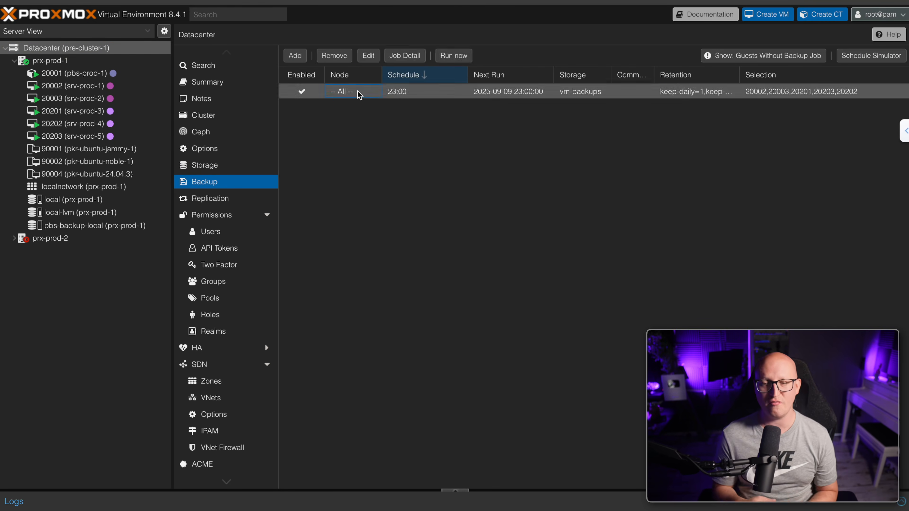
click(374, 143)
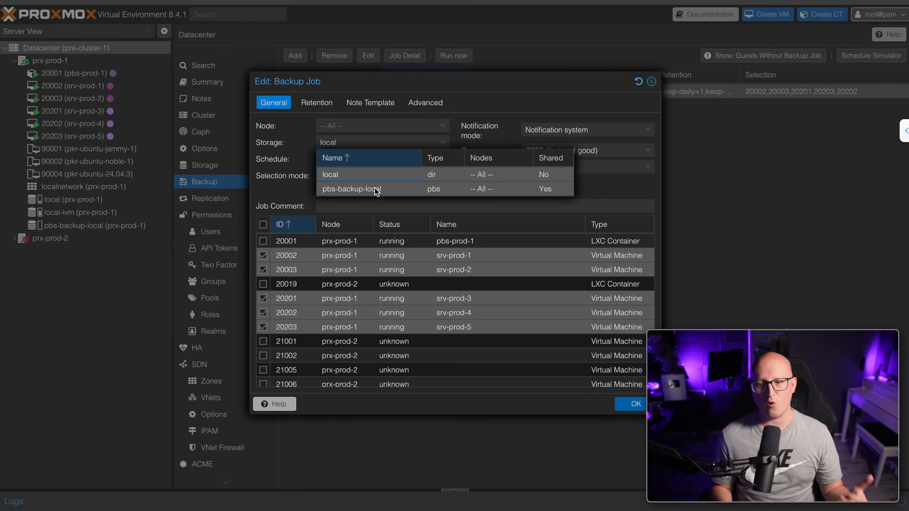
click(382, 188)
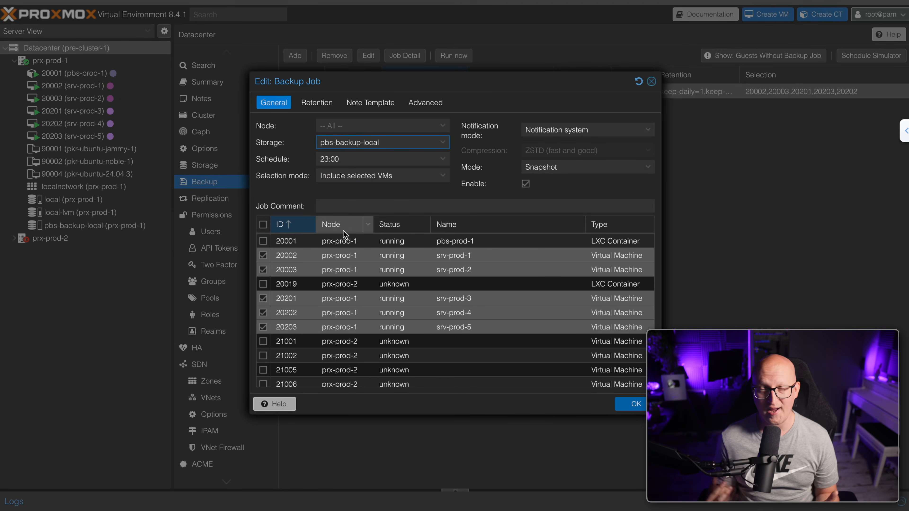
Keep Snapshot backup mode, review the advanced options, save the job and choose Run now
click(570, 169)
click(571, 170)
click(570, 170)
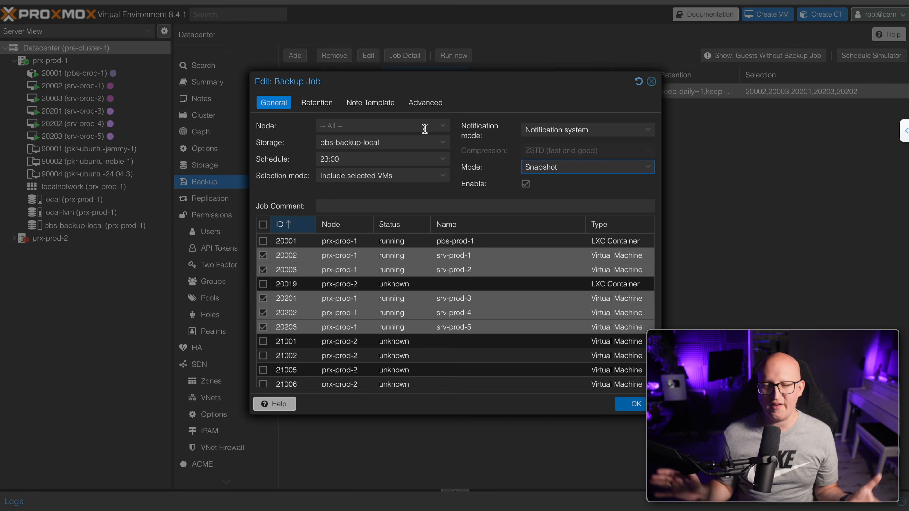
click(425, 103)
click(273, 102)
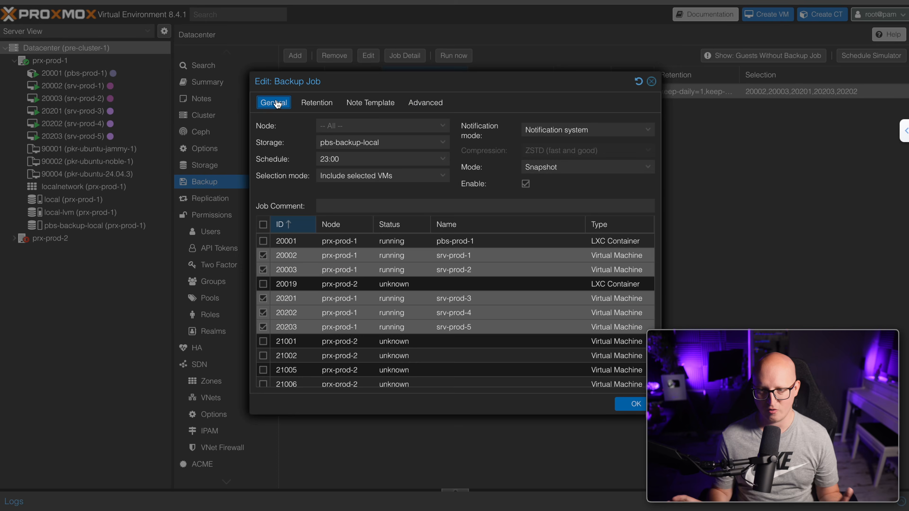
click(636, 404)
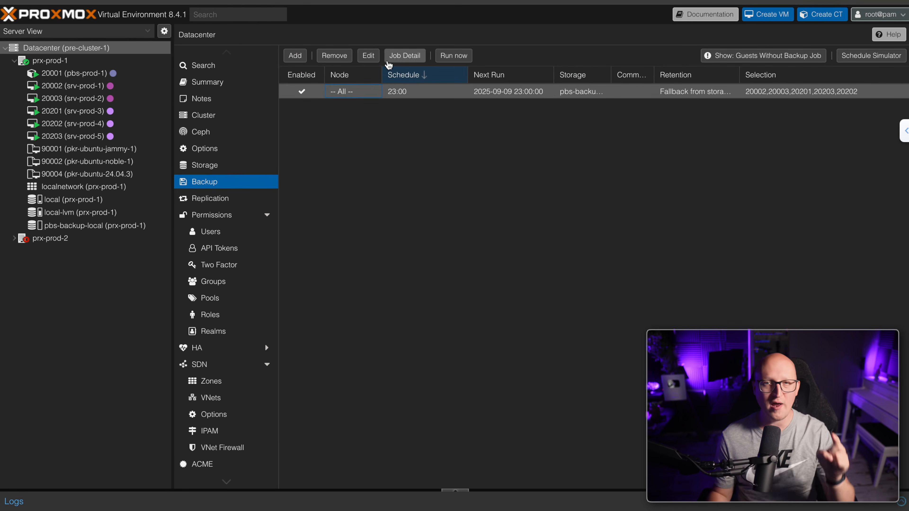
click(445, 57)
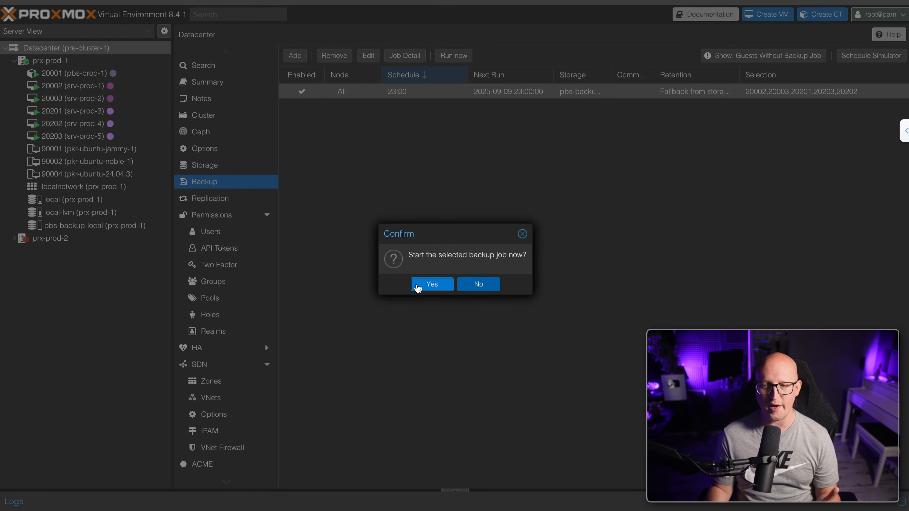
Confirm running the backup job immediately and open its running task log
click(417, 286)
double_click(278, 446)
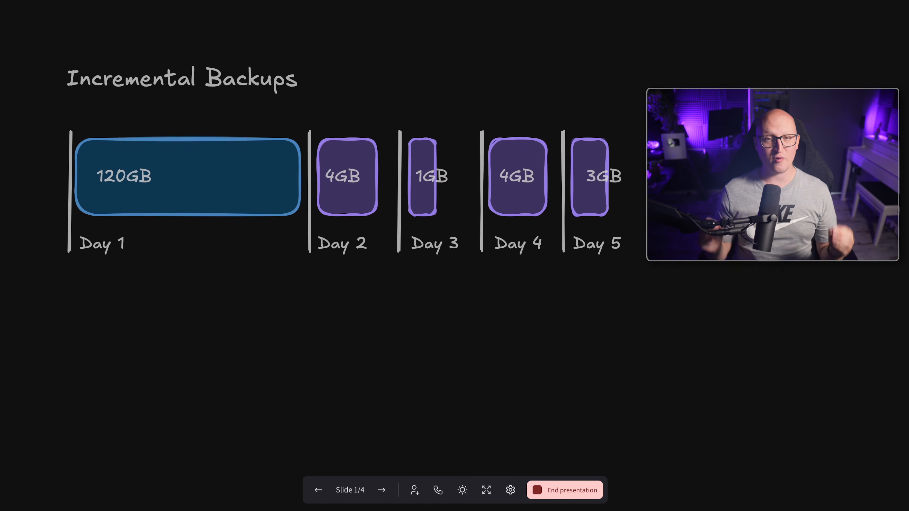
Highlight the 120GB Day 1 full backup with the laser pointer
key(k)
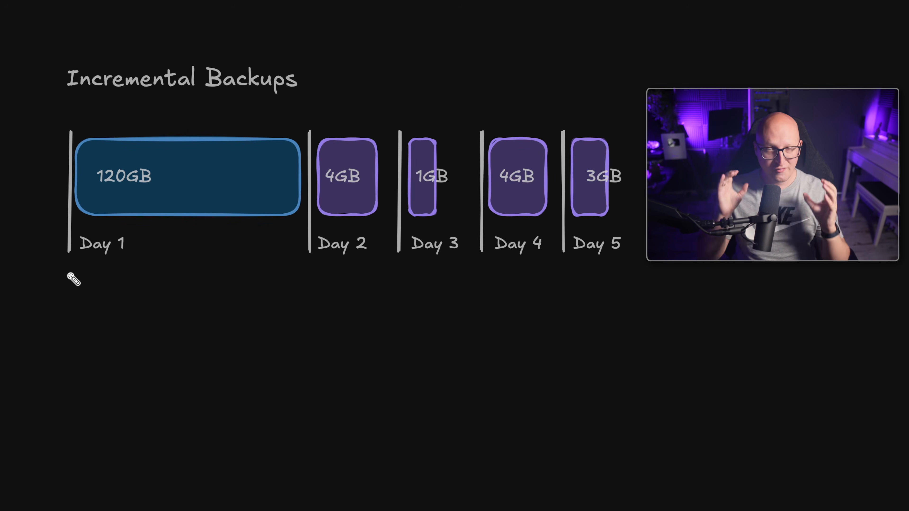
mouse_move(56, 265)
mouse_down()
mouse_move(73, 117)
mouse_move(306, 114)
mouse_move(310, 246)
mouse_move(73, 266)
mouse_move(59, 148)
mouse_move(279, 119)
mouse_move(315, 229)
mouse_move(57, 266)
mouse_up()
mouse_move(233, 184)
mouse_down()
mouse_move(327, 185)
mouse_move(330, 199)
mouse_move(424, 189)
mouse_move(420, 200)
mouse_move(493, 190)
mouse_move(499, 199)
mouse_up()
Go to the Prune Jobs slide (2/4) and highlight the merged Day 2 backup
mouse_move(508, 505)
click(384, 494)
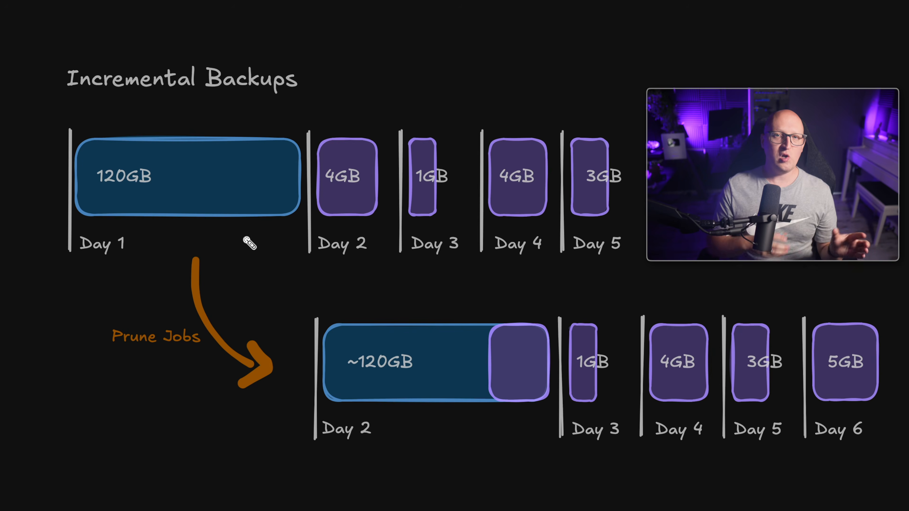
mouse_move(312, 302)
mouse_down()
mouse_move(555, 304)
mouse_move(556, 385)
mouse_move(493, 429)
mouse_move(310, 412)
mouse_move(348, 304)
mouse_move(582, 332)
mouse_move(389, 420)
mouse_move(320, 417)
mouse_up()
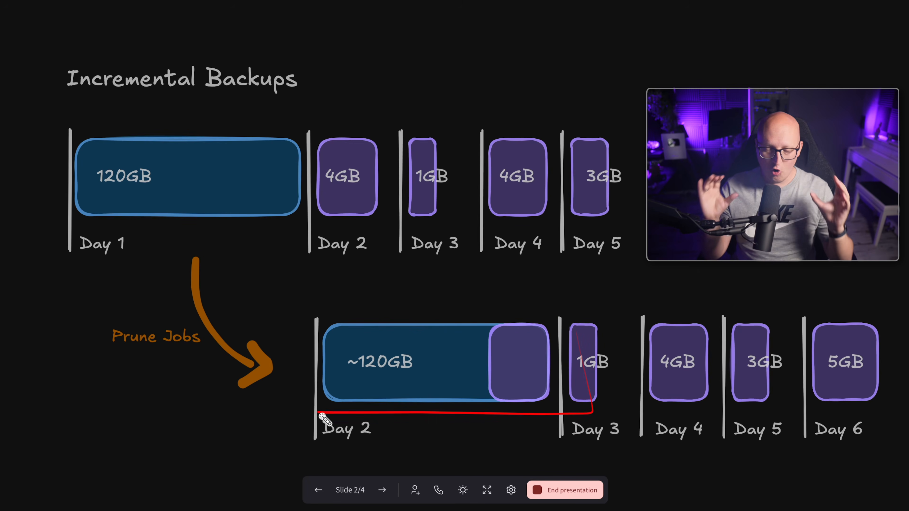
drag(320, 458, 405, 457)
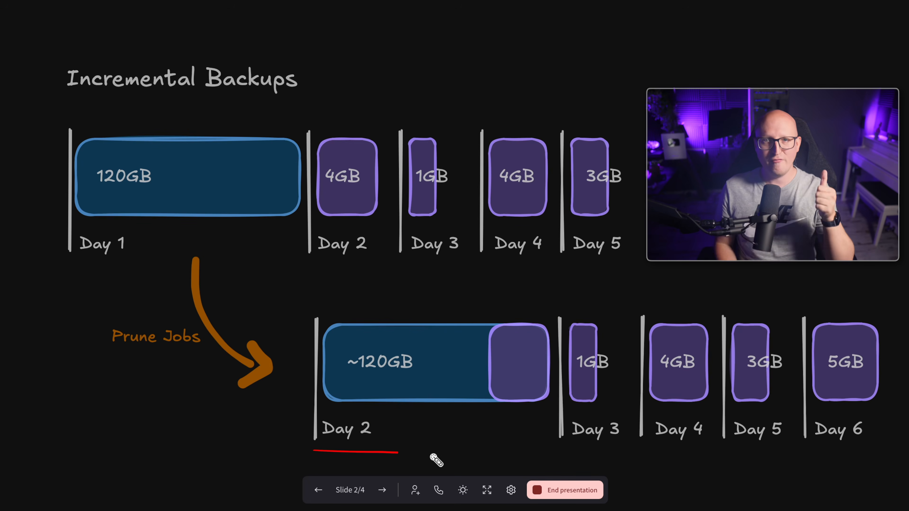
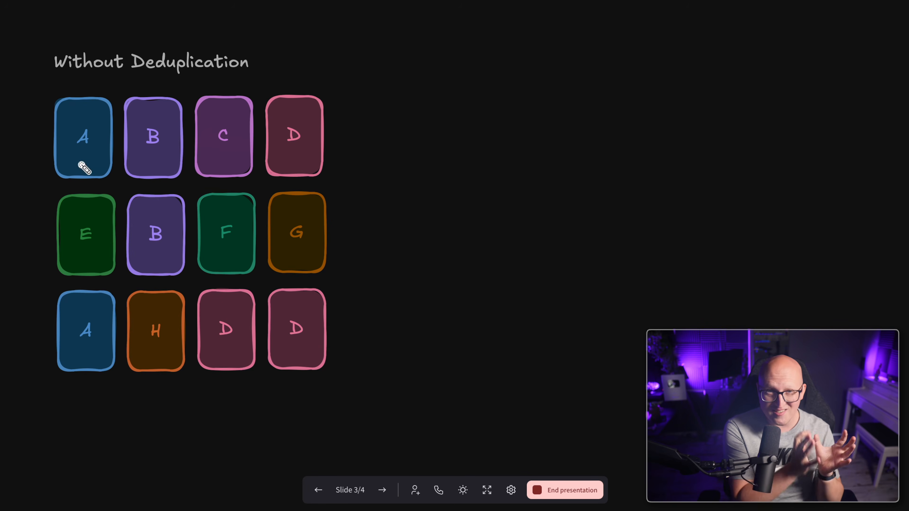
Laser-mark cards A, B and D on the current deduplication slide
mouse_move(52, 181)
mouse_down()
mouse_move(96, 95)
mouse_move(60, 171)
mouse_up()
mouse_move(126, 178)
mouse_down()
mouse_move(142, 104)
mouse_move(183, 185)
mouse_move(204, 100)
mouse_move(269, 171)
mouse_move(201, 174)
mouse_up()
drag(291, 168, 316, 165)
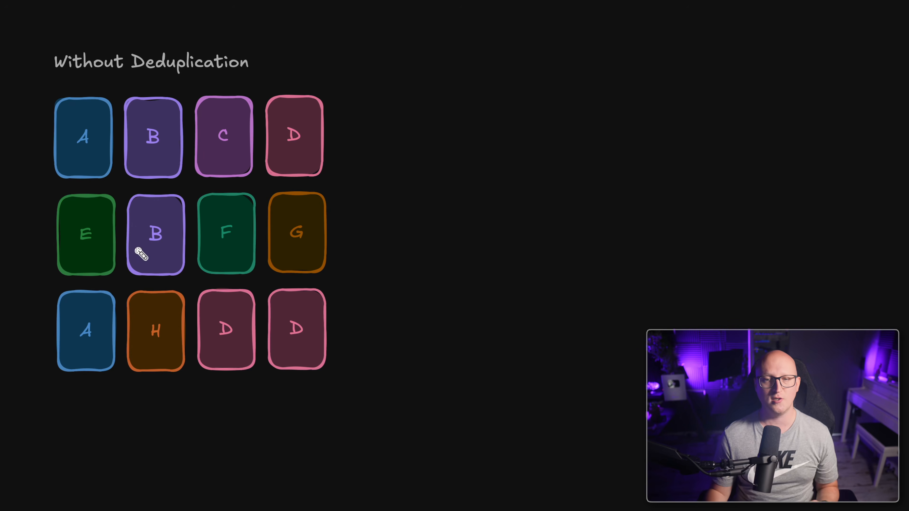
Advance to slide 4/4 and circle the duplicate A, B and D letters and their arrows
key(Right)
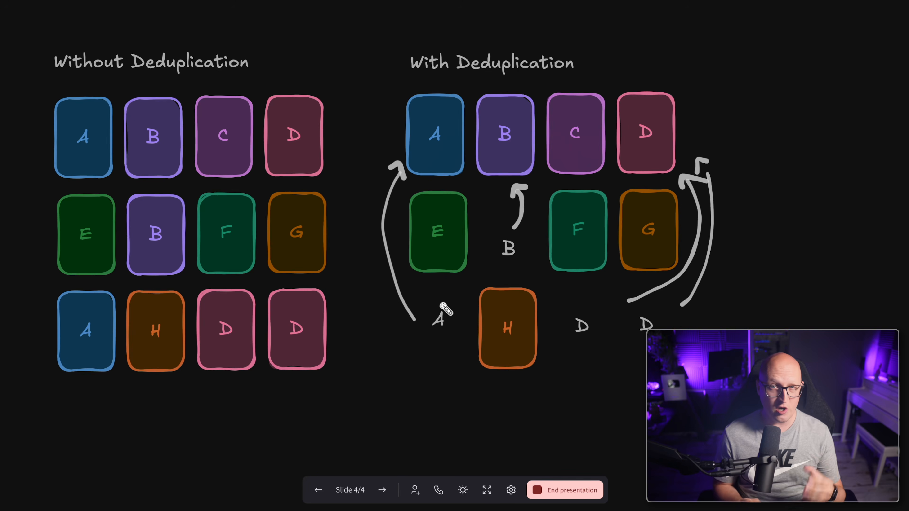
mouse_move(428, 338)
mouse_down()
mouse_move(441, 338)
mouse_move(424, 333)
mouse_move(447, 310)
mouse_move(433, 326)
mouse_move(388, 299)
mouse_move(400, 175)
mouse_up()
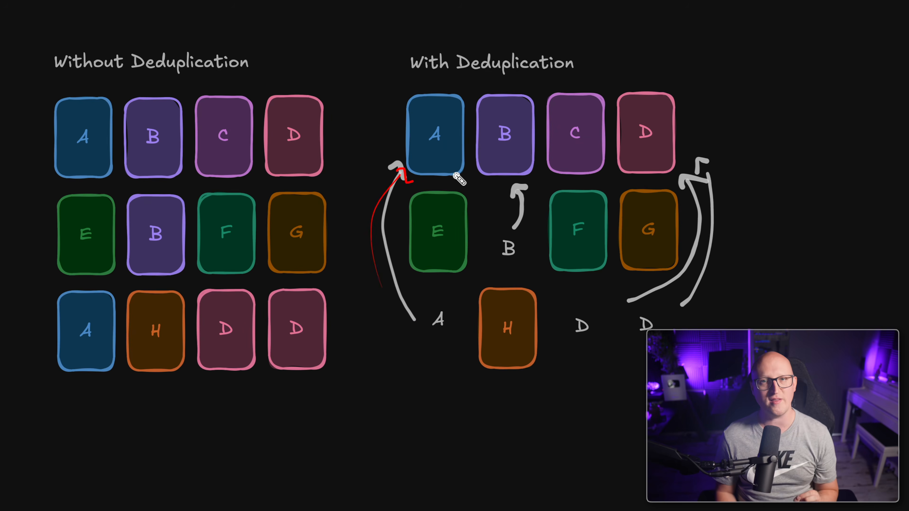
mouse_move(486, 262)
mouse_down()
mouse_move(529, 242)
mouse_move(527, 253)
mouse_up()
drag(568, 340, 582, 335)
mouse_move(635, 352)
mouse_down()
mouse_move(660, 317)
mouse_move(647, 319)
mouse_move(733, 268)
mouse_move(718, 174)
mouse_up()
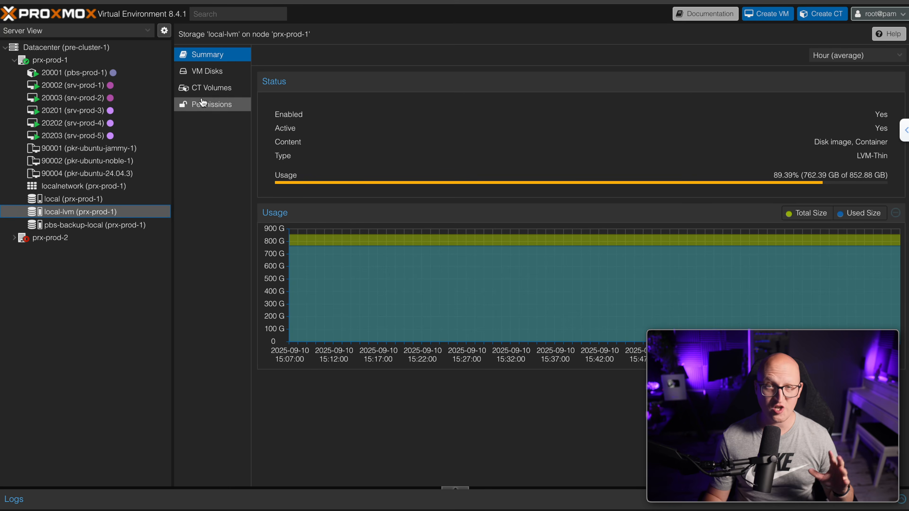
click(220, 73)
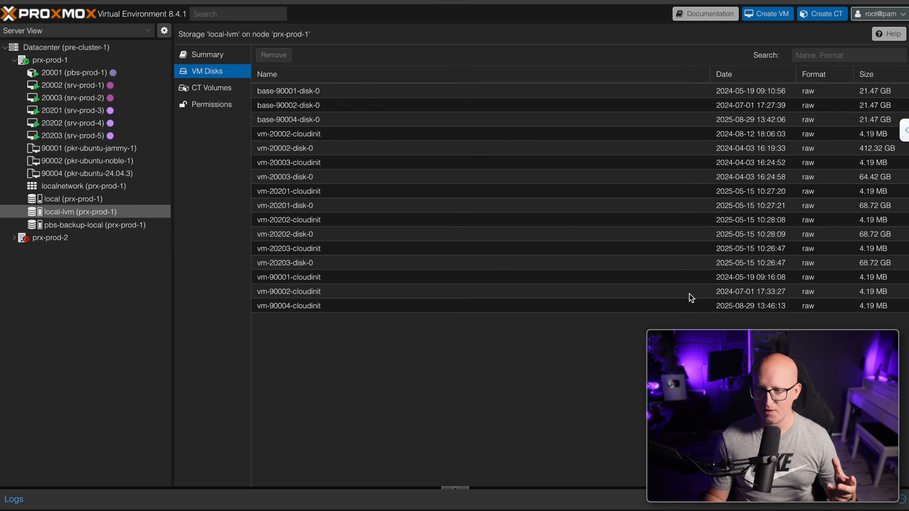
click(788, 150)
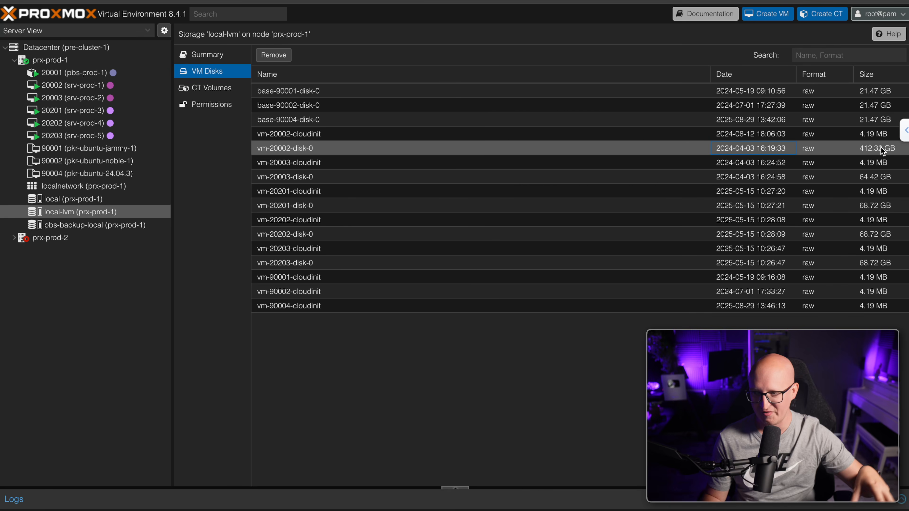
click(872, 176)
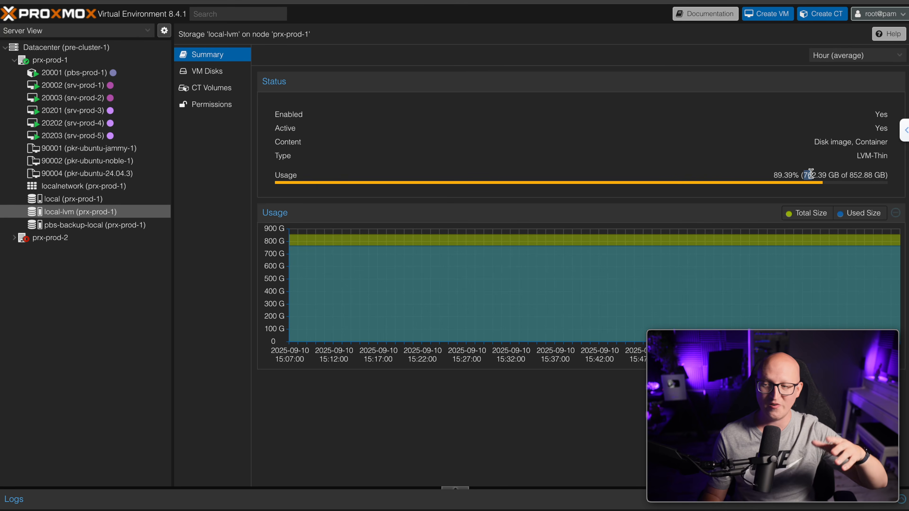
drag(811, 174, 821, 173)
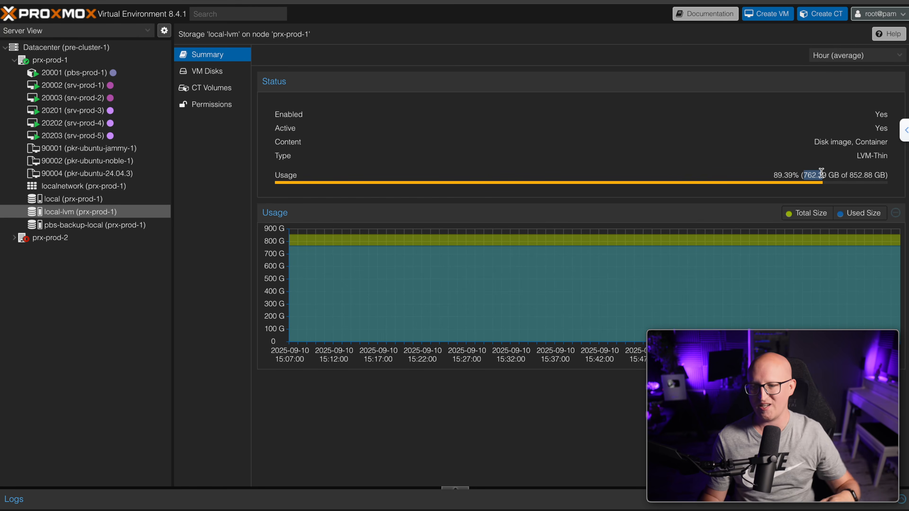
click(821, 173)
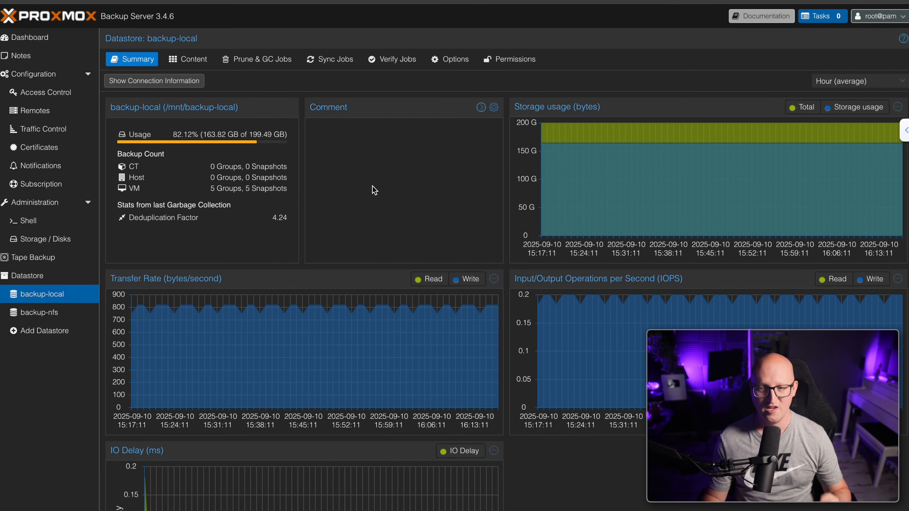
Highlight backup-local's used-space figure and its Deduplication Factor line
drag(205, 134, 226, 133)
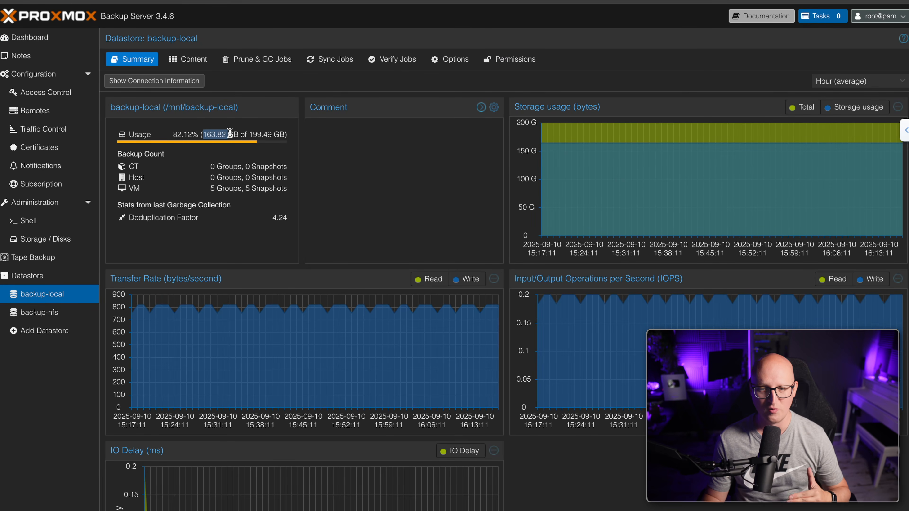
drag(138, 217, 286, 222)
click(297, 222)
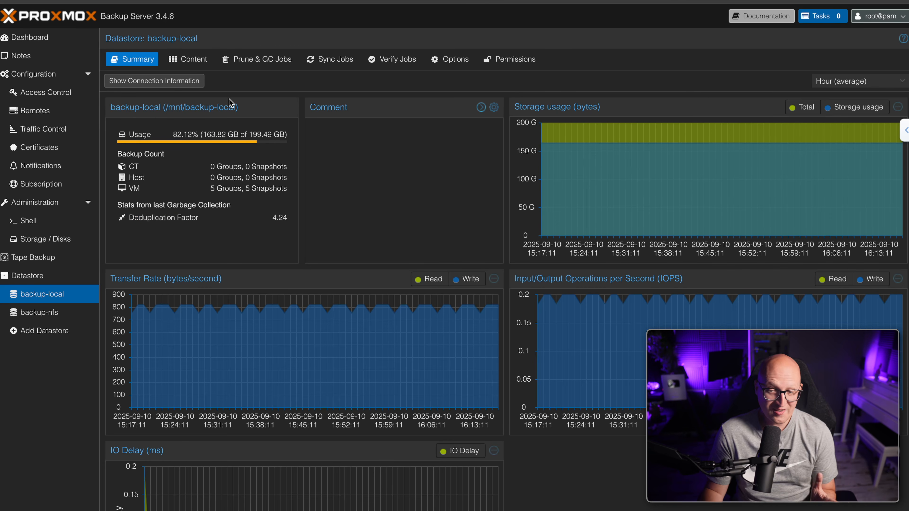
On the Content tab, expand vm/20002 and vm/20003 to inspect their snapshots and files
click(198, 60)
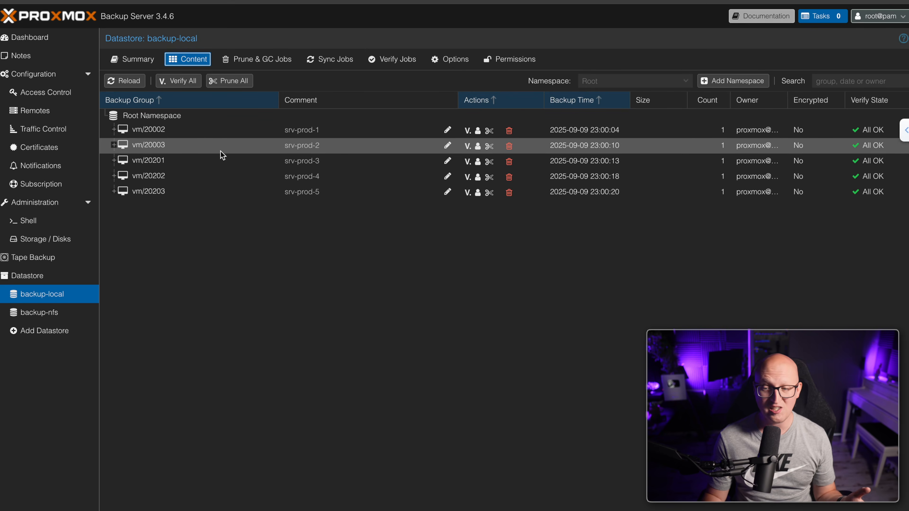
click(179, 133)
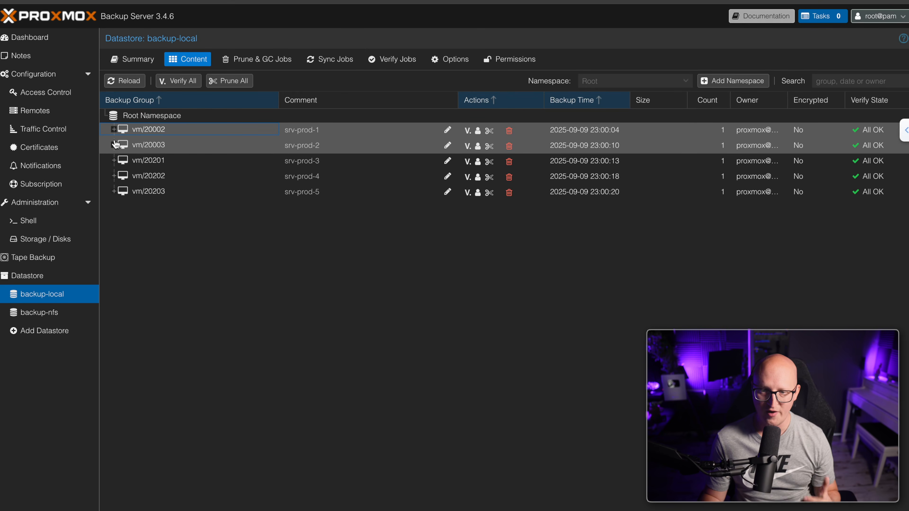
click(114, 129)
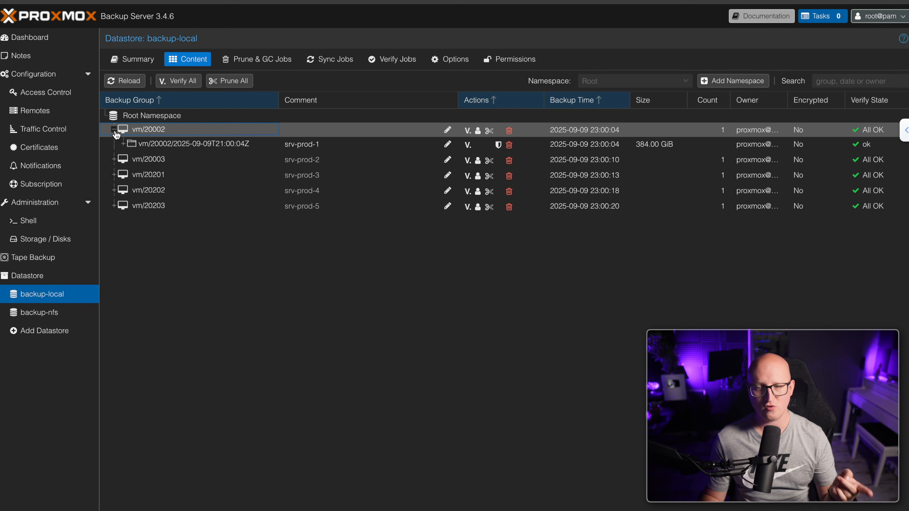
click(123, 144)
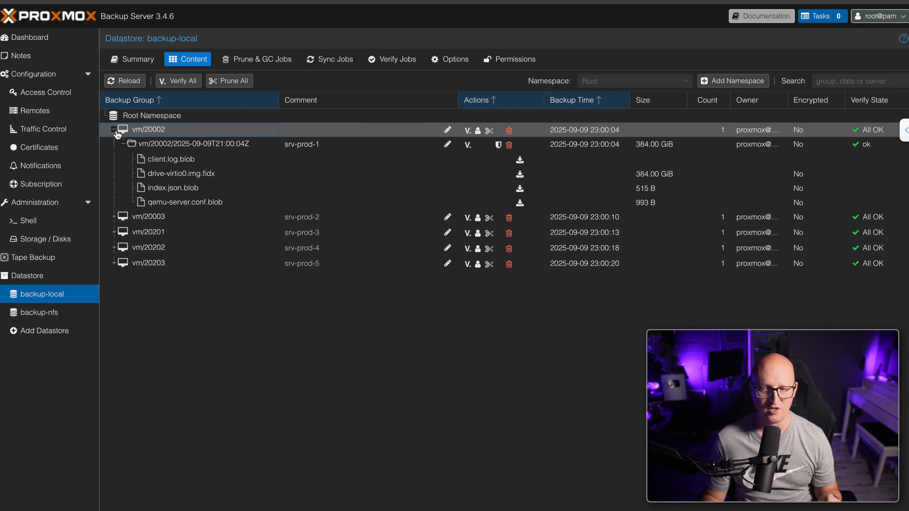
click(592, 217)
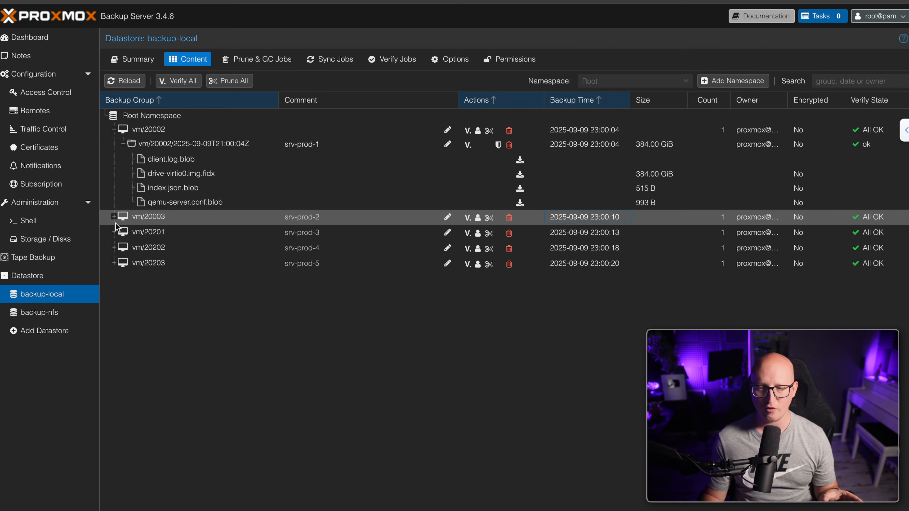
click(113, 217)
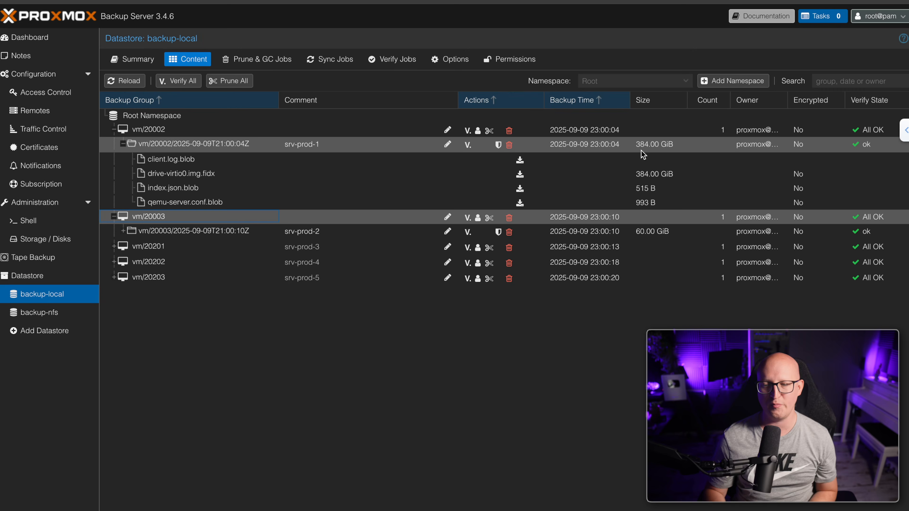
click(622, 149)
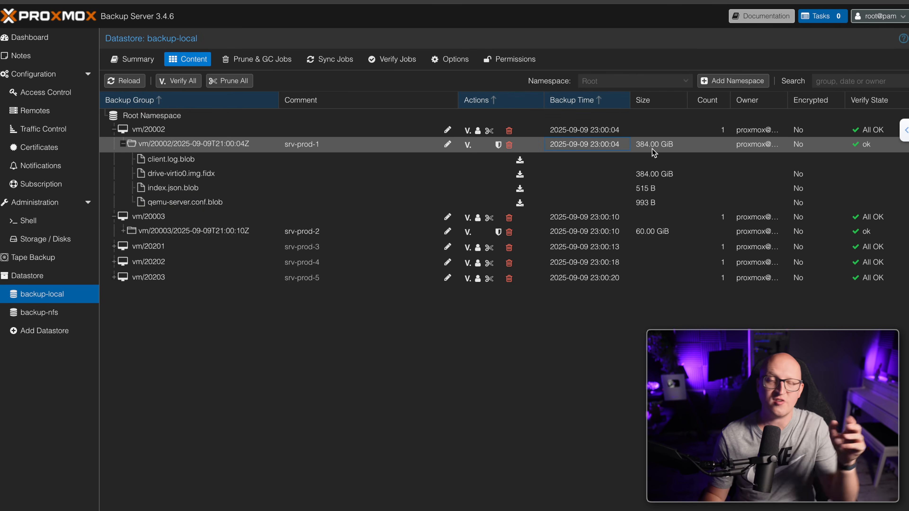
click(123, 145)
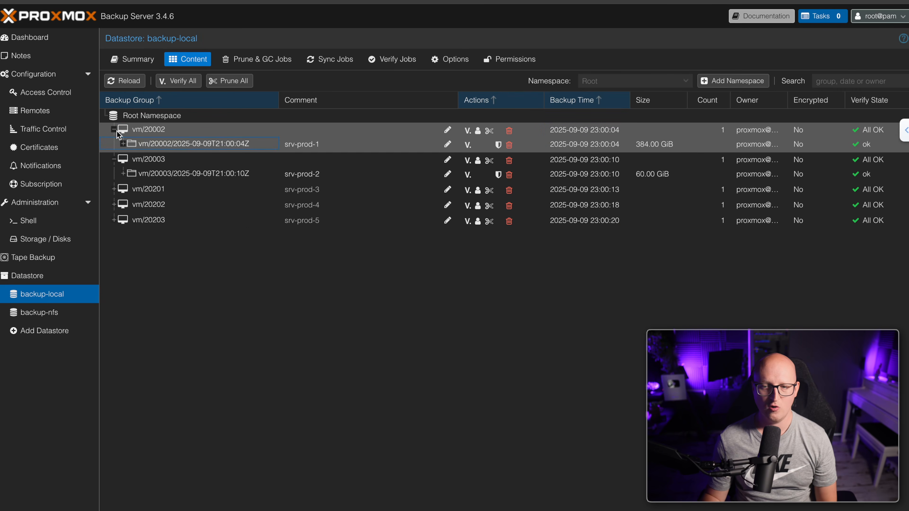
click(117, 131)
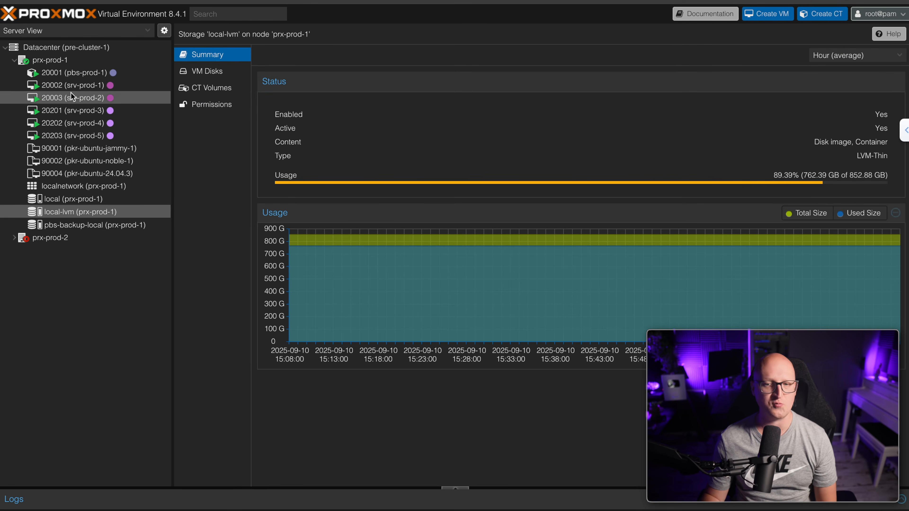
Run the scheduled Datacenter backup job immediately
click(83, 49)
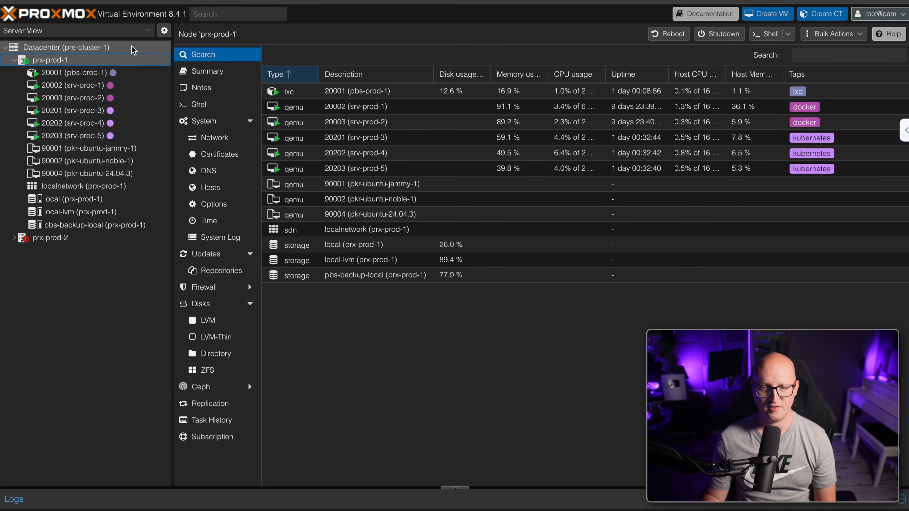
click(232, 181)
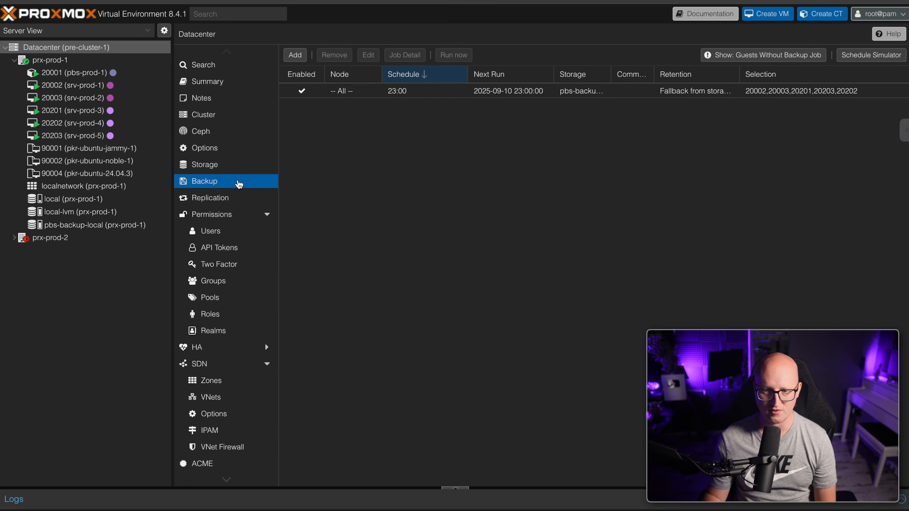
click(362, 94)
click(462, 56)
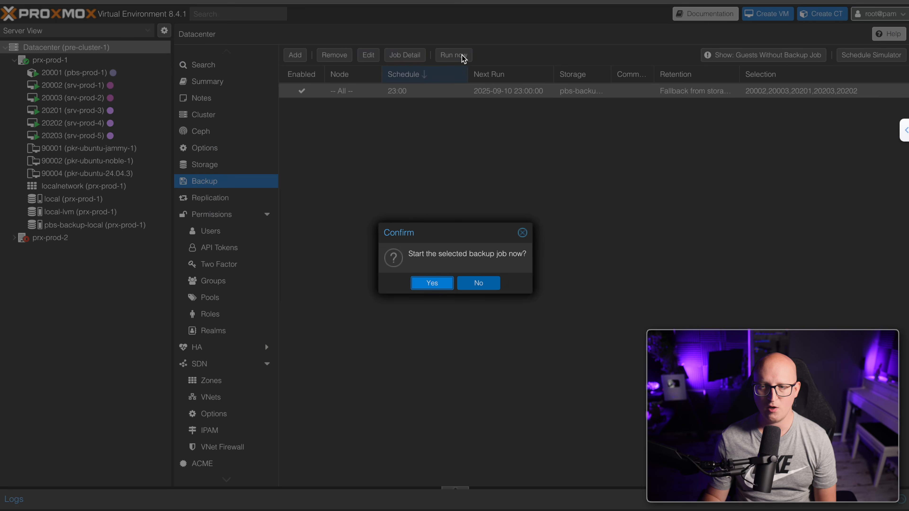
click(445, 282)
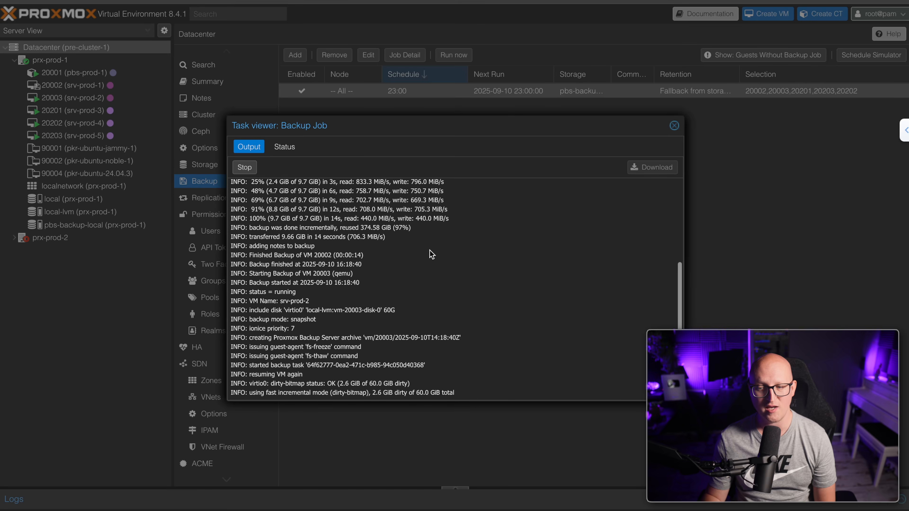
Review the backup task log's completion lines, then close the log
scroll(432, 254, up, 3)
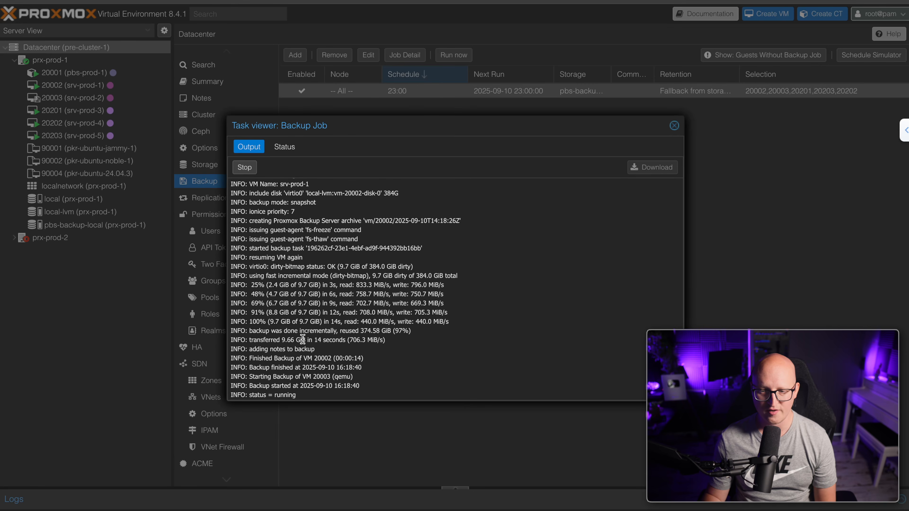
scroll(332, 342, down, 10)
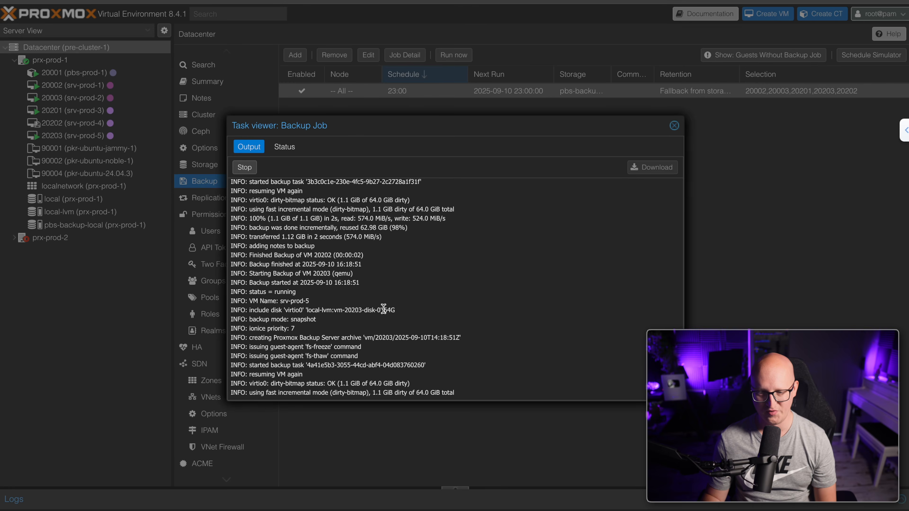
drag(262, 384, 260, 312)
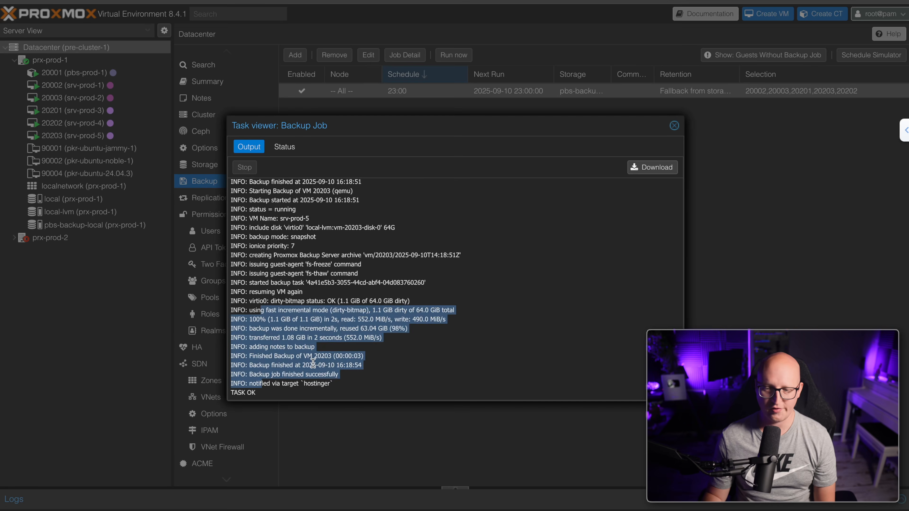
click(313, 362)
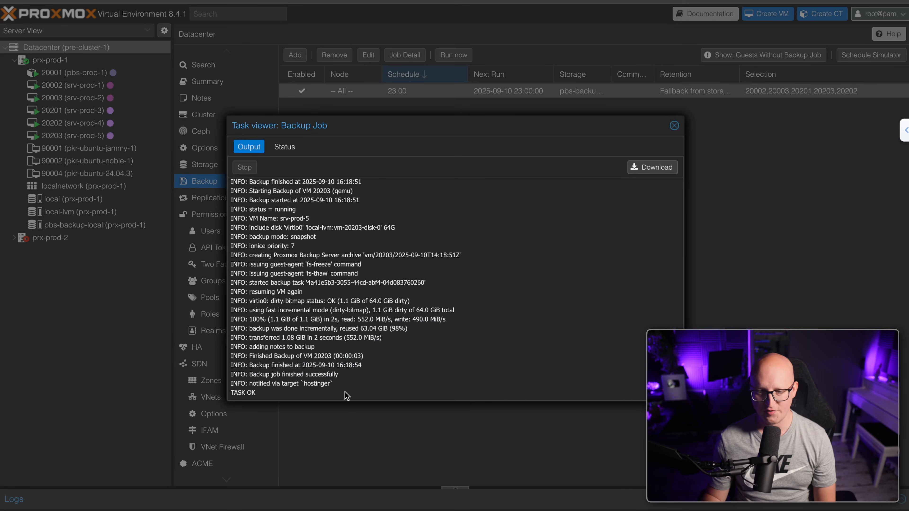
drag(310, 374, 276, 200)
click(401, 203)
click(674, 126)
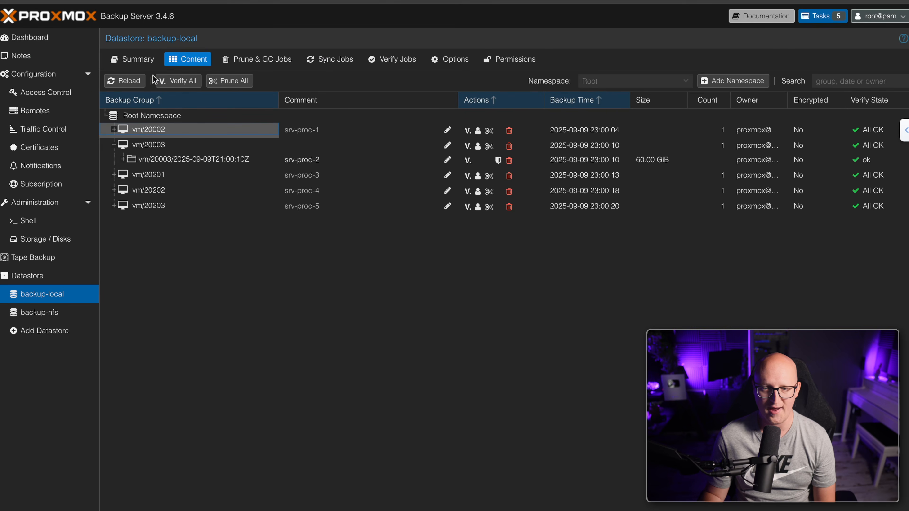
Reload backup-local's contents and compare vm/20002's 2025-09-09 and 2025-09-10 snapshots
click(124, 80)
click(236, 175)
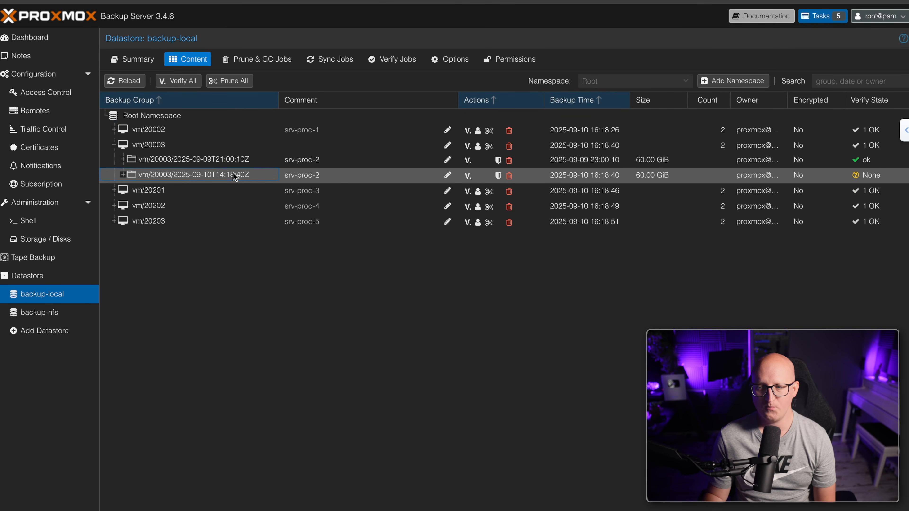
click(113, 130)
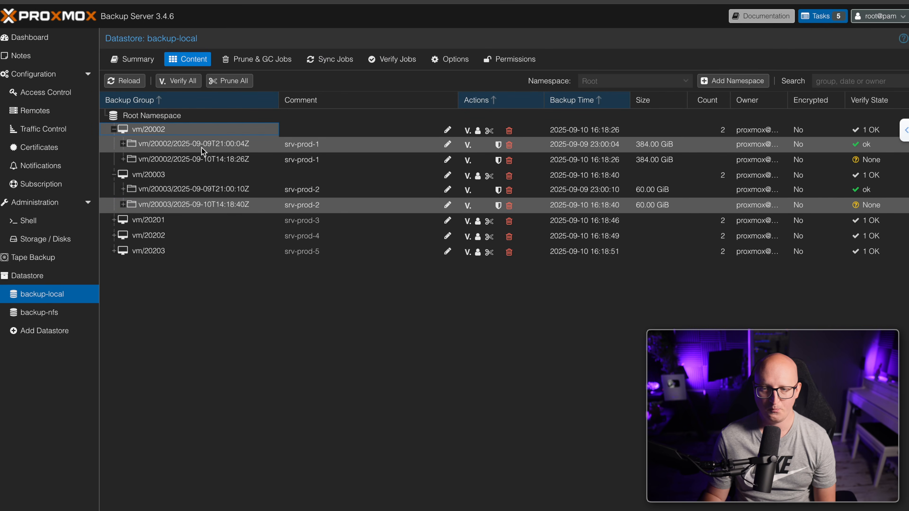
click(207, 147)
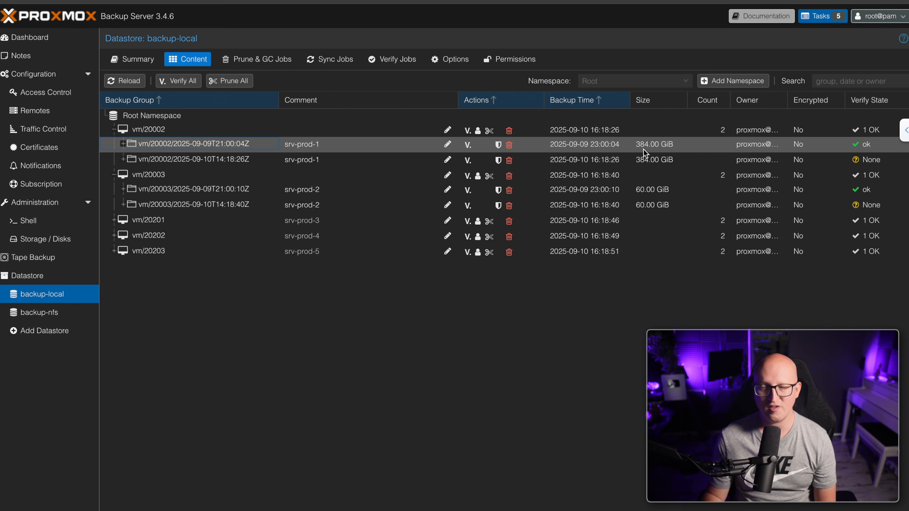
click(643, 158)
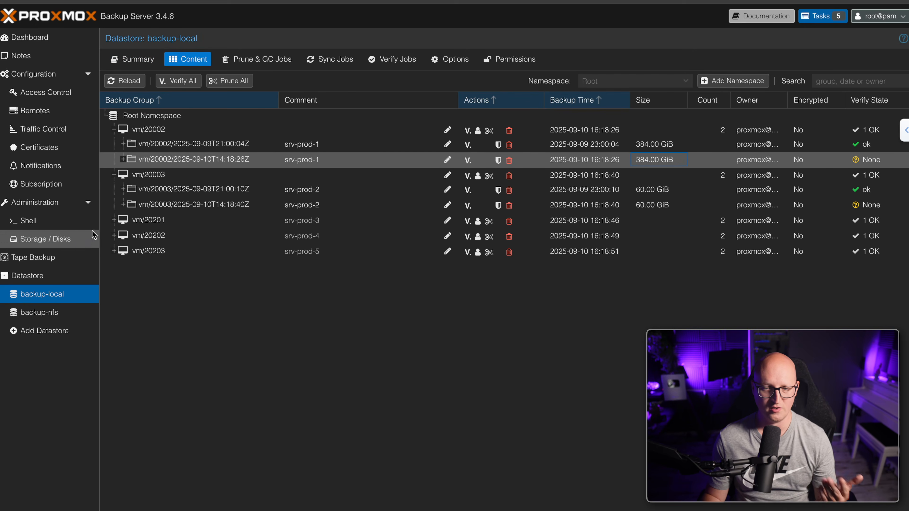
On the Summary tab, highlight the 83.98% usage and the 4.24 deduplication factor
click(140, 66)
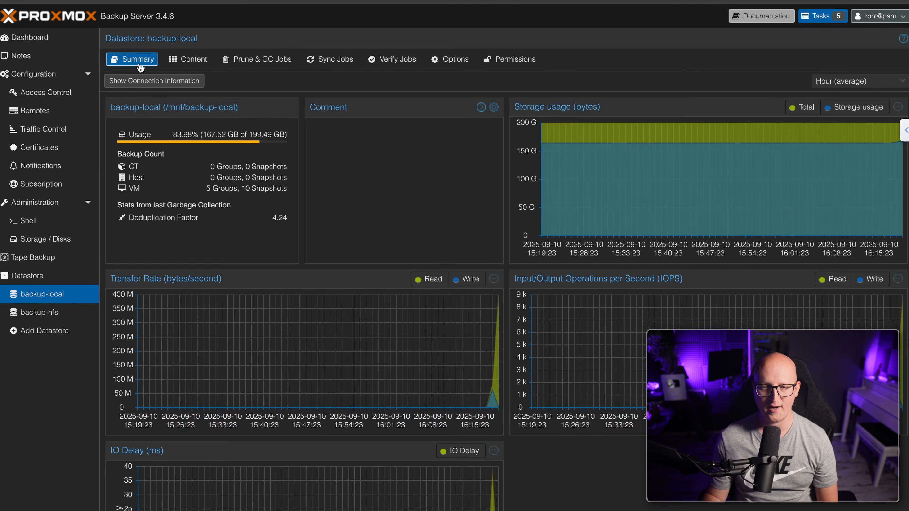
drag(181, 135, 217, 135)
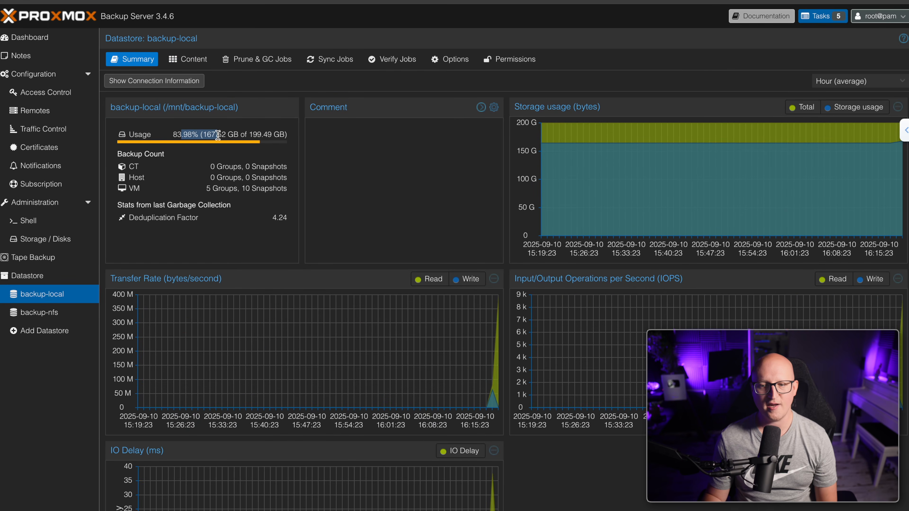
click(244, 141)
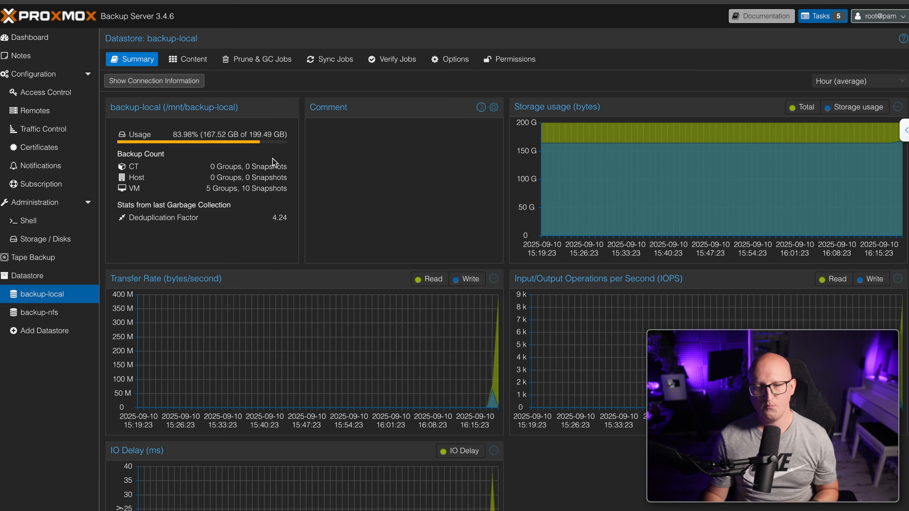
drag(272, 217, 285, 216)
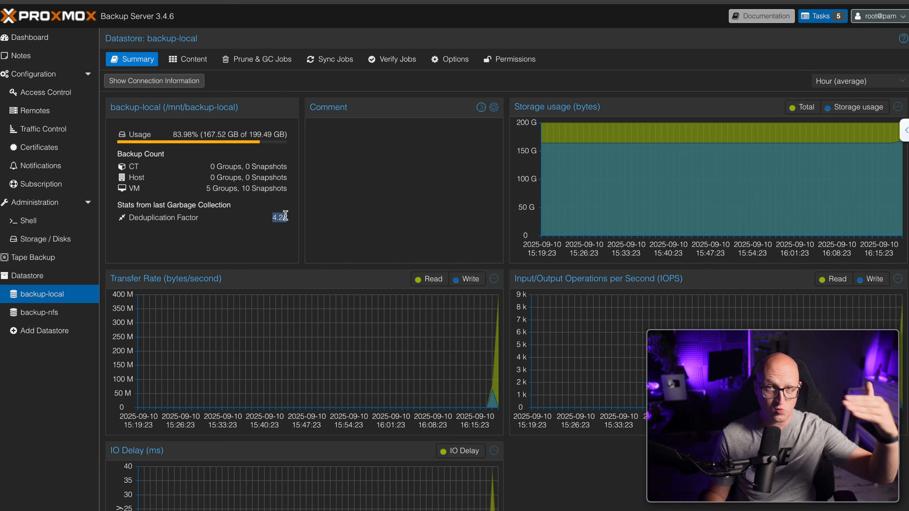
click(325, 223)
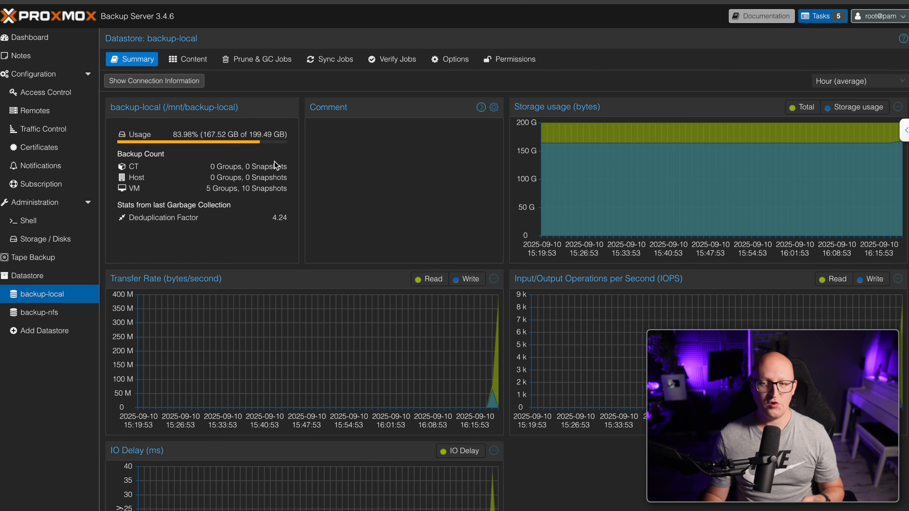
Expand vm/20002's 2025-09-09 snapshot on the Content tab and select qemu-server.conf.blob
click(202, 59)
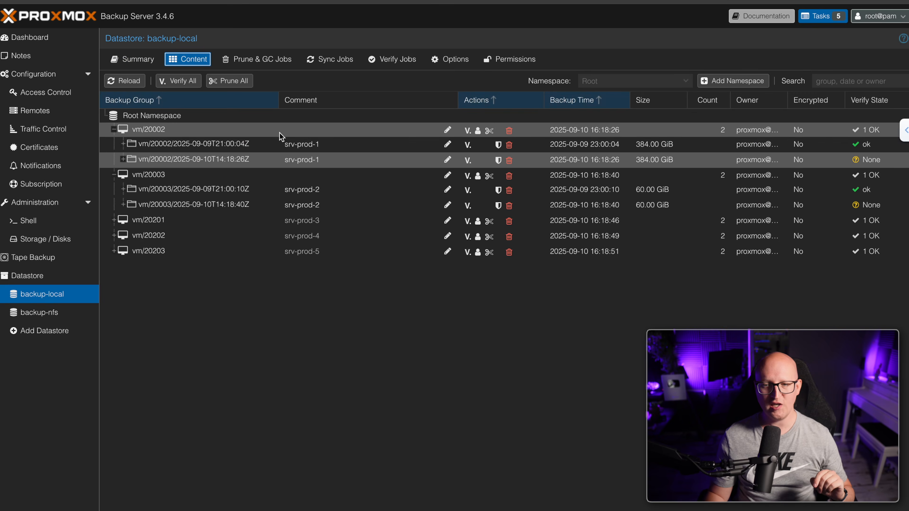
click(125, 148)
click(125, 148)
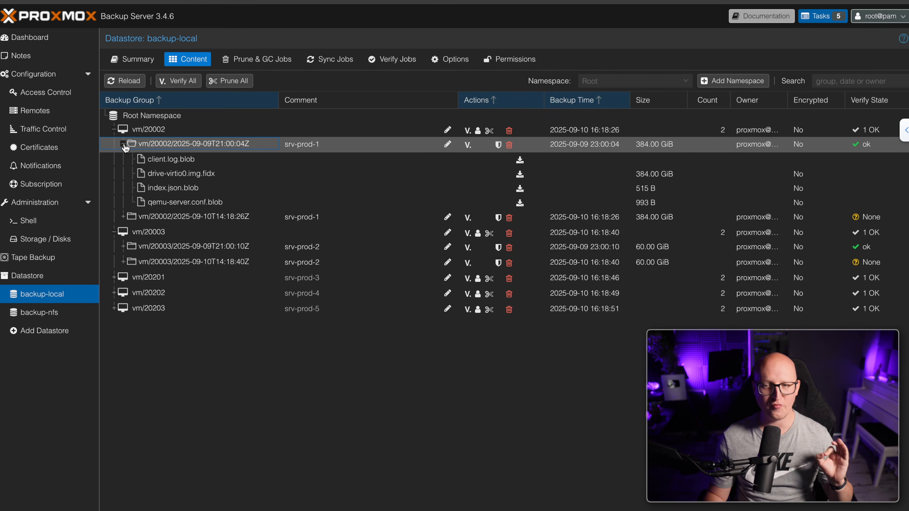
click(225, 198)
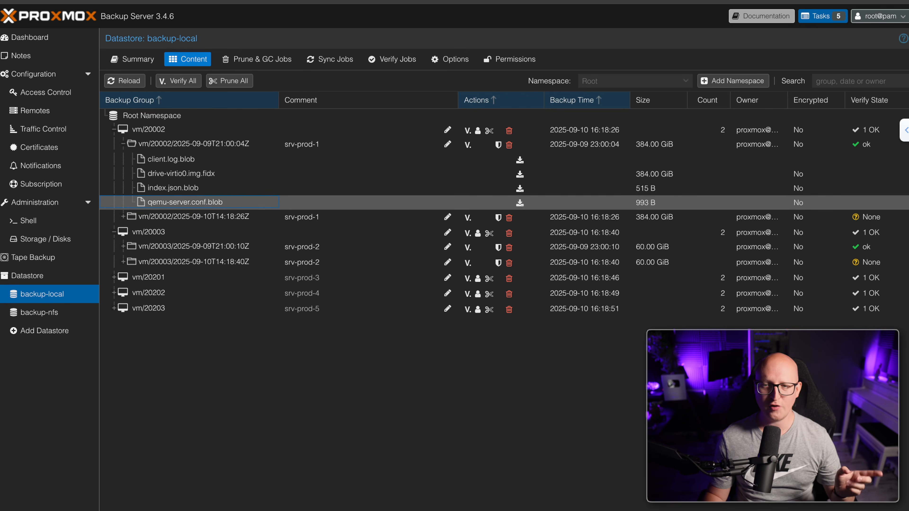
click(275, 1)
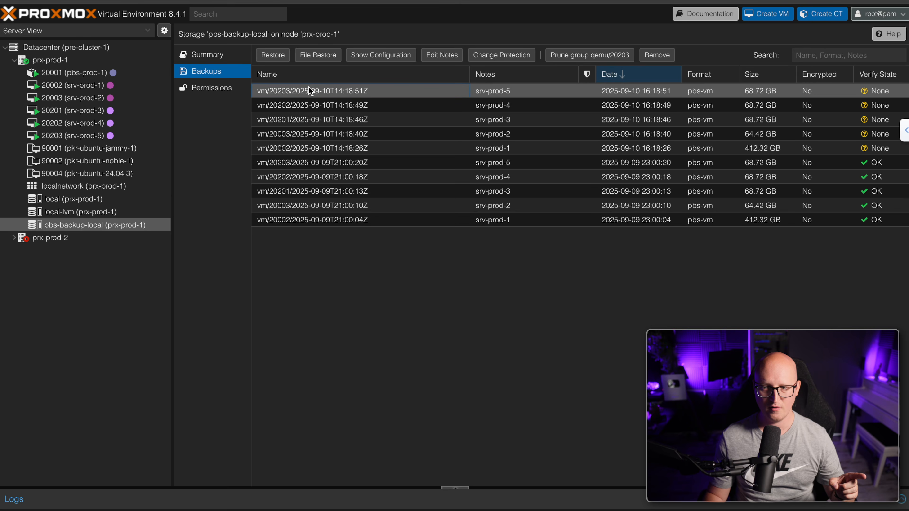
Browse vm/20203's backup files down to partition 2's run folder, view download formats, then close
click(318, 55)
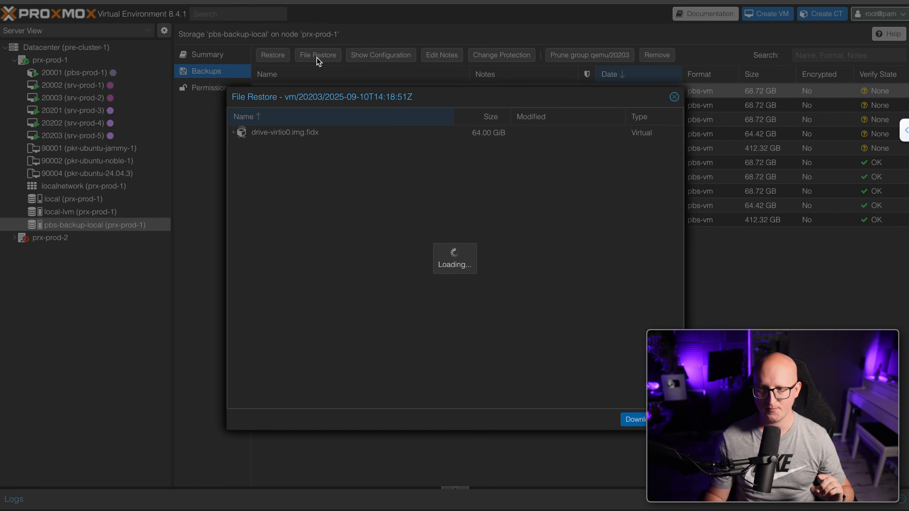
double_click(251, 146)
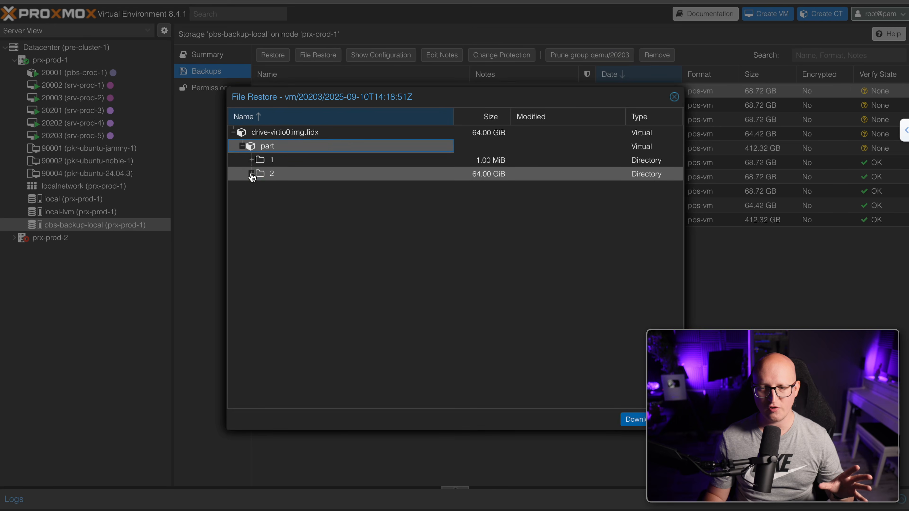
click(251, 173)
scroll(302, 241, down, 3)
double_click(270, 276)
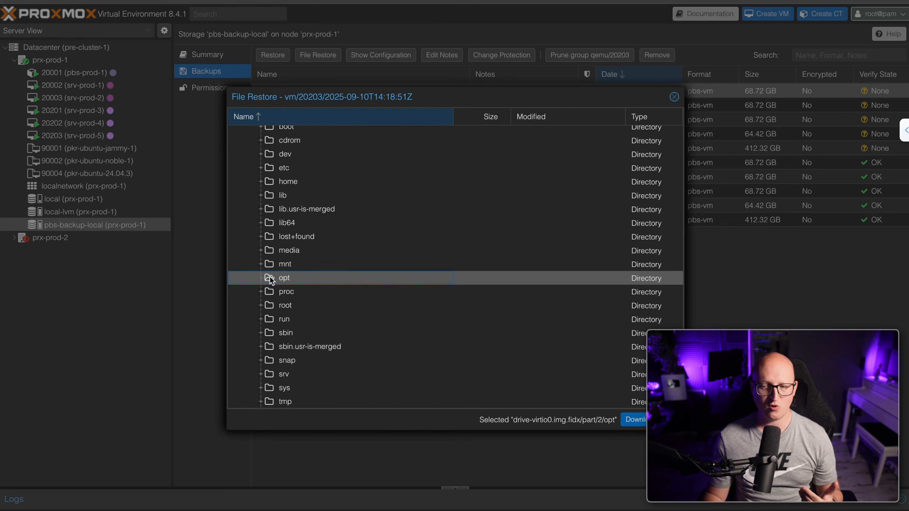
click(291, 265)
scroll(347, 302, down, 1)
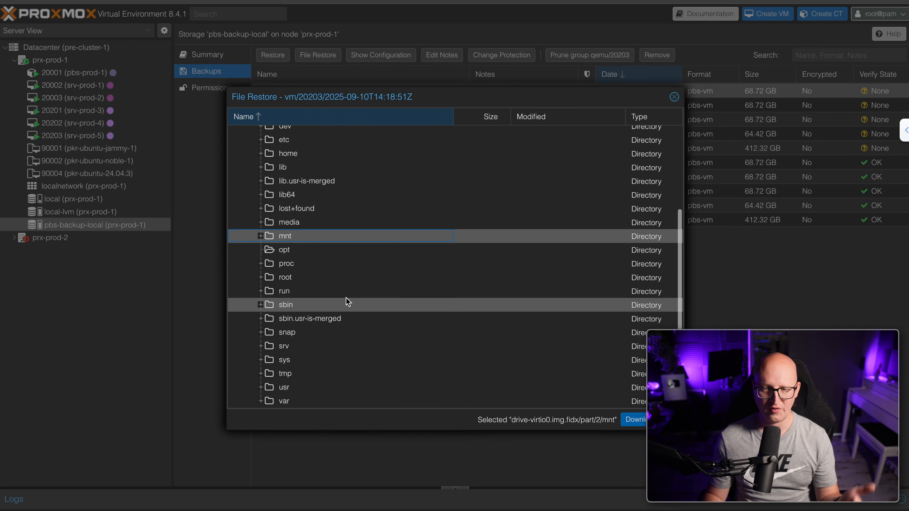
click(316, 291)
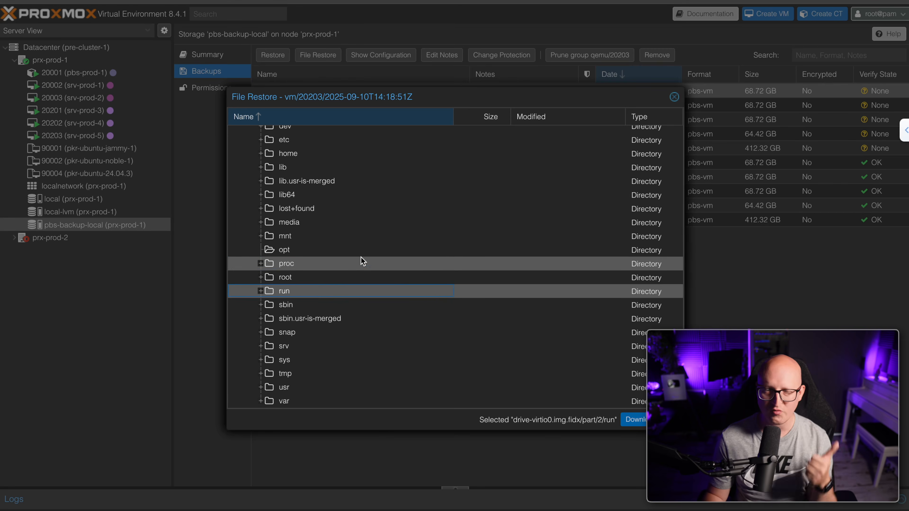
click(260, 291)
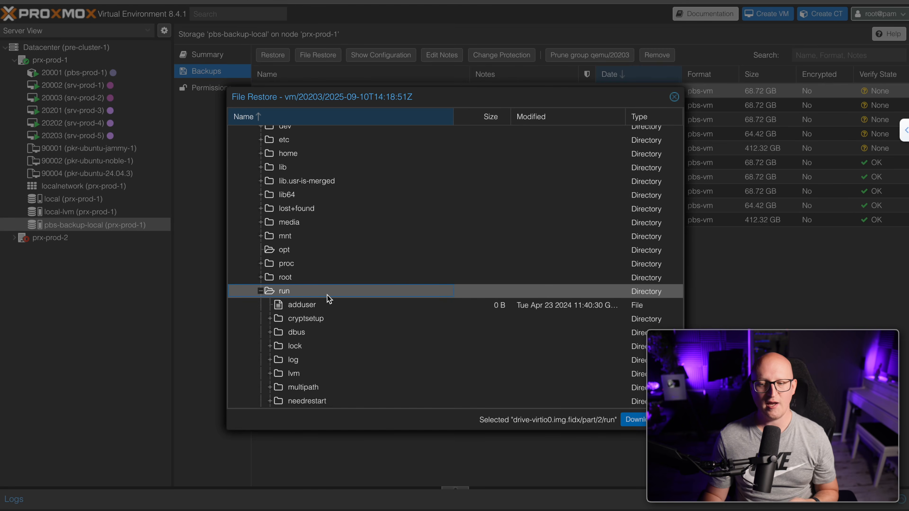
scroll(326, 298, down, 5)
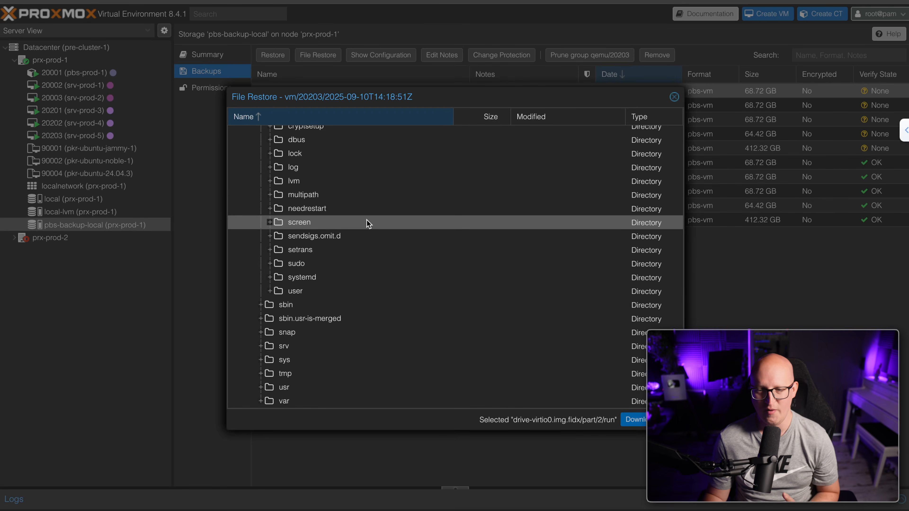
scroll(468, 293, up, 4)
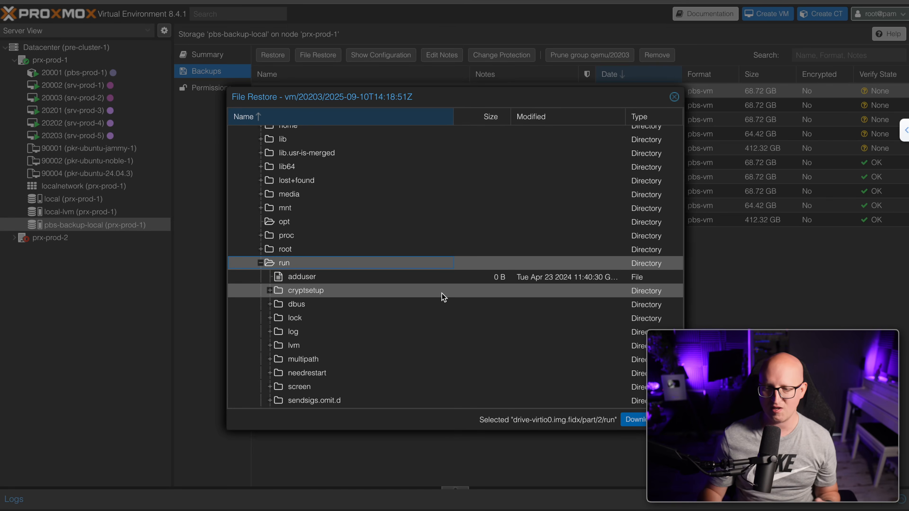
click(634, 420)
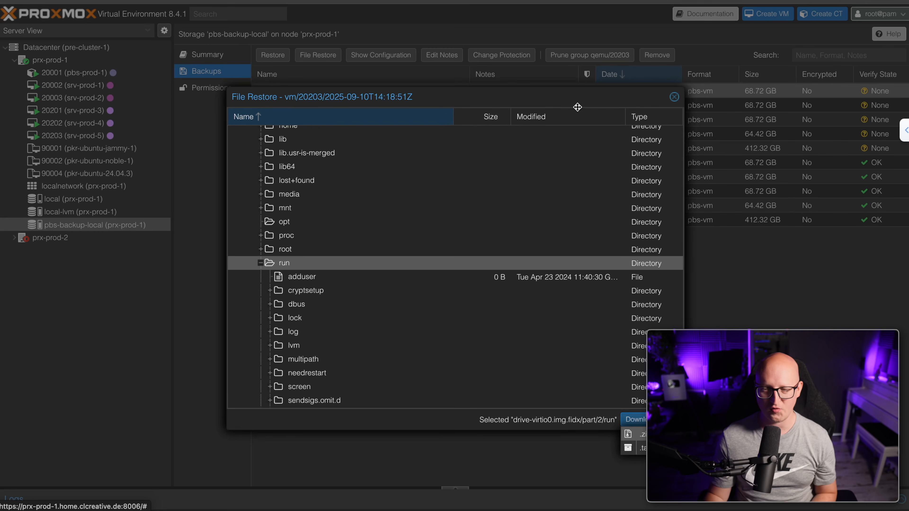
click(674, 97)
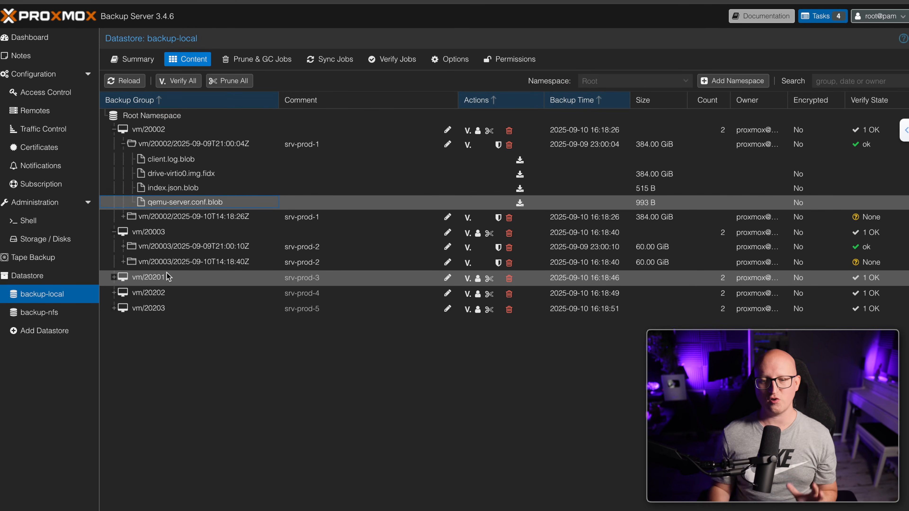
Select backup-nfs under Datastore to list its five VM backup groups
click(71, 315)
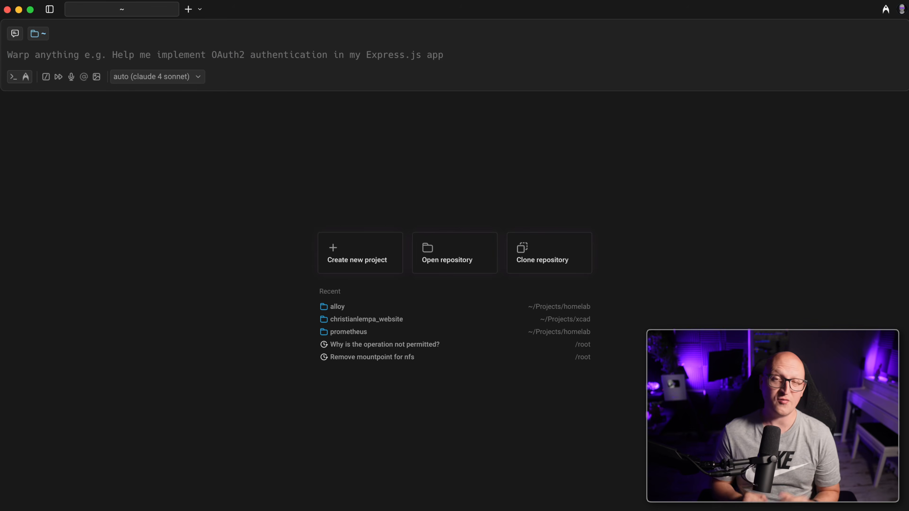
SSH as root into the PBS host at 10.20.0.9, accepting its host key
text(ssh root@10.20.0.9)
key(Right)
key(Return)
text(yes)
key(Return)
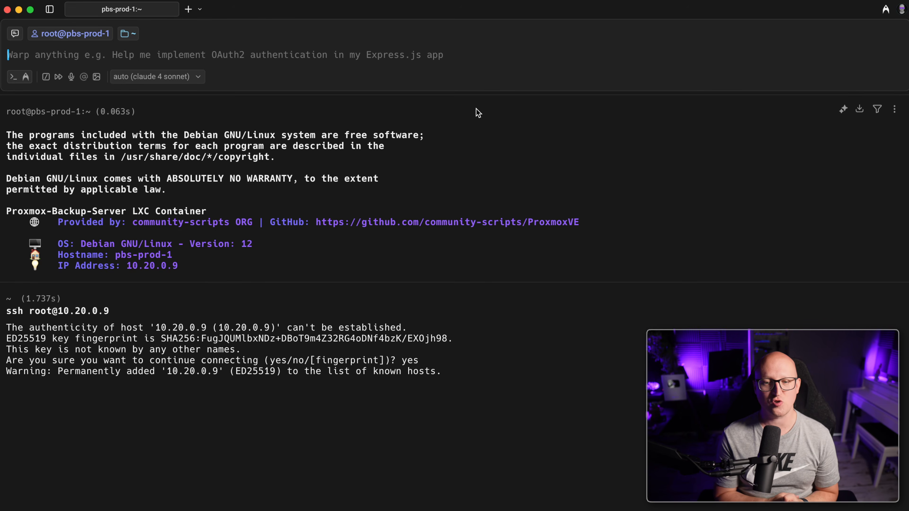
List /mnt and create the /mnt/backup-nfs directory
text(ls /mnt)
key(Return)
text(mkdir -p /mnt/nfs-backups)
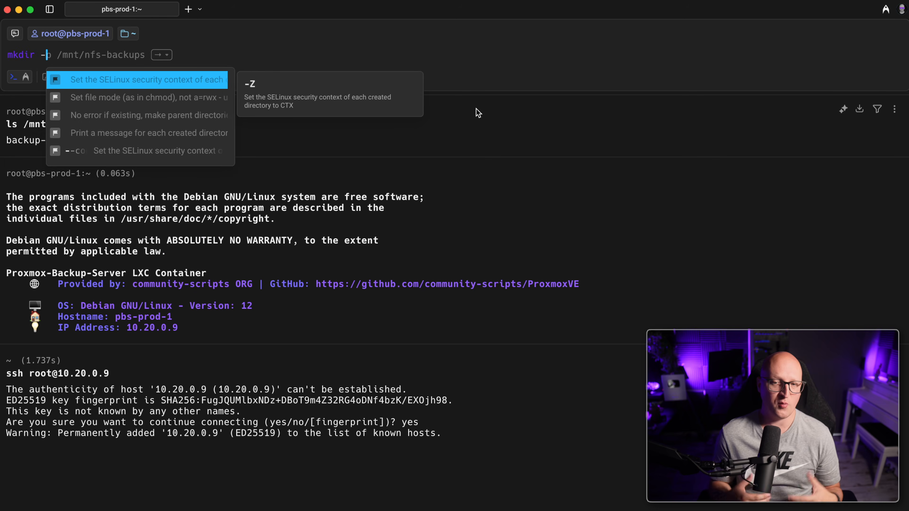
key(BackSpace)
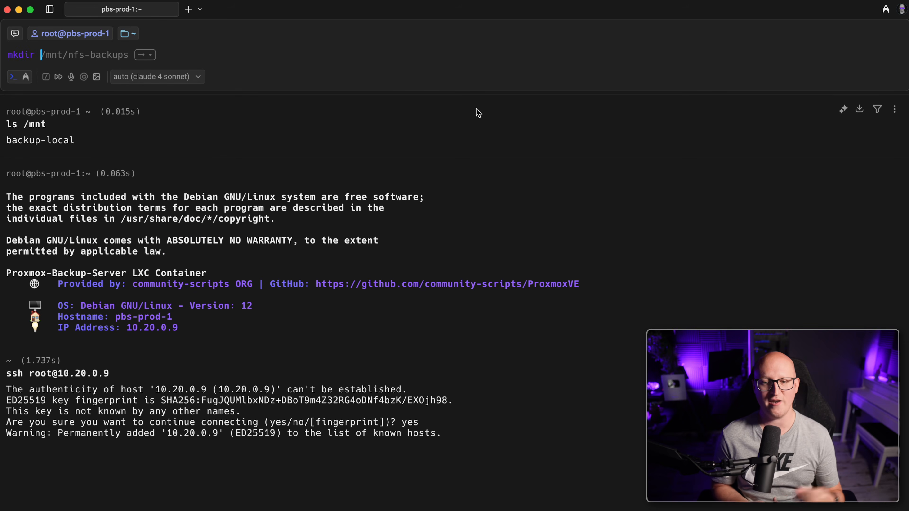
key(Right)
key(BackSpace)
key(BackSpace)
key(BackSpace)
key(BackSpace)
key(BackSpace)
key(BackSpace)
key(BackSpace)
key(BackSpace)
key(BackSpace)
key(BackSpace)
key(BackSpace)
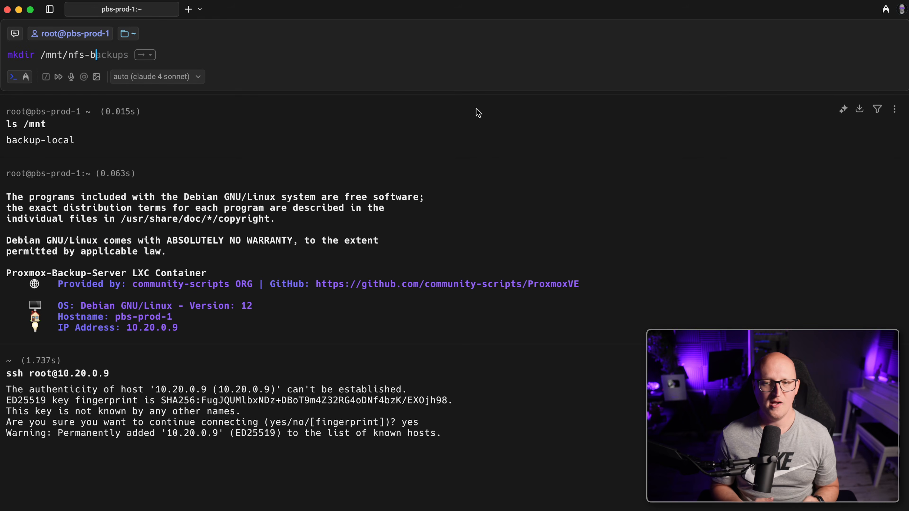
text(backup-)
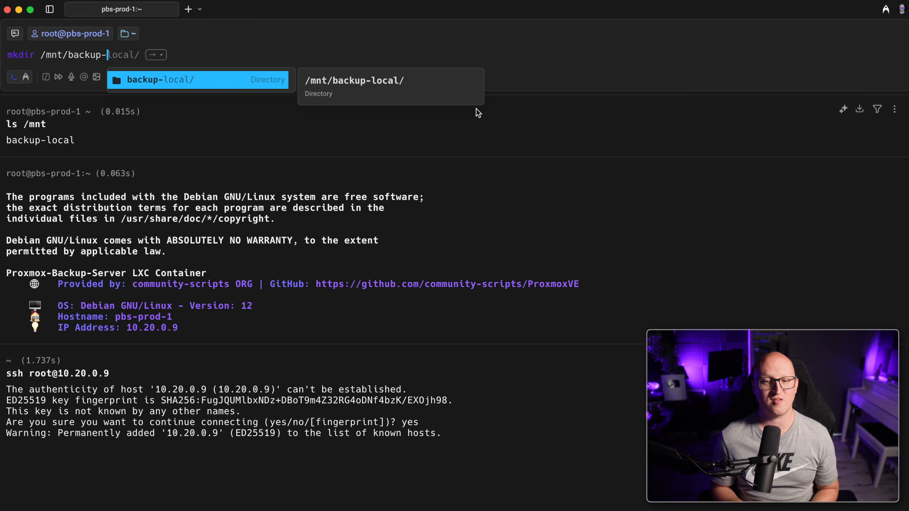
text(nfs)
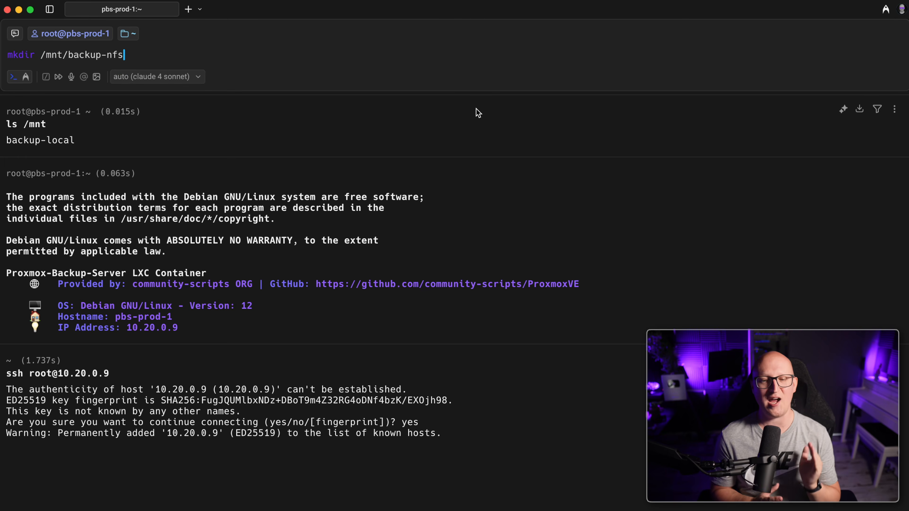
key(Return)
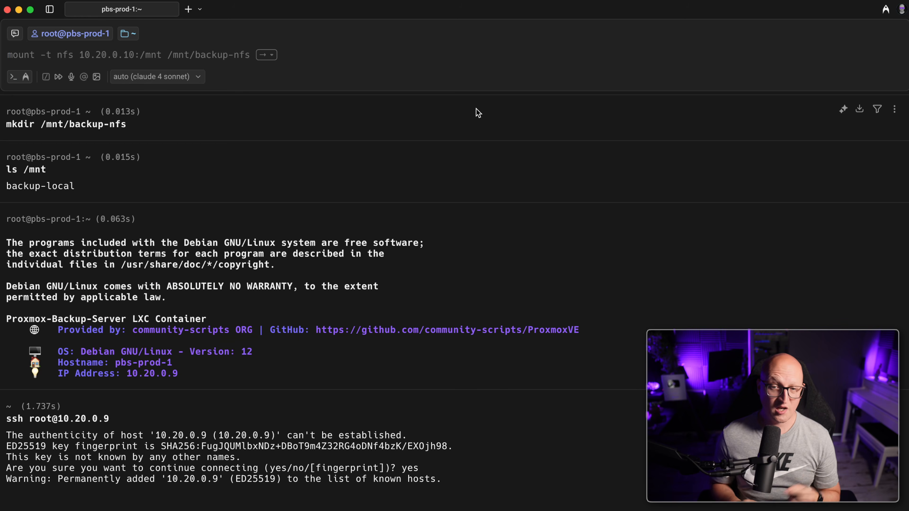
Give /mnt/backup-nfs backup:backup ownership and 775 permissions
text(chown)
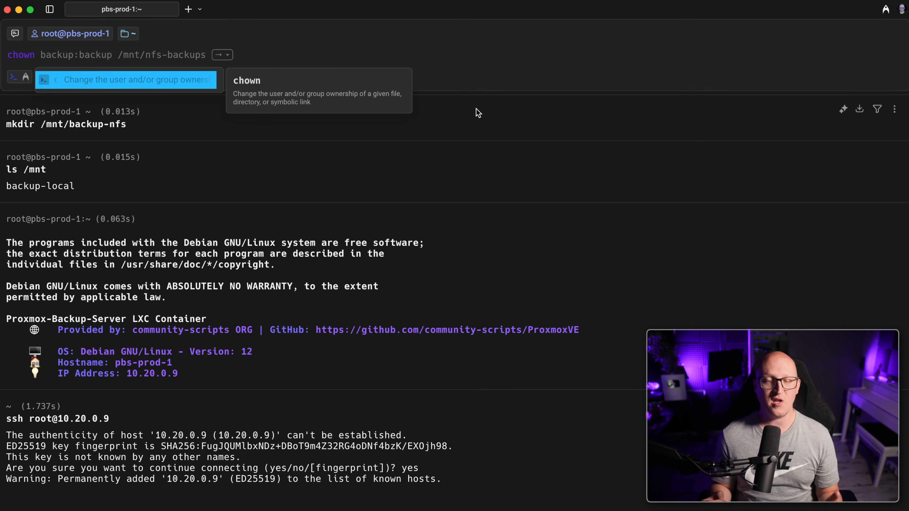
text(backup:backup /mnt/)
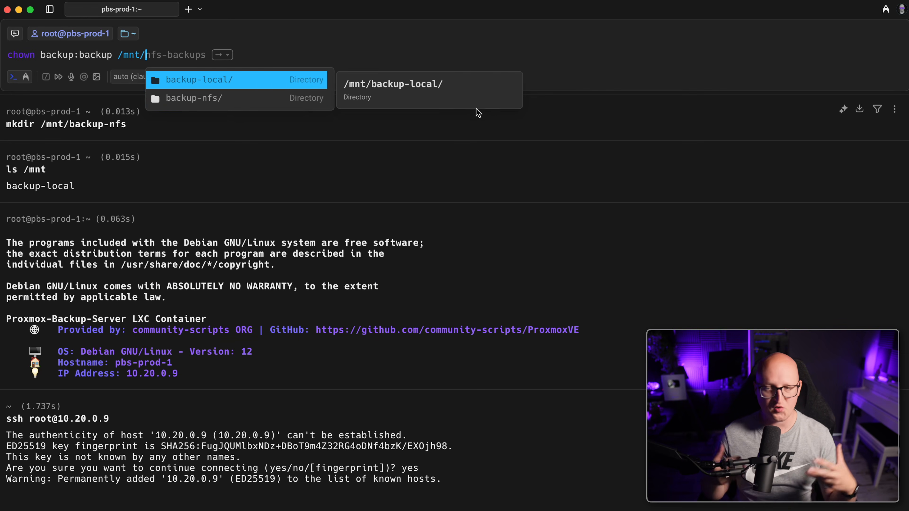
key(Down)
key(Return)
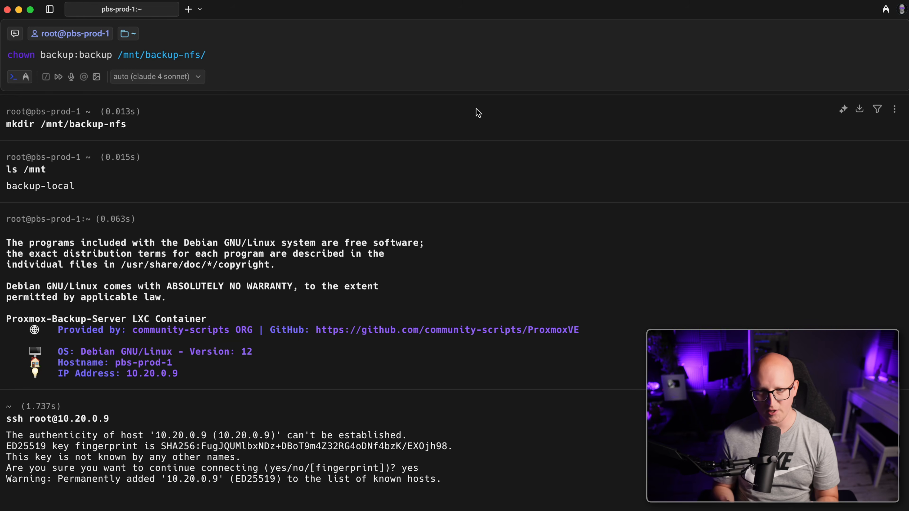
key(Return)
text(chmod 775 /mnt/backup-nfs/)
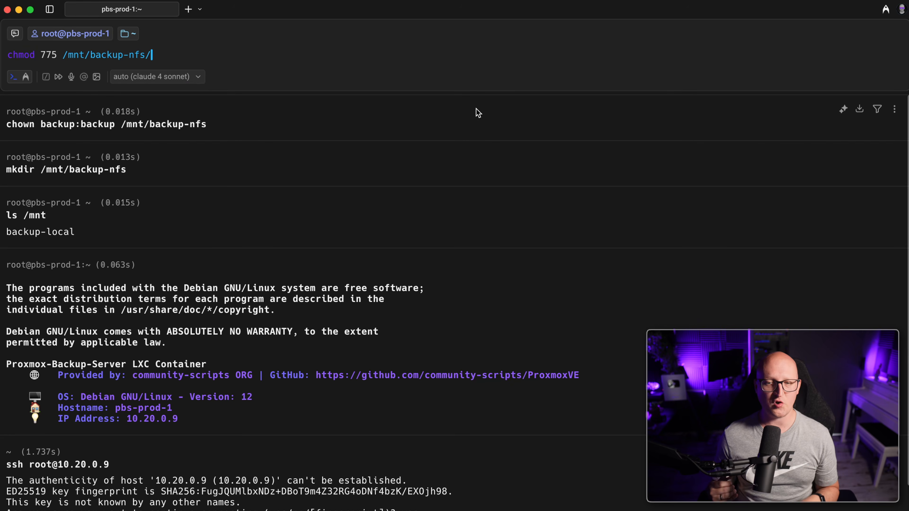
key(Return)
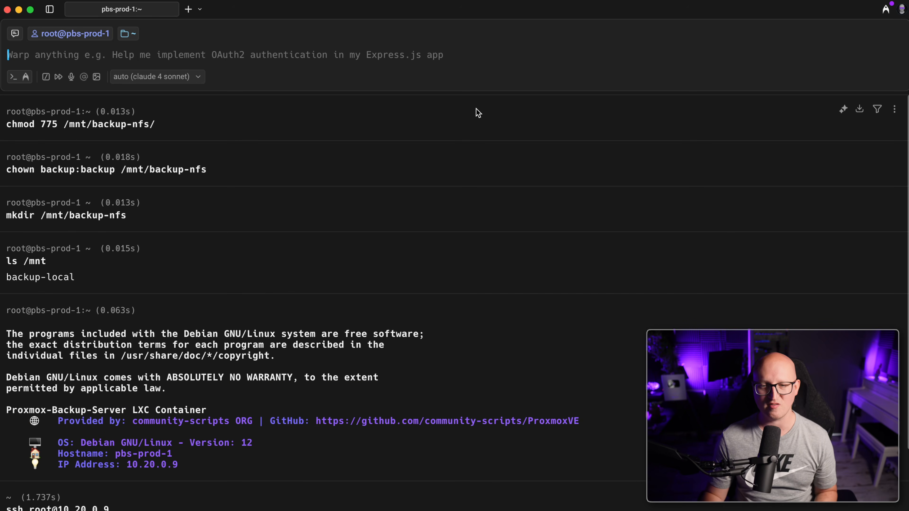
Check the installed package list for nfs-common
text(apt l)
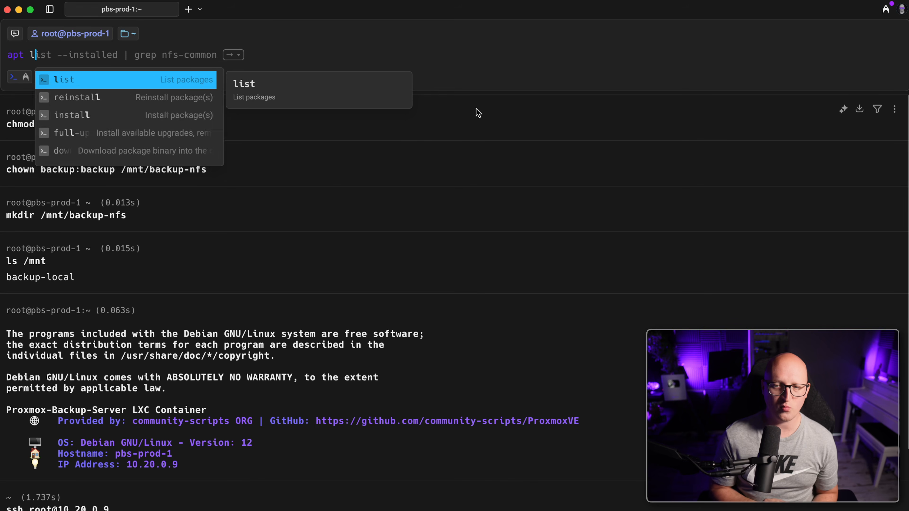
text(ist --installed)
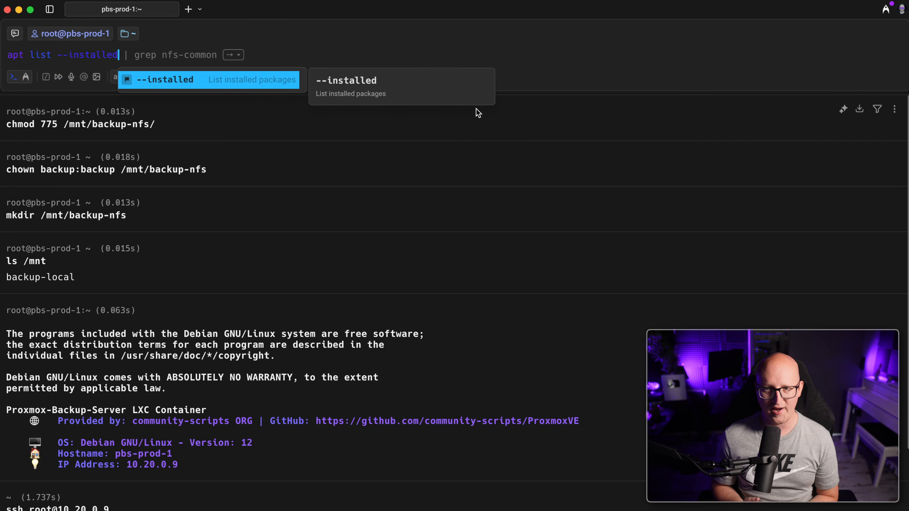
key(Return)
key(Up)
key(Right)
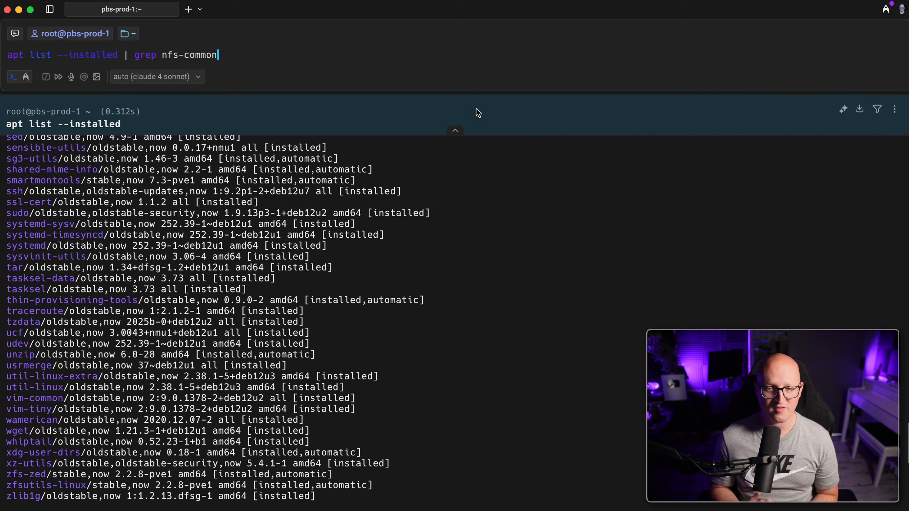
key(Return)
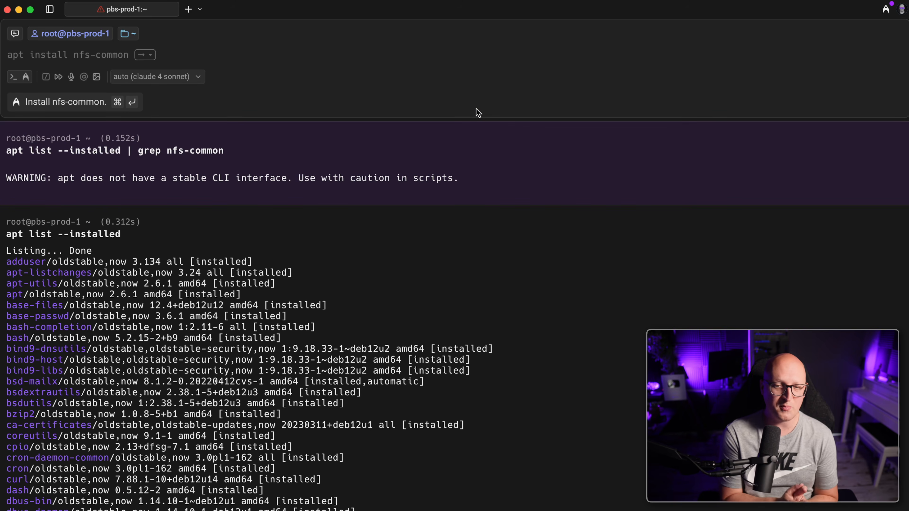
Install the nfs-common and vim packages with apt, confirming with y
text(apt install nf)
key(Right)
text(vim)
key(Return)
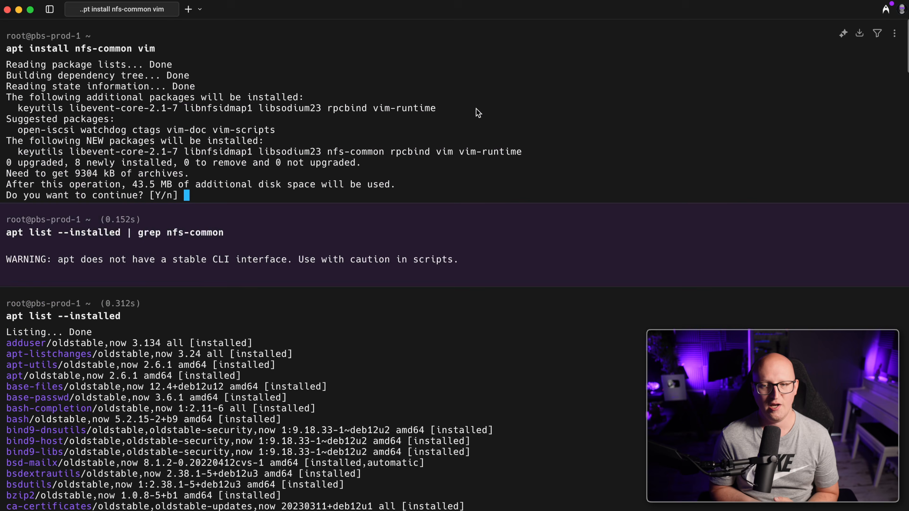
text(y)
key(Return)
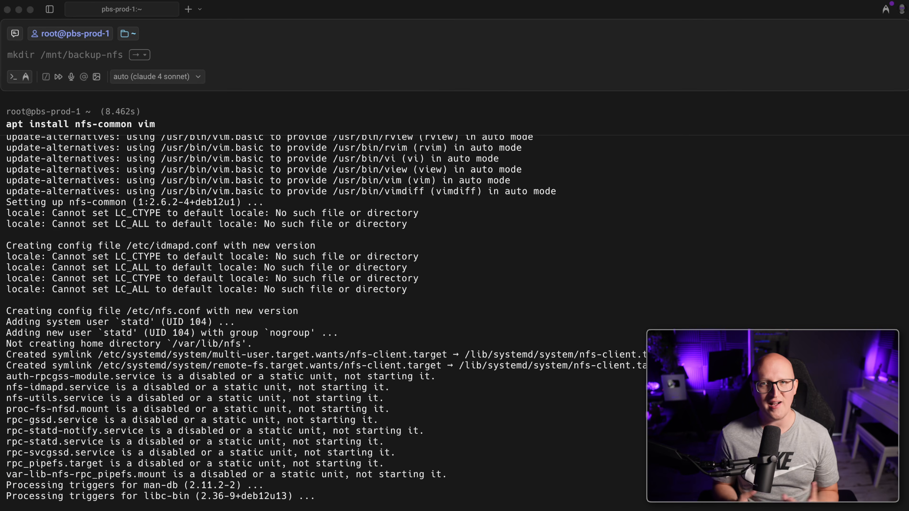
text(vim /etc/fstab)
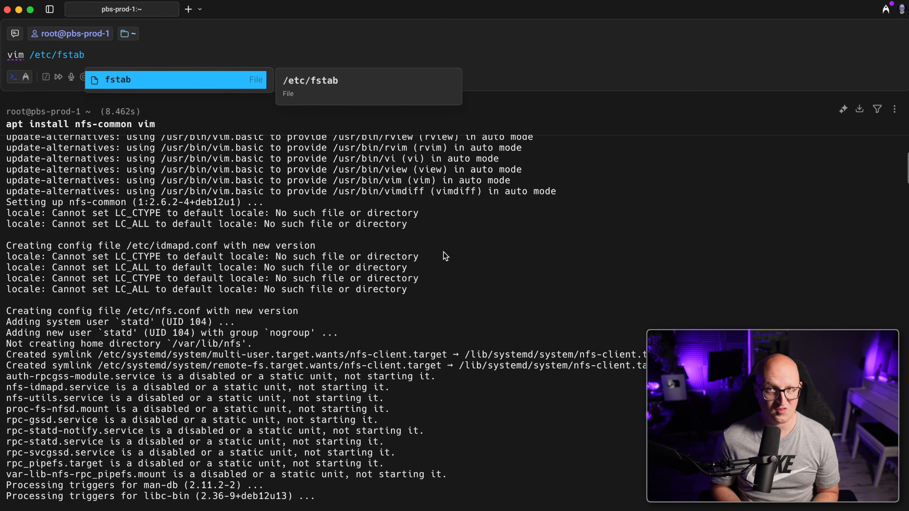
Edit /etc/fstab in vim, adding a new entry line starting with 10.20.0.7 below the header
key(Return)
key(i)
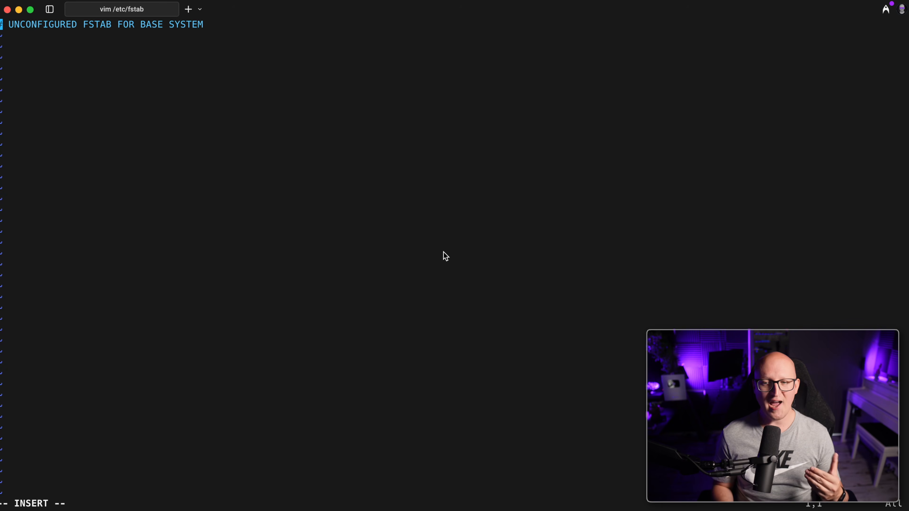
key(End)
key(Return)
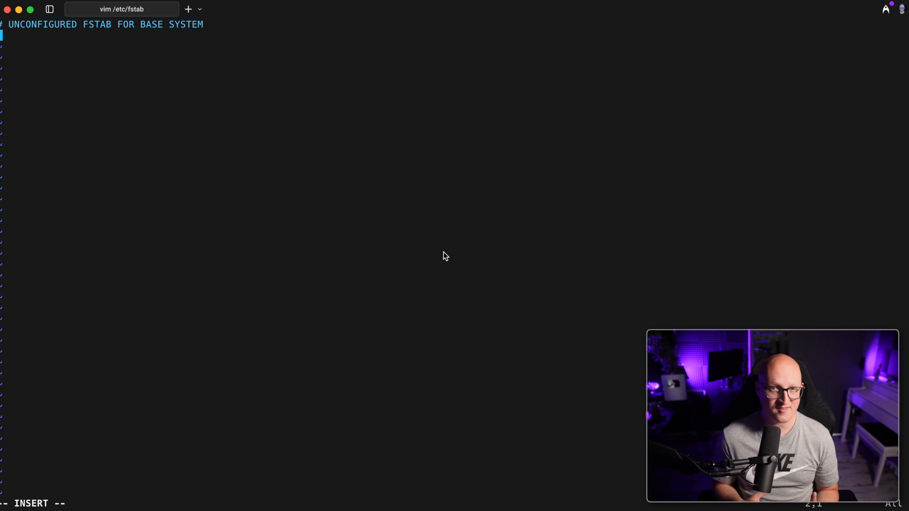
key(Return)
text(10.20.0.)
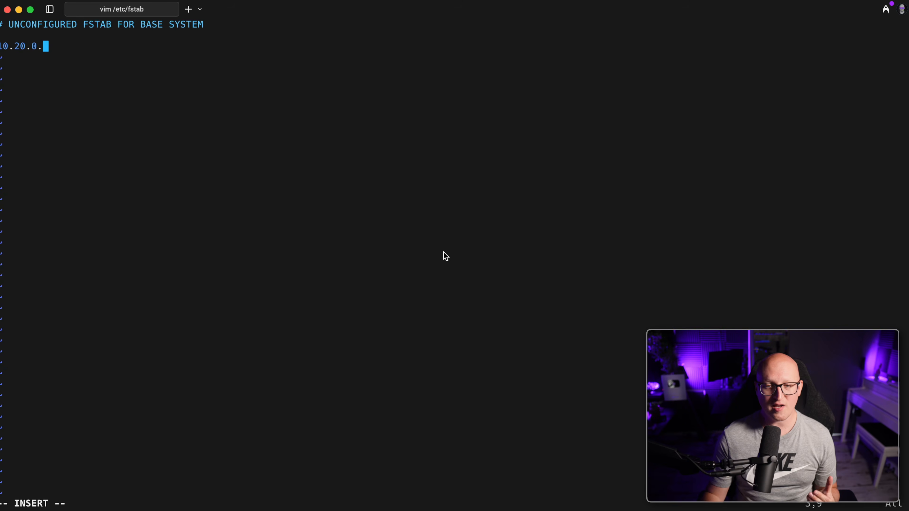
text(7)
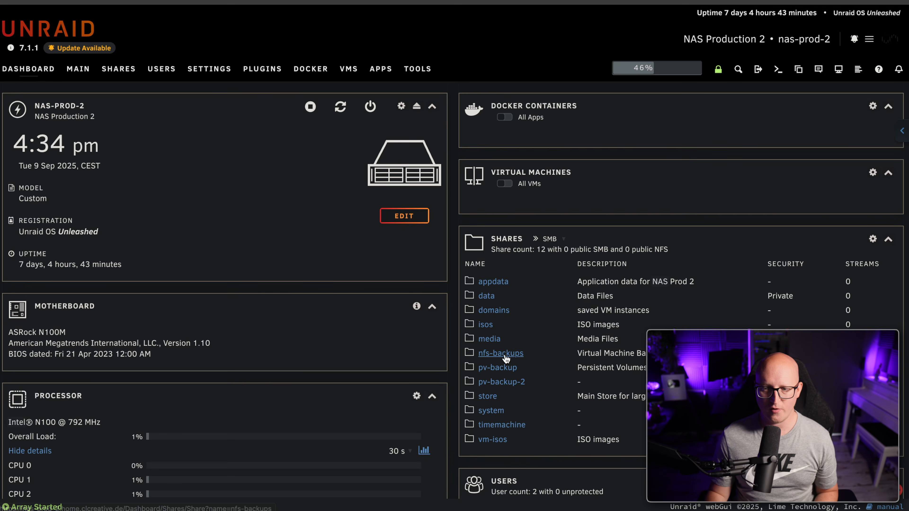
Append no_root_squash to the nfs-backups share's NFS rule for 10.20.0.0/24
click(501, 353)
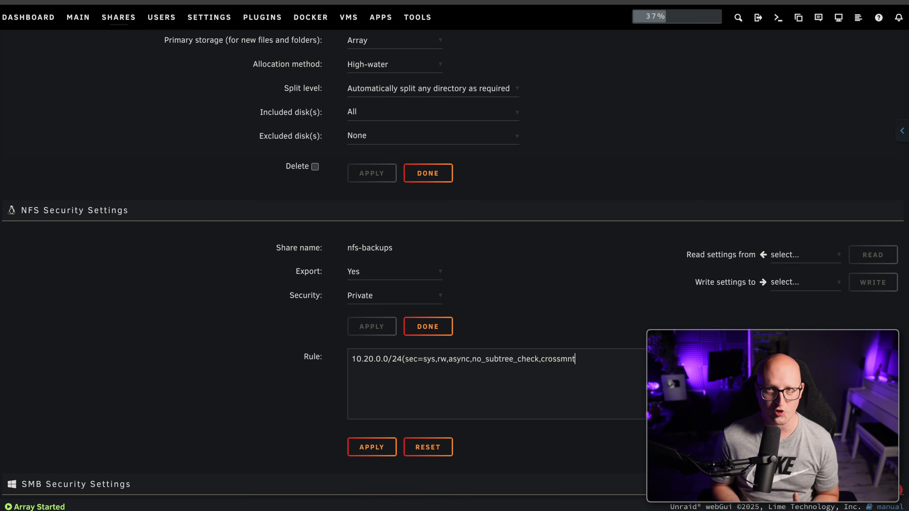
text(,no_root_squash))
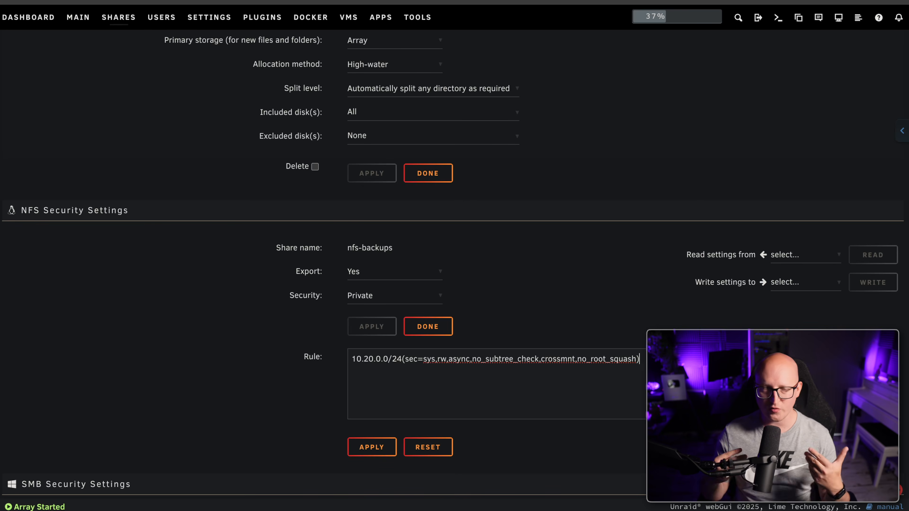
double_click(625, 359)
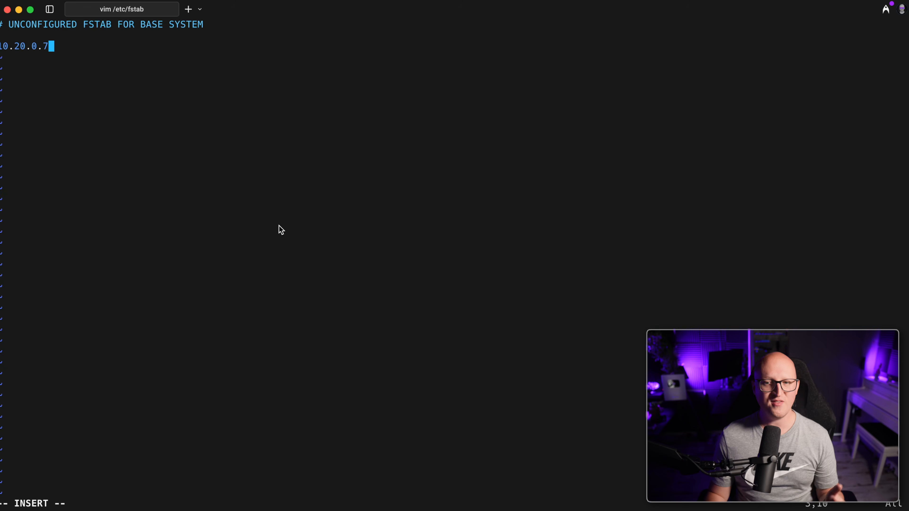
Add the fstab line mounting 10.20.0.7:/mnt/user/nfs-backups on /mnt/backup-nfs as nfs vers=4
text(:/mnt)
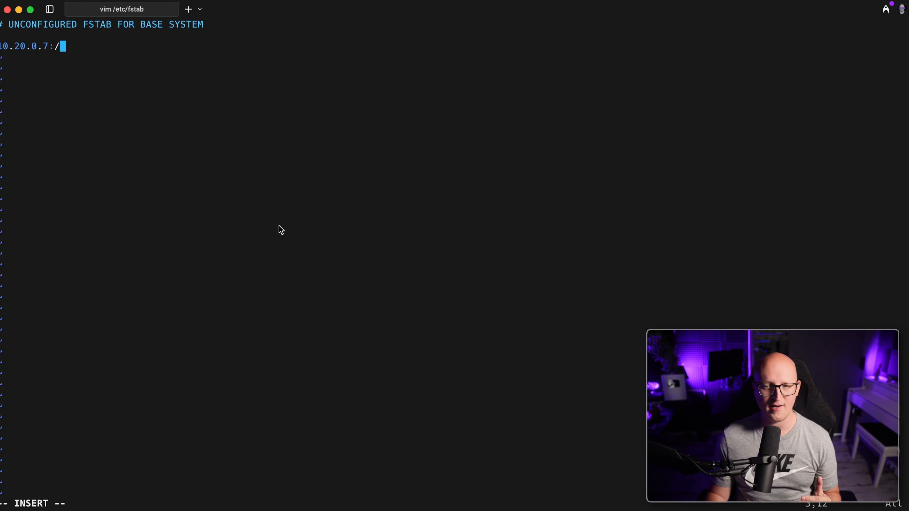
text(/user/)
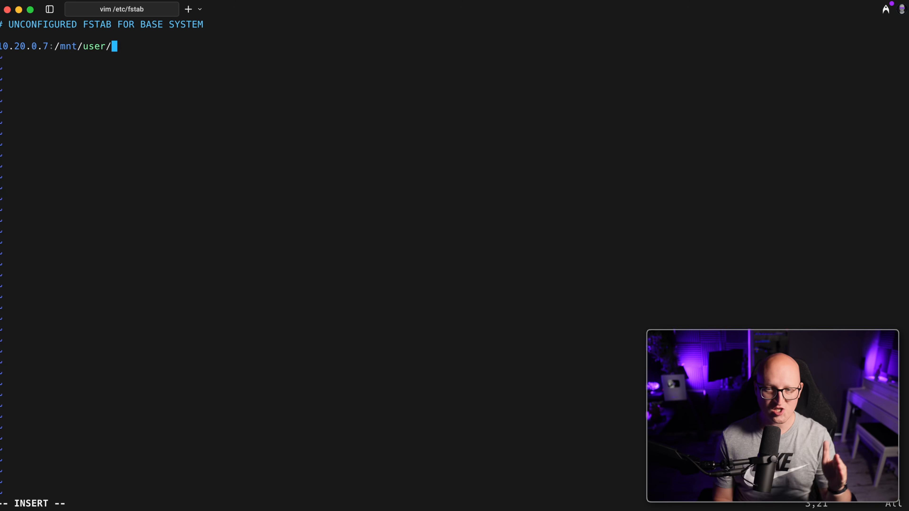
text(nfs-backups )
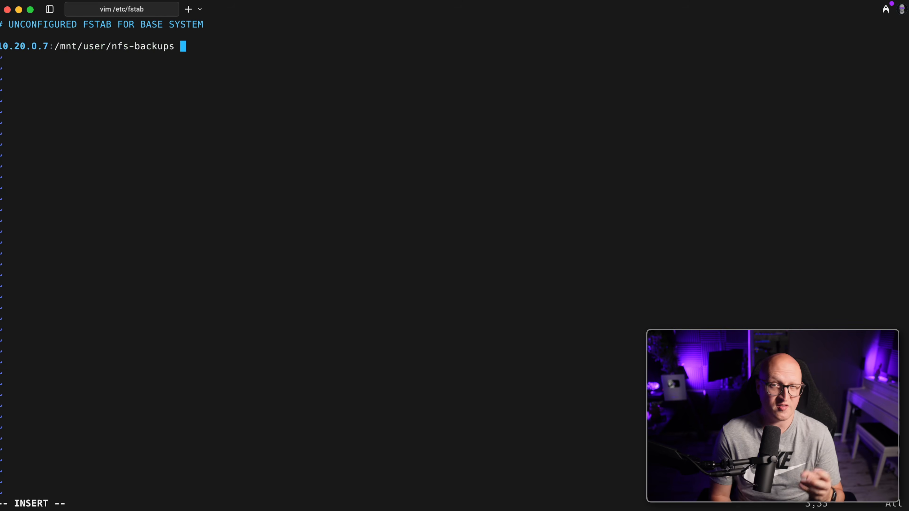
text(/mnt/backup-nfs)
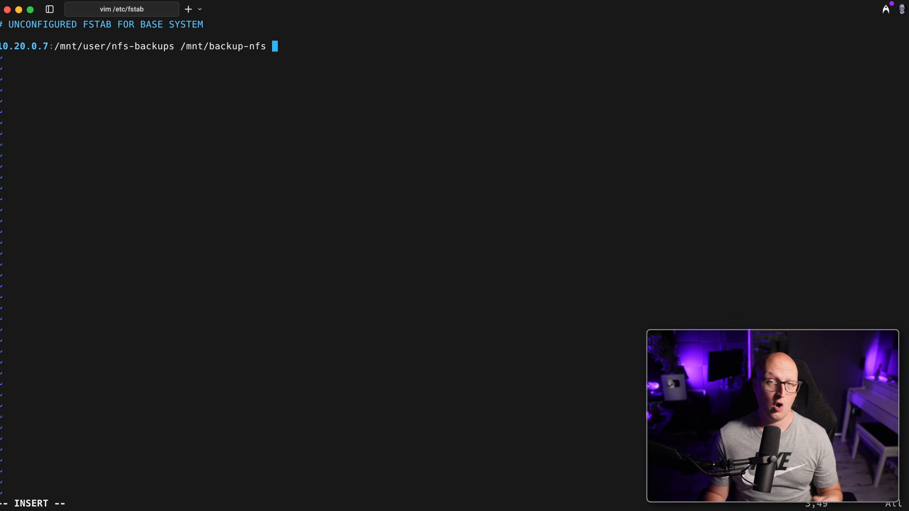
text( nfs v)
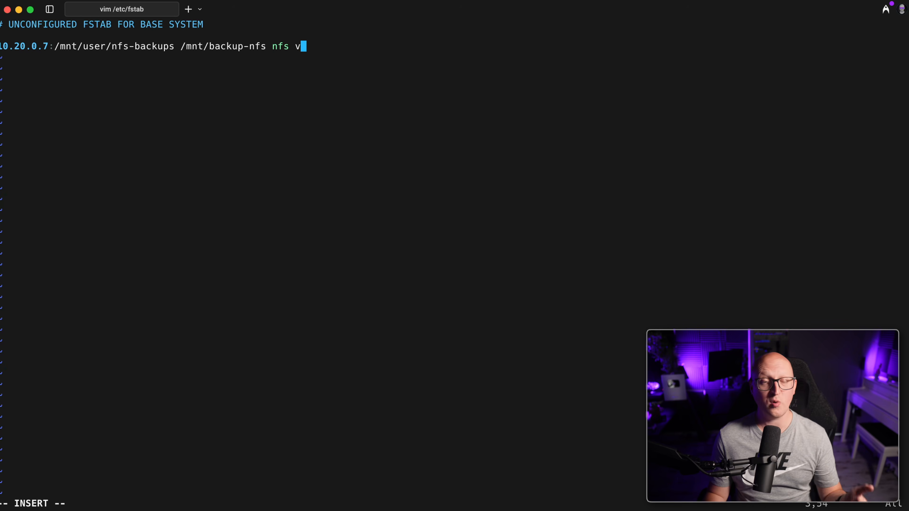
text(ers=4,nouser)
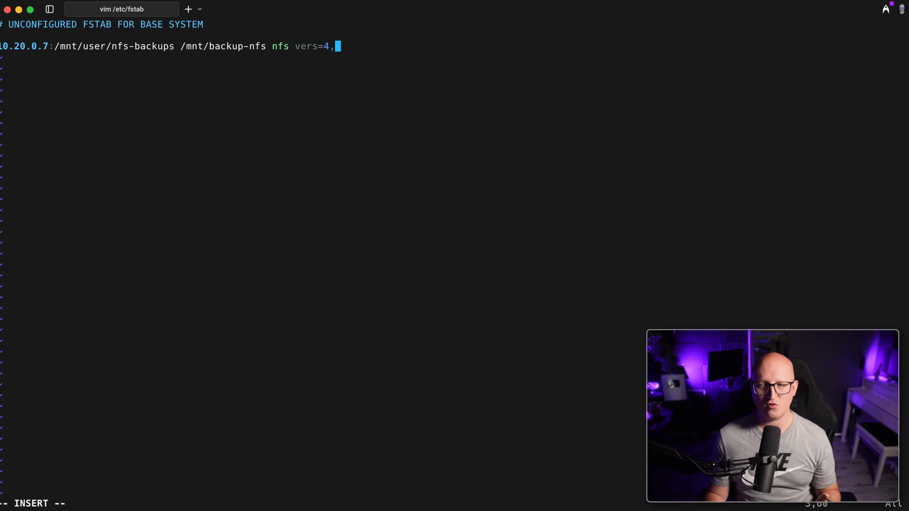
text(,atime,auto,retrans=2,rw,dev,exec 0 0)
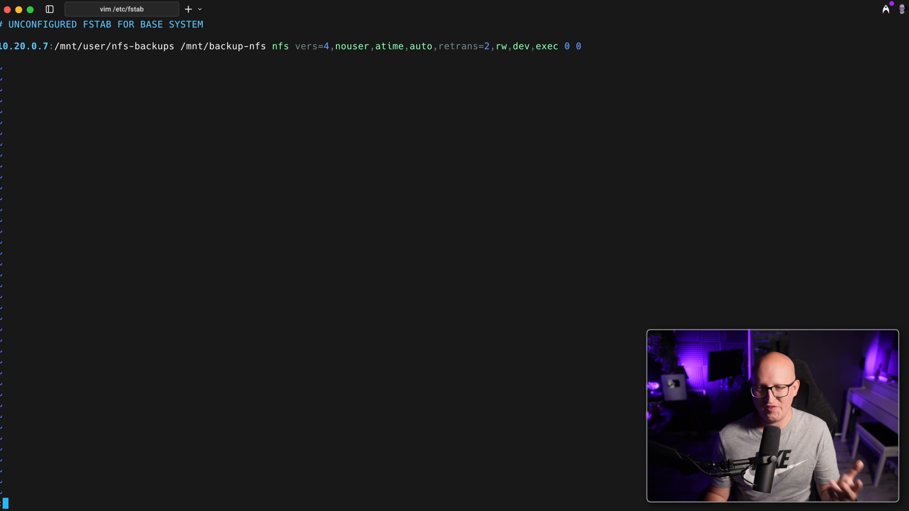
Save /etc/fstab, run systemctl daemon-reload, then mount -a
text(wq)
key(Return)
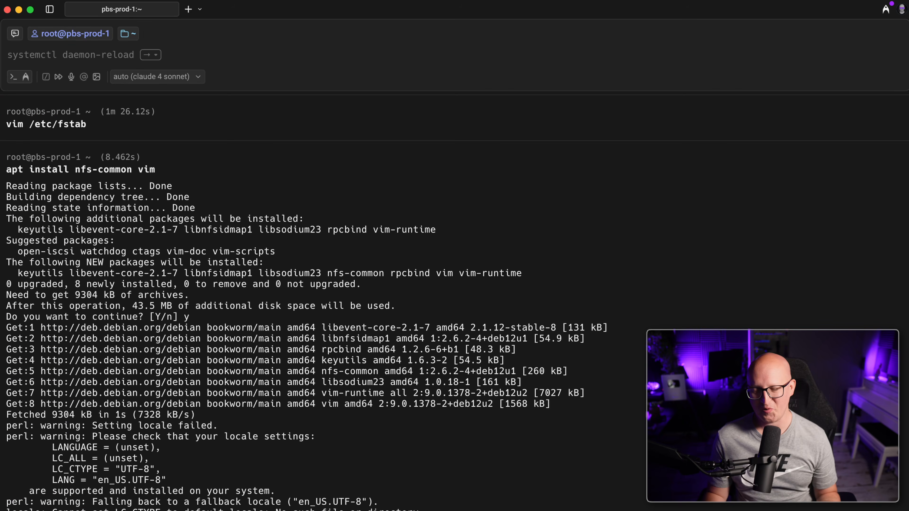
key(Right)
key(Return)
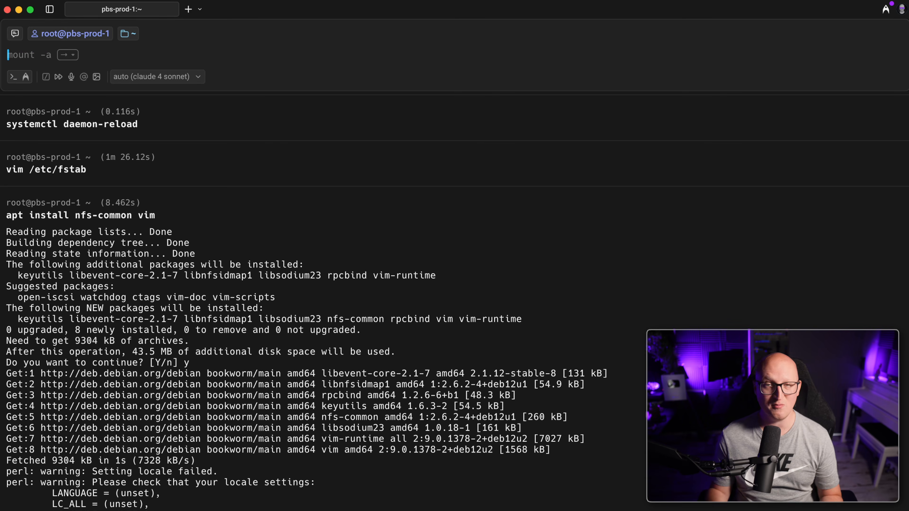
text(mount -a)
key(Return)
List /mnt/backup-nfs and its dump folder to check the vzdump backup files
text(ls /mnt/)
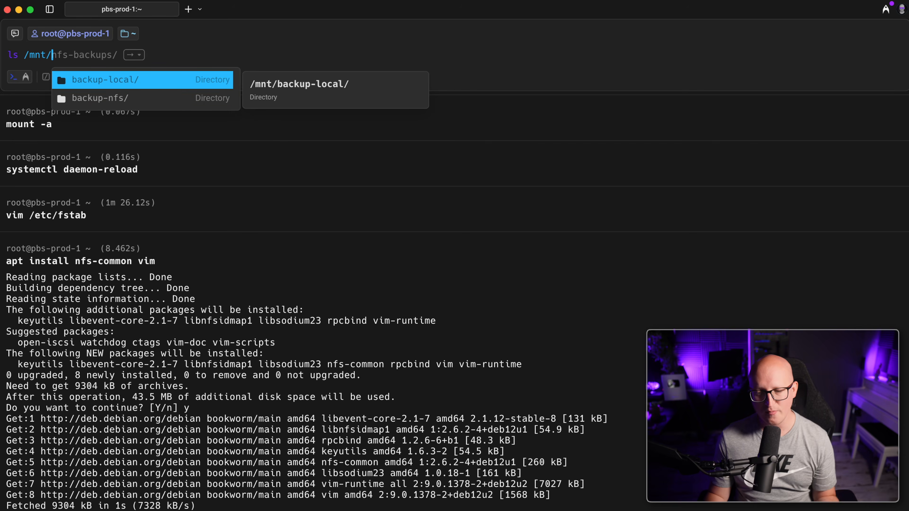
key(Down)
key(Tab)
key(Return)
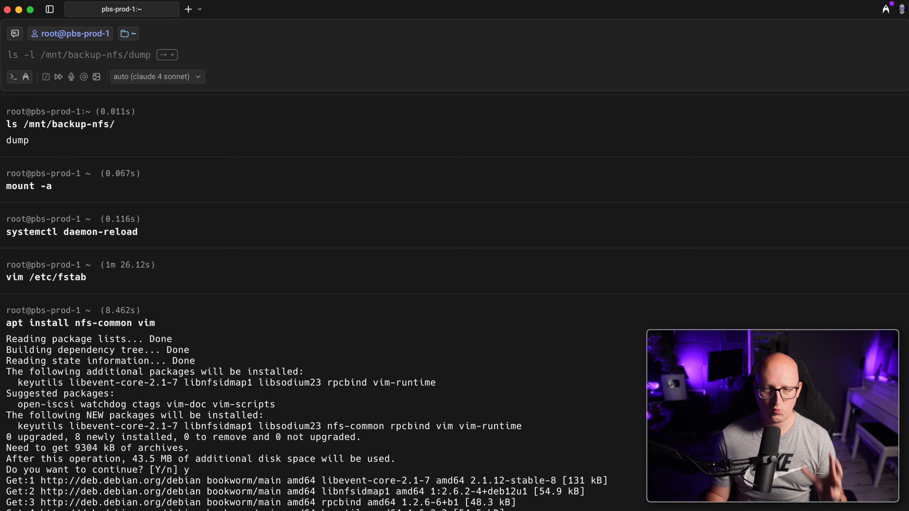
key(Right)
key(Return)
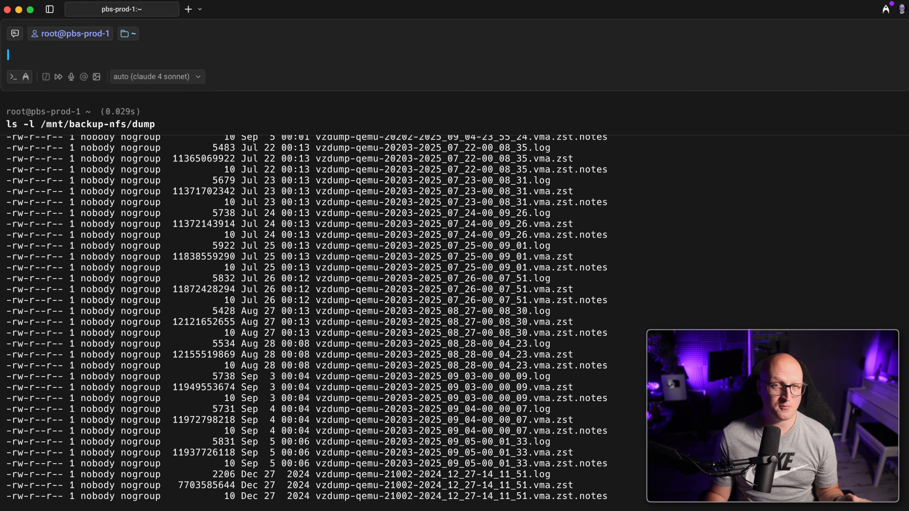
scroll(330, 208, up, 20)
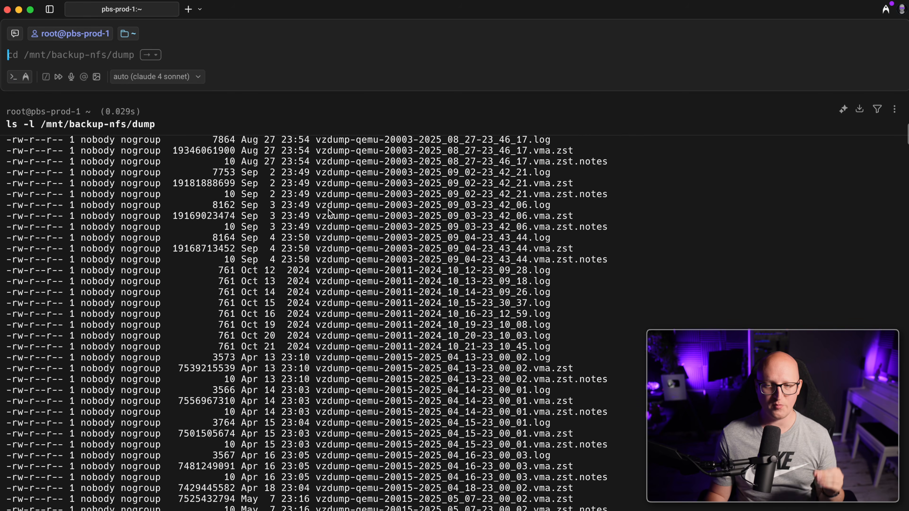
scroll(328, 214, up, 3)
scroll(328, 215, down, 20)
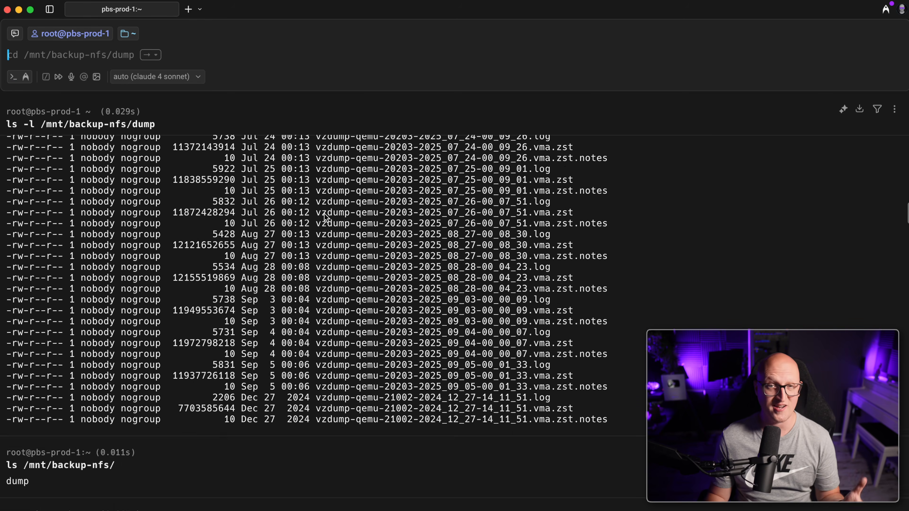
scroll(324, 214, up, 20)
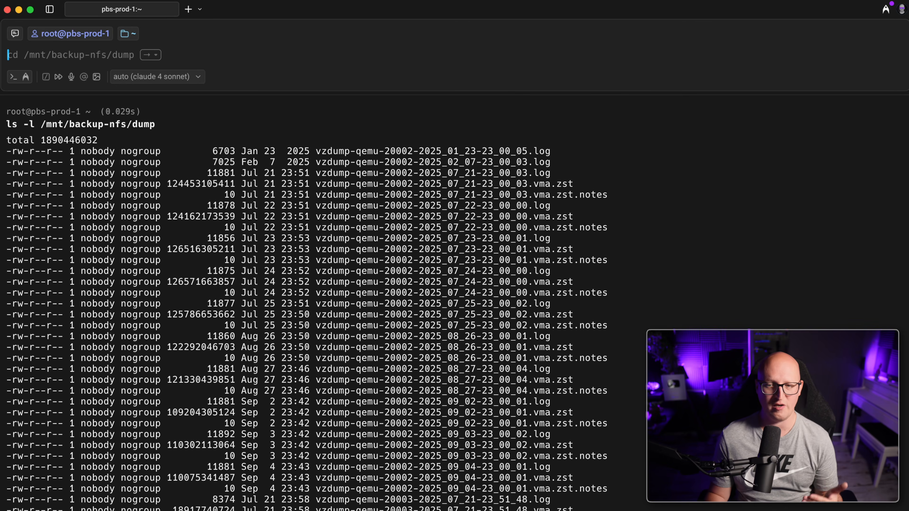
key(super+Tab)
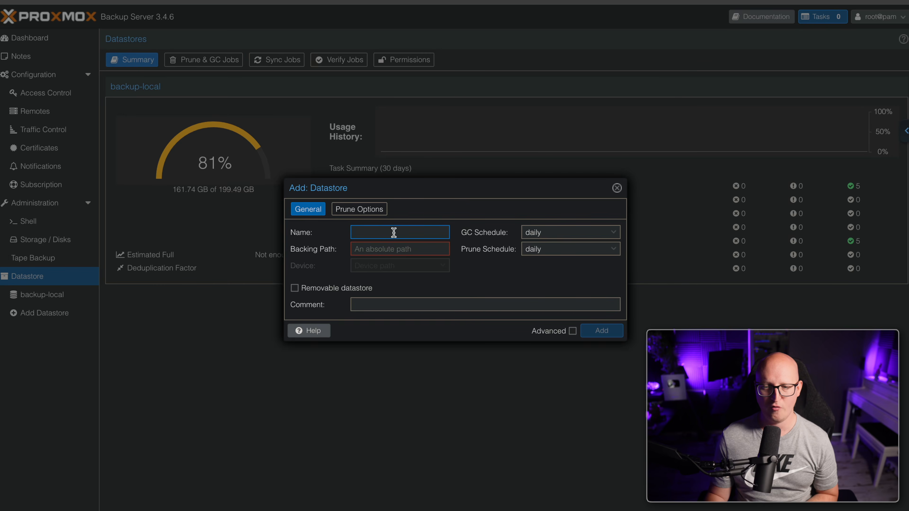
Add datastore backup-nfs with backing path /mnt/backup-nfs and view its Summary
click(392, 234)
text(backup-nfs)
key(Tab)
text(/m)
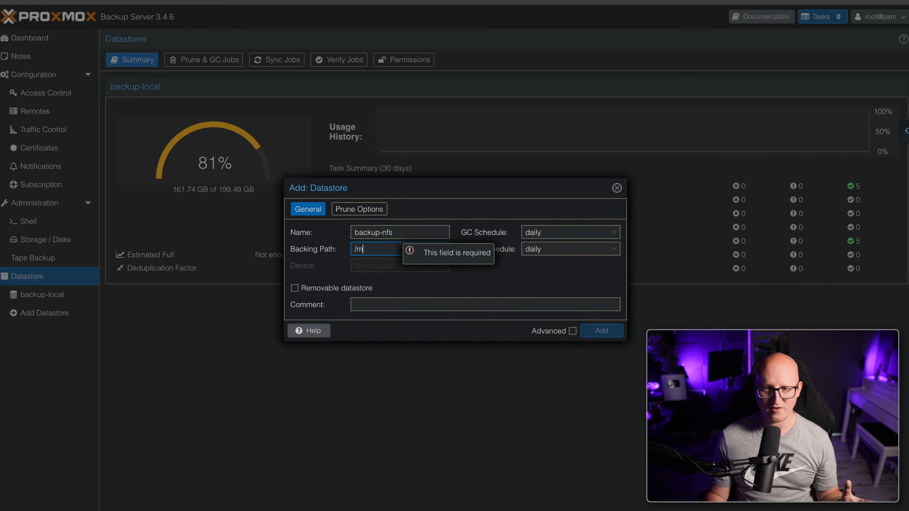
text(nt/backup-nfs)
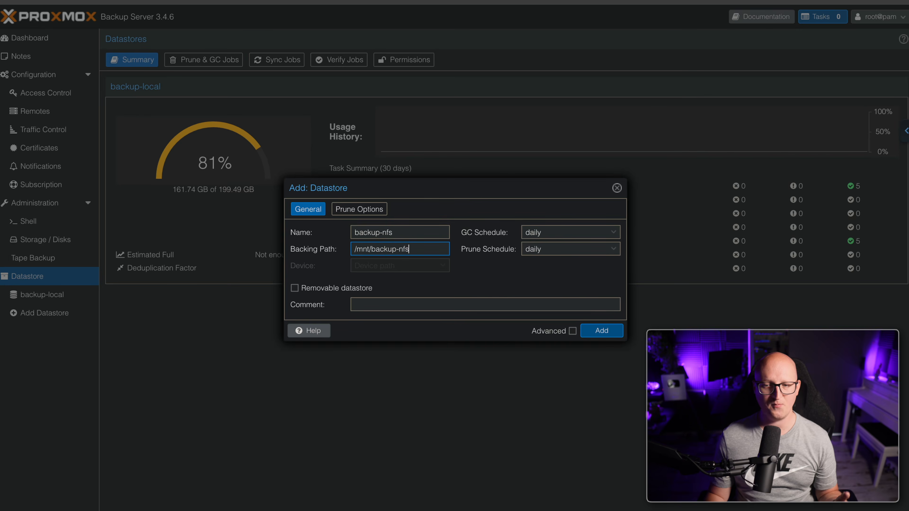
click(608, 334)
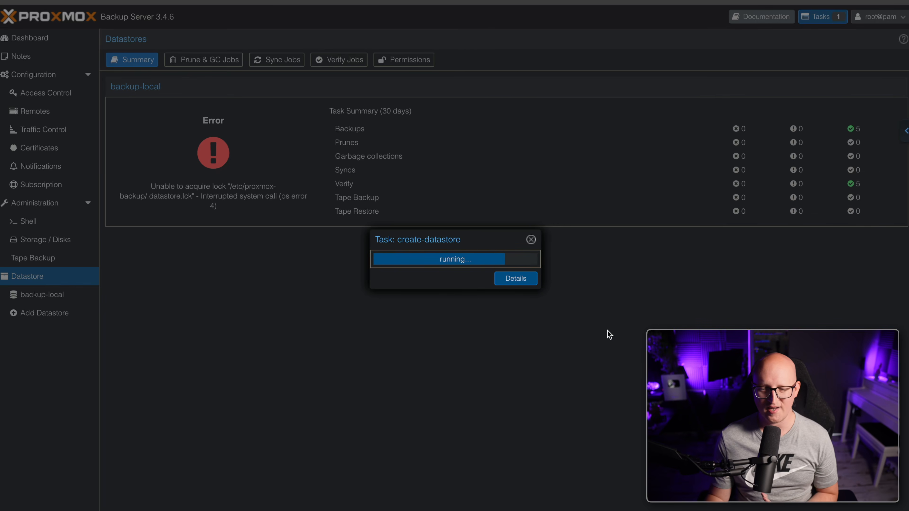
click(45, 313)
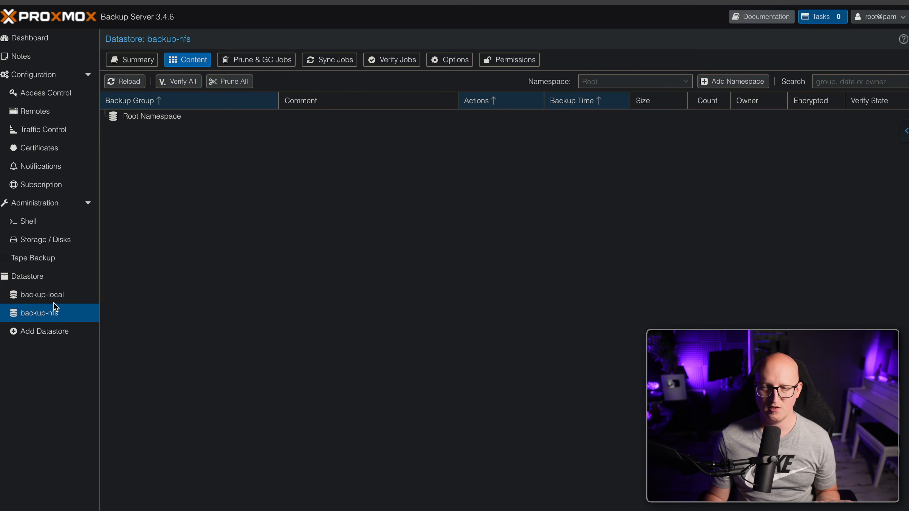
click(149, 61)
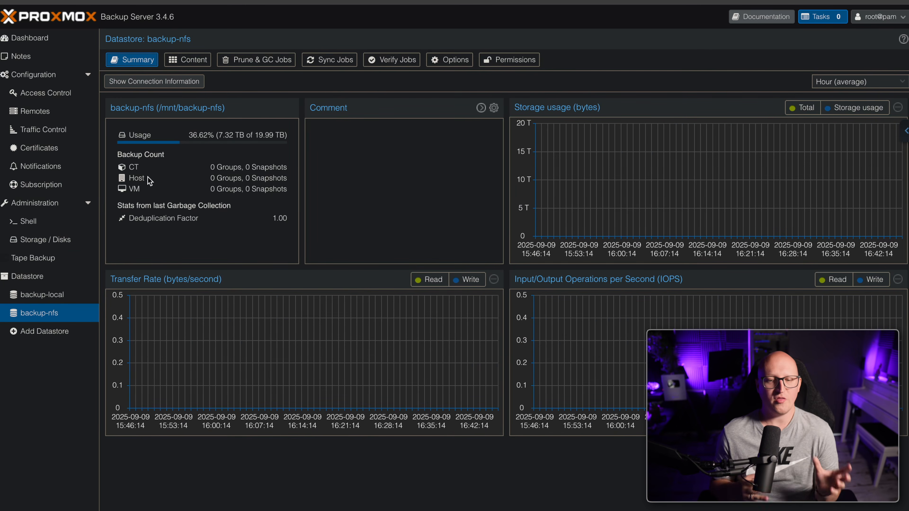
Start a pull sync job for backup-nfs: Location Local, owner proxmox@pbs, schedule 01:00
click(329, 60)
click(126, 82)
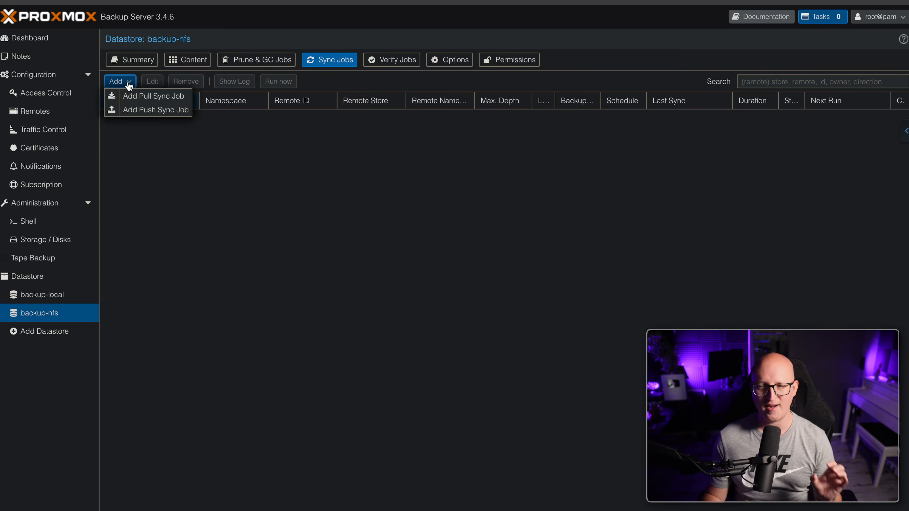
click(165, 103)
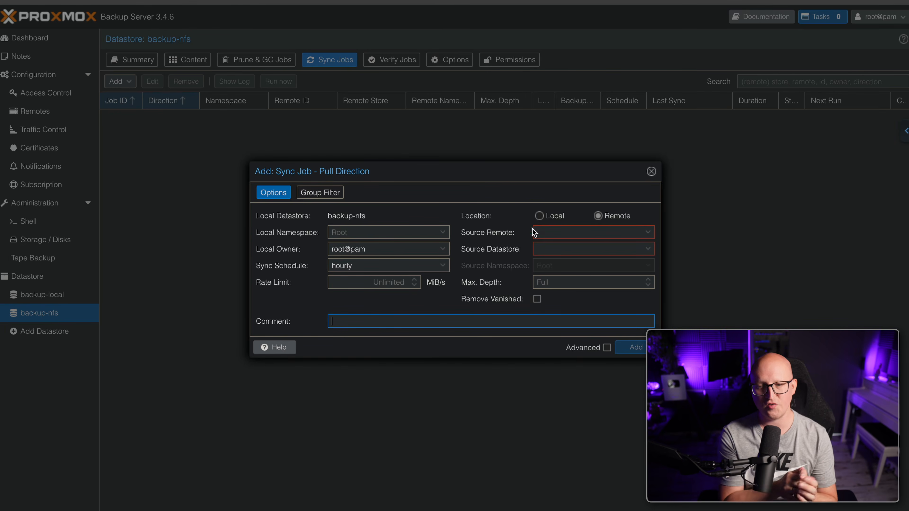
click(541, 217)
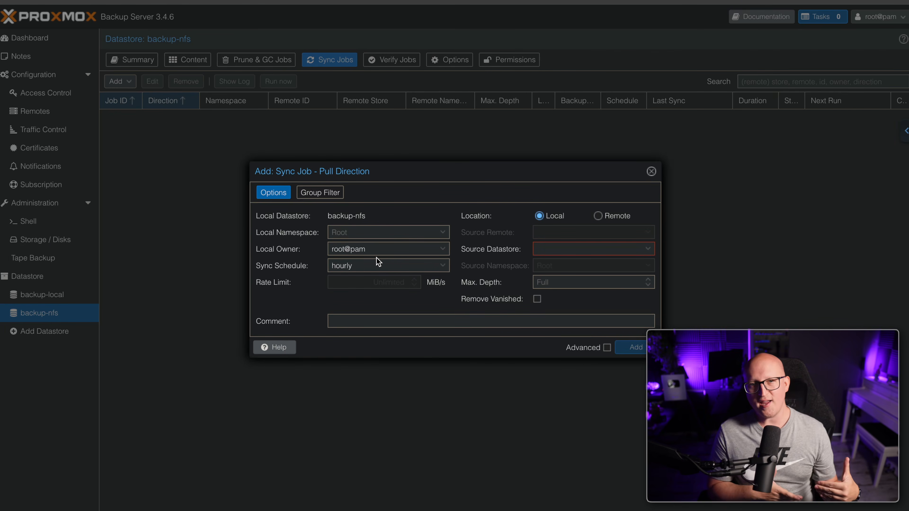
click(442, 249)
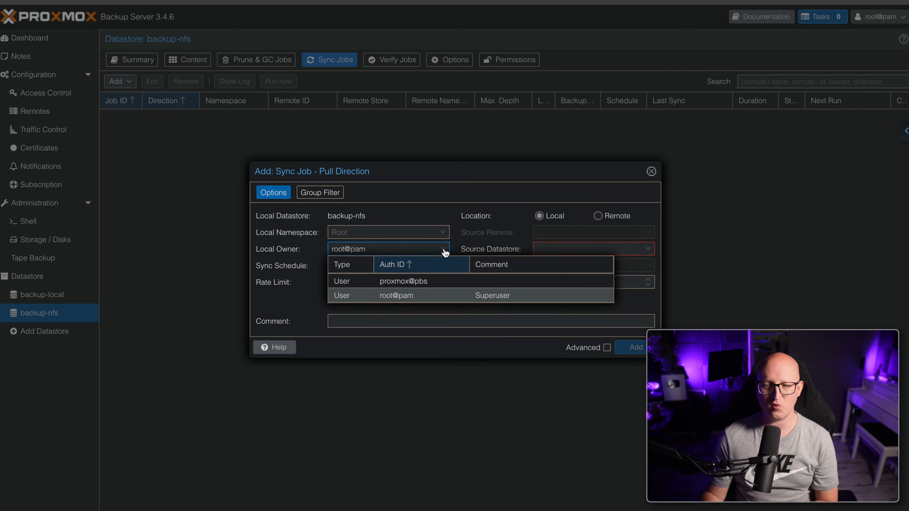
click(425, 285)
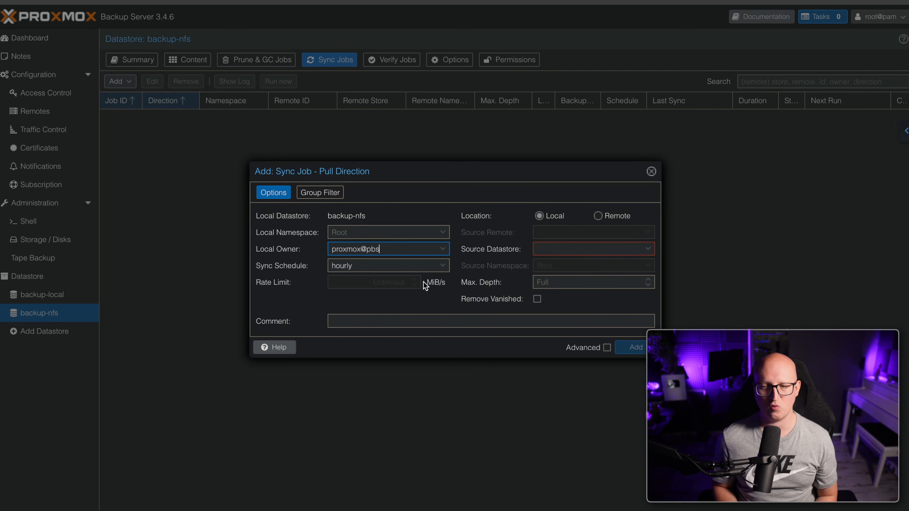
click(443, 267)
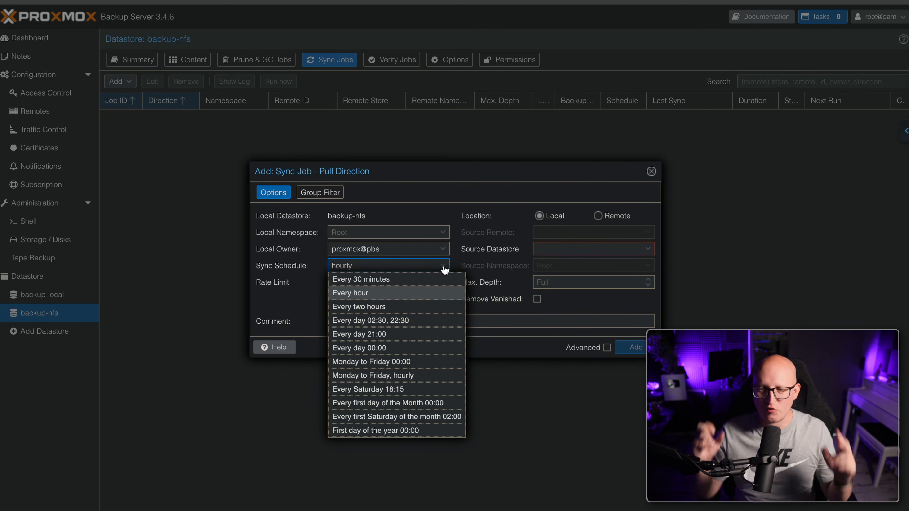
click(443, 267)
key(ctrl+a)
text(01)
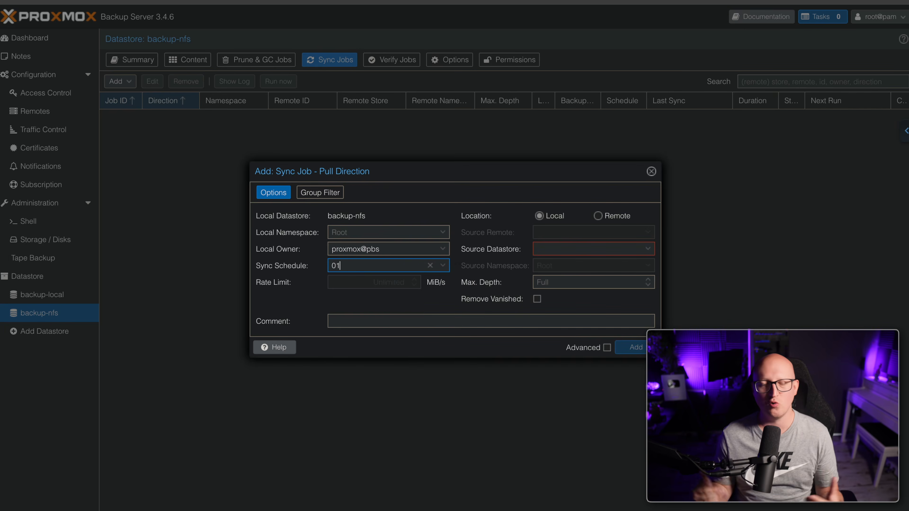
text(:00)
key(Tab)
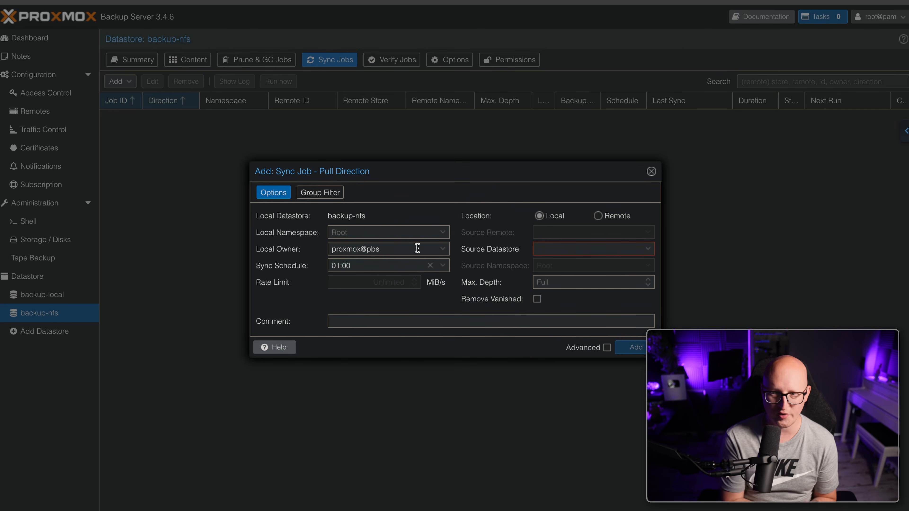
Set the source datastore to backup-local, create the job and run it now
click(637, 248)
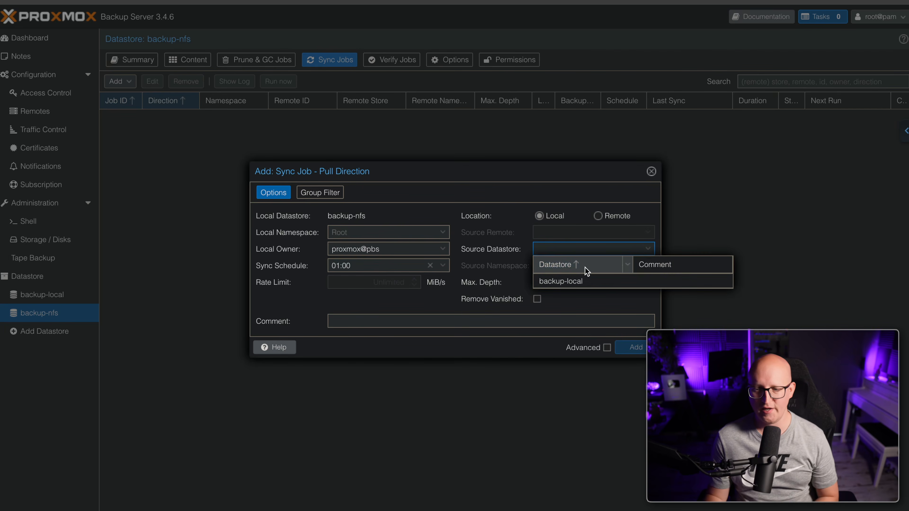
click(567, 281)
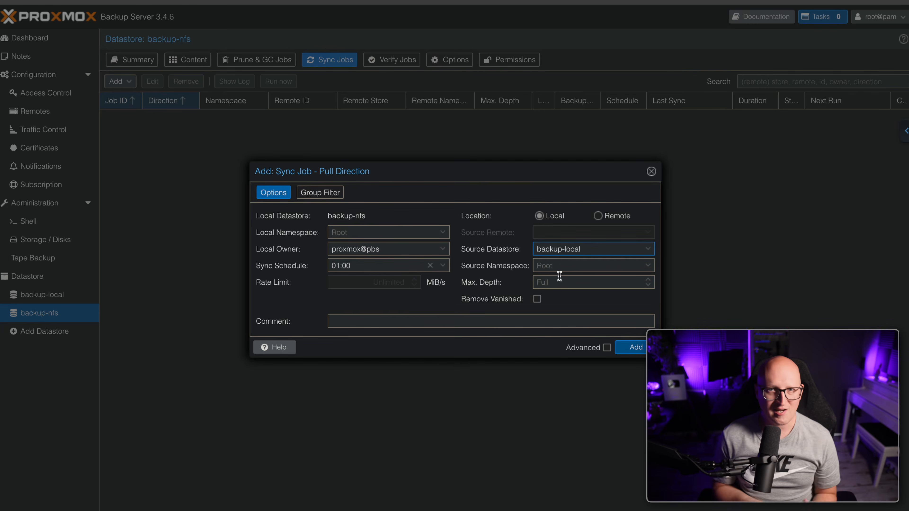
click(628, 349)
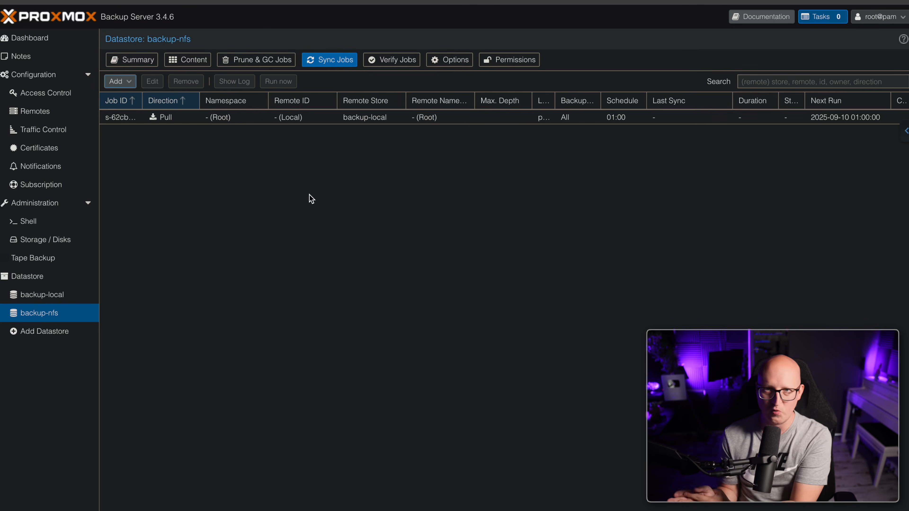
click(228, 118)
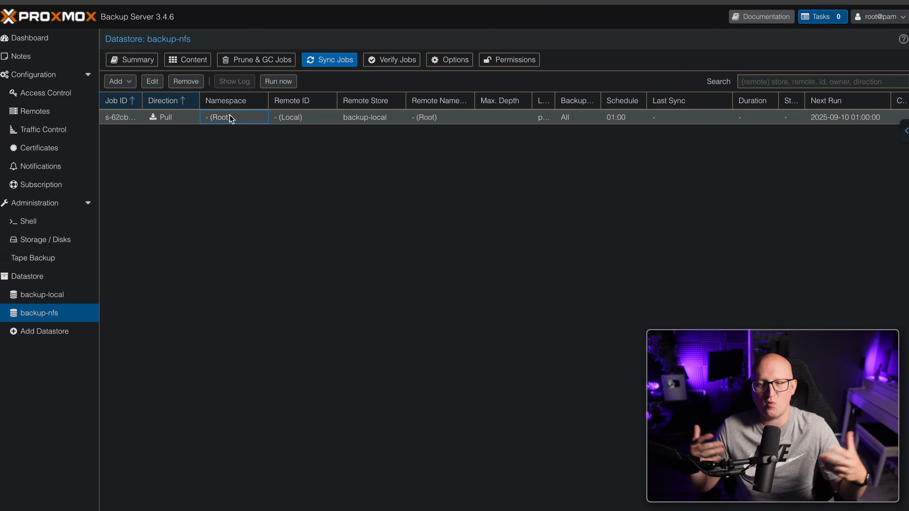
click(273, 81)
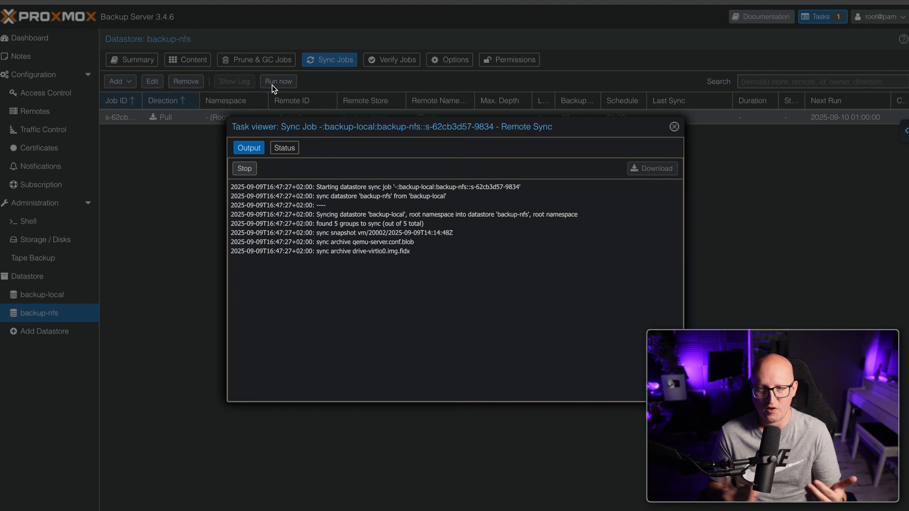